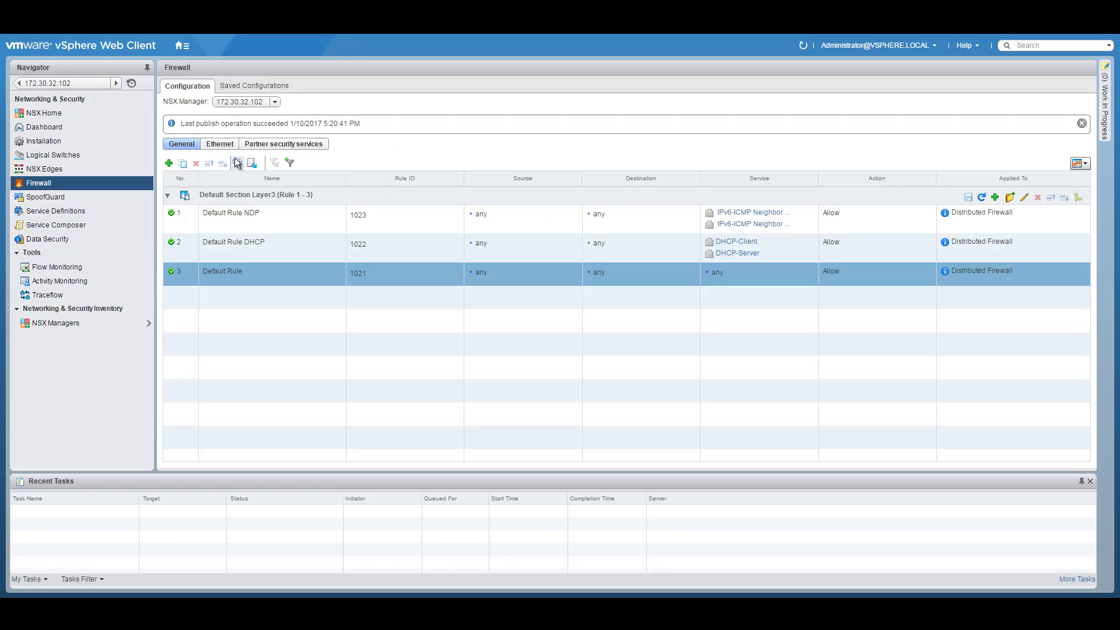
# - Open Flow Monitoring's live flow view and set the monitored vNIC to Web01 - Network adapter 1
pyautogui.click(64, 268)
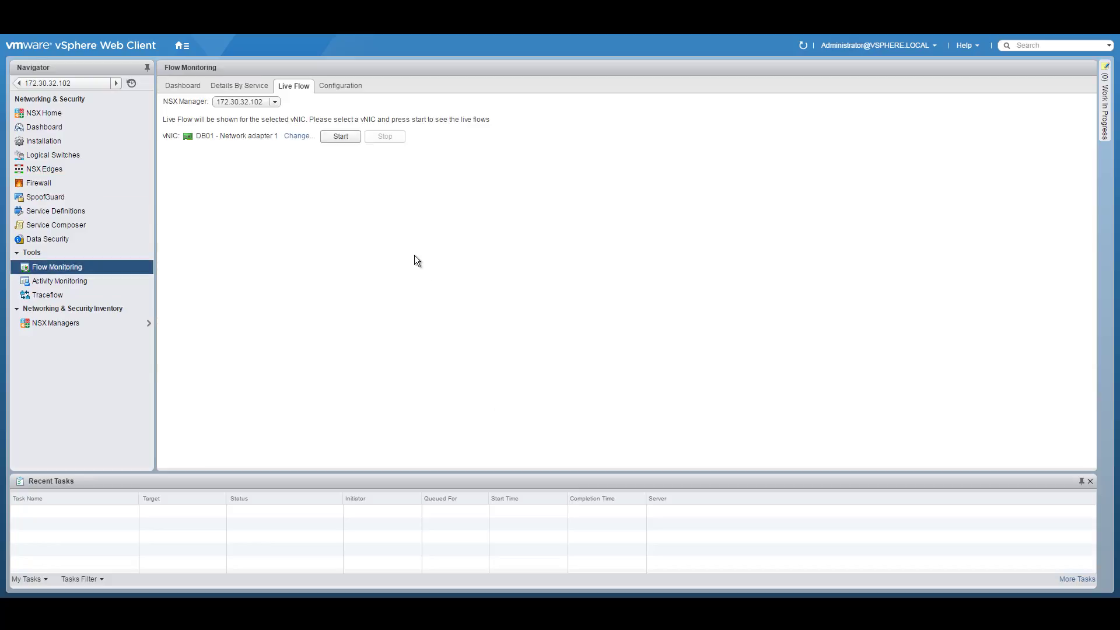
pyautogui.click(302, 137)
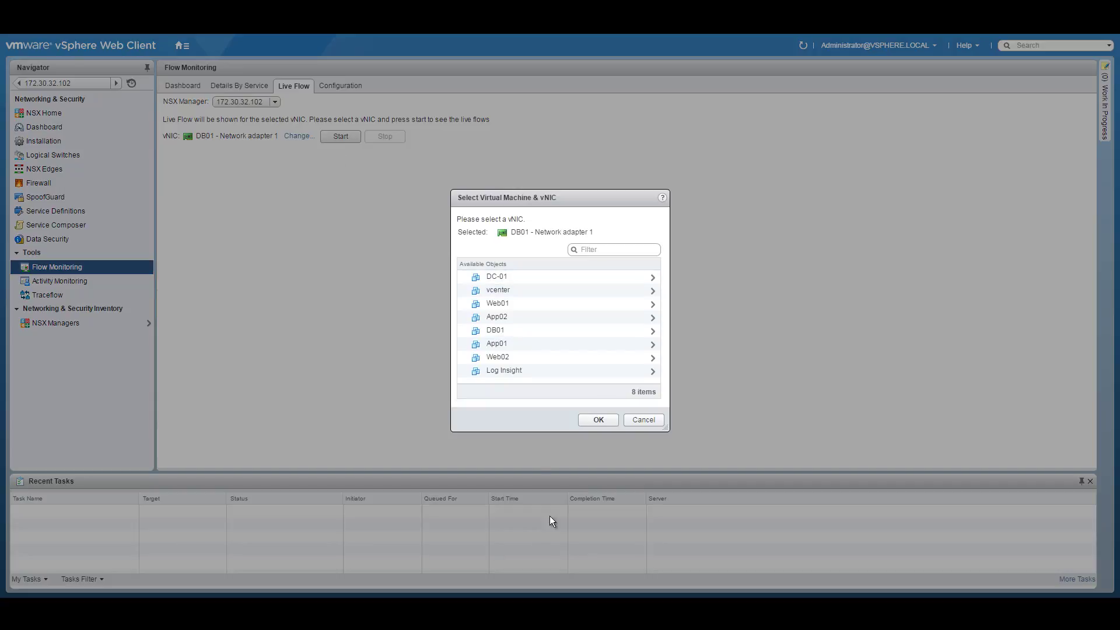
pyautogui.click(507, 303)
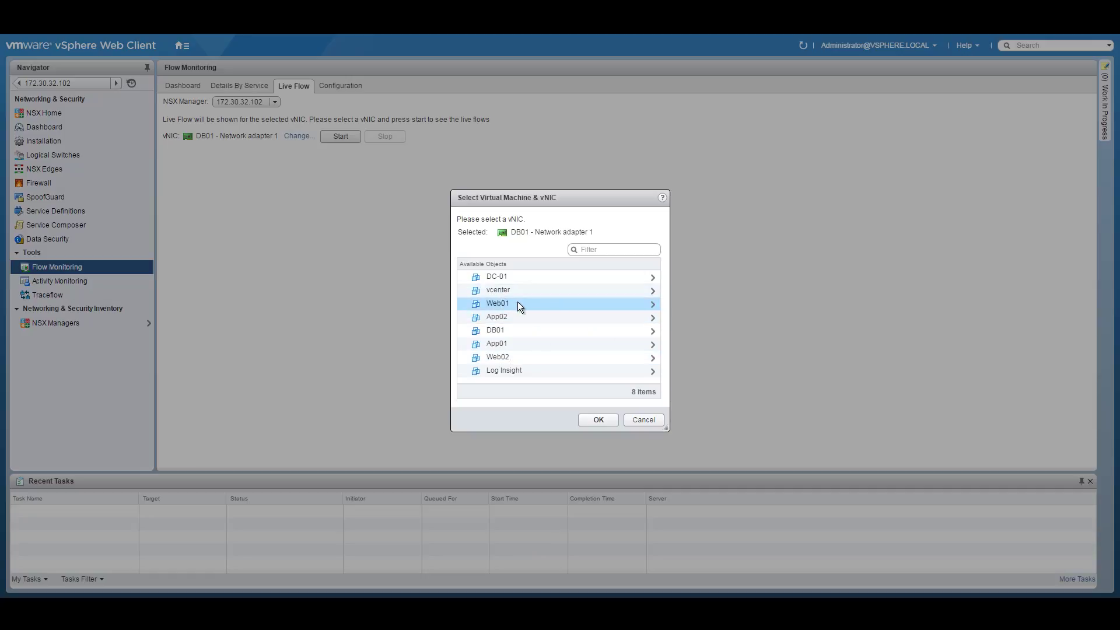
pyautogui.click(597, 420)
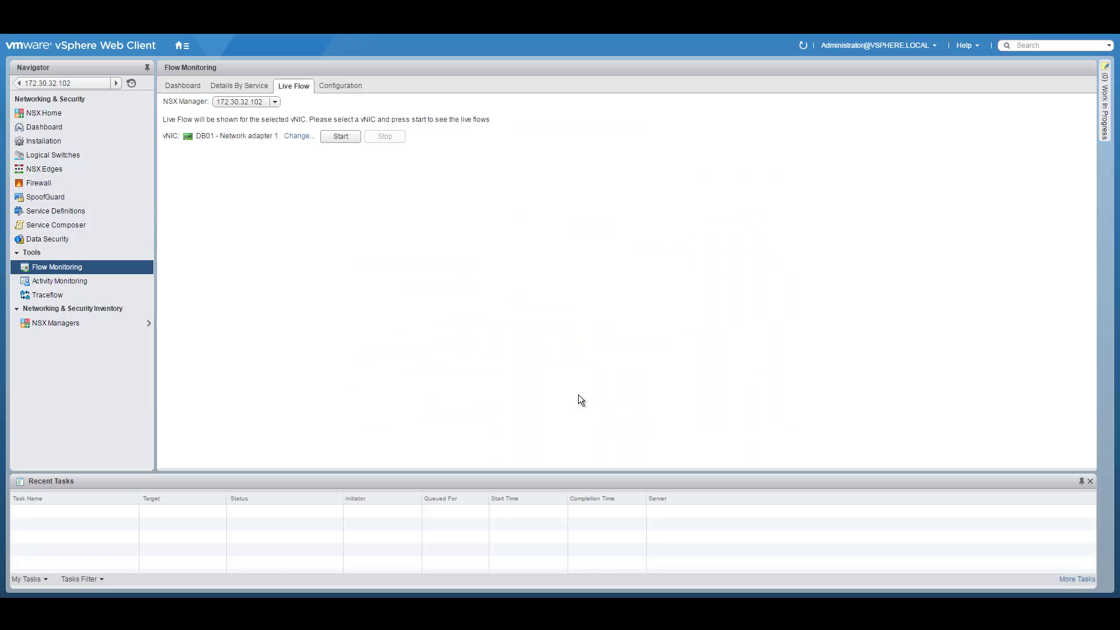
pyautogui.click(300, 137)
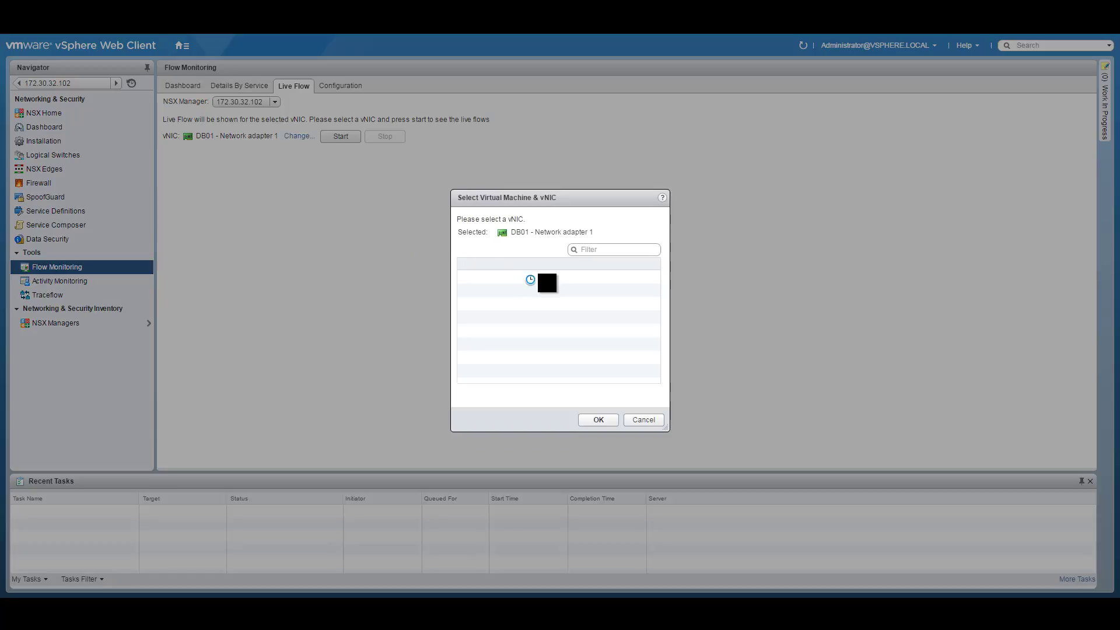
pyautogui.click(505, 301)
pyautogui.click(503, 278)
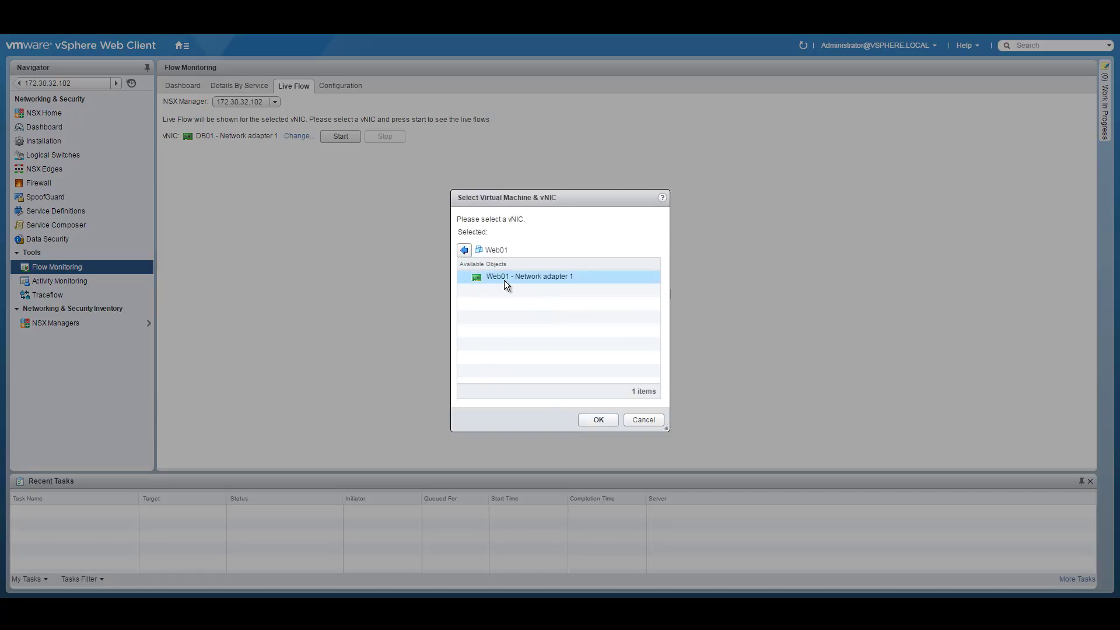
pyautogui.click(597, 420)
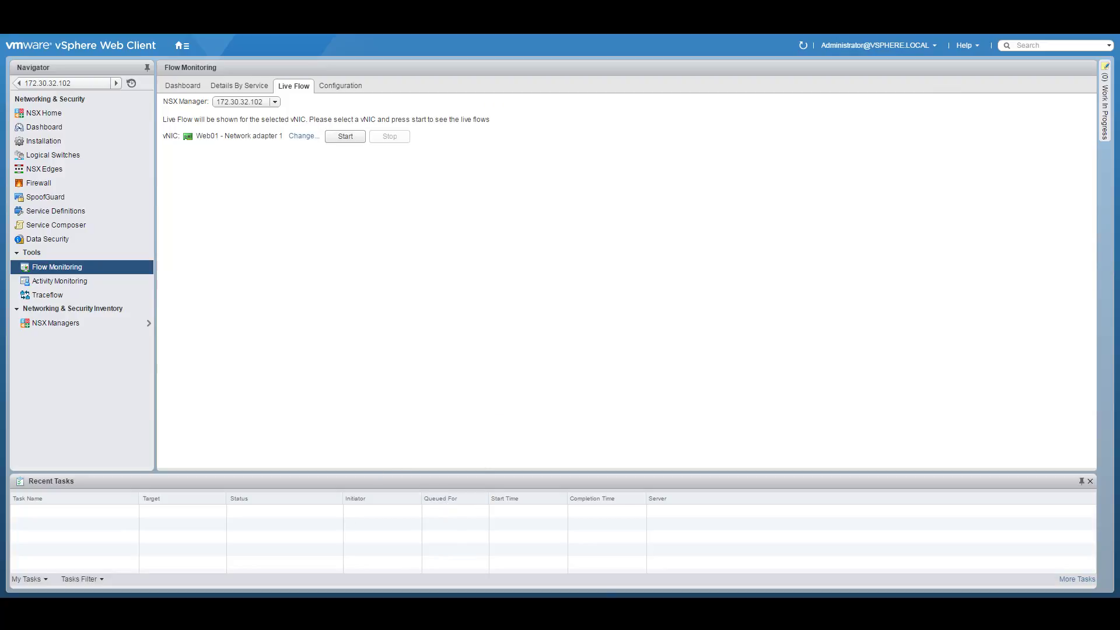
# - Switch to the vSphere Client, display the tbdemDHCP virtual machine's console, and close the Recent Tasks pane to enlarge it
pyautogui.hotkey('alt', 'Tab')
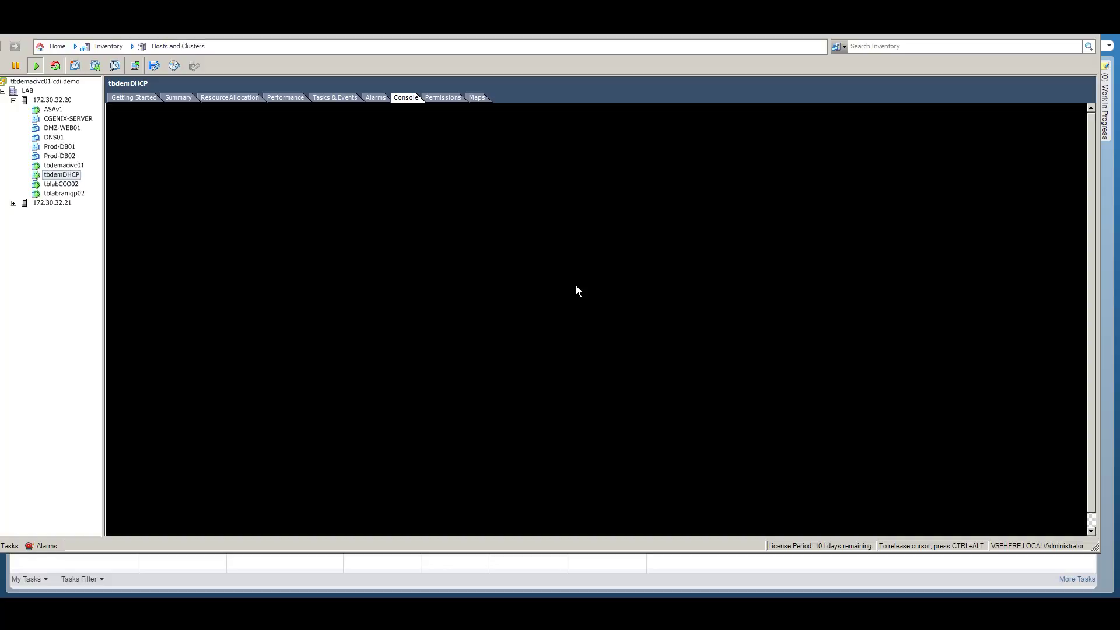
pyautogui.hotkey('ctrl', 'alt')
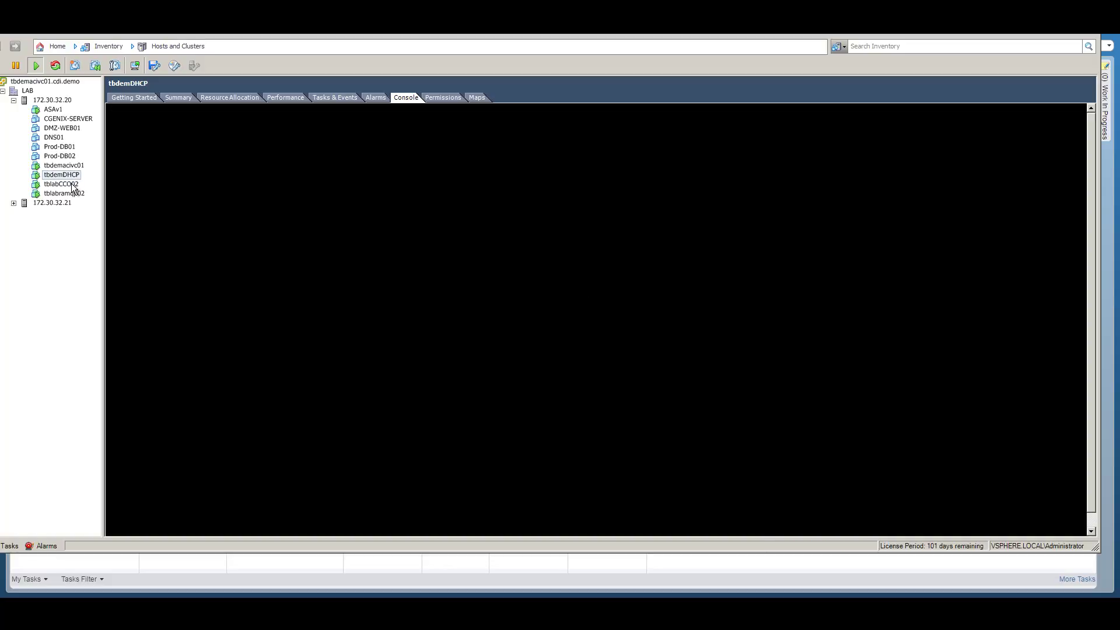
pyautogui.click(599, 315)
pyautogui.hotkey('ctrl', 'alt')
pyautogui.click(373, 97)
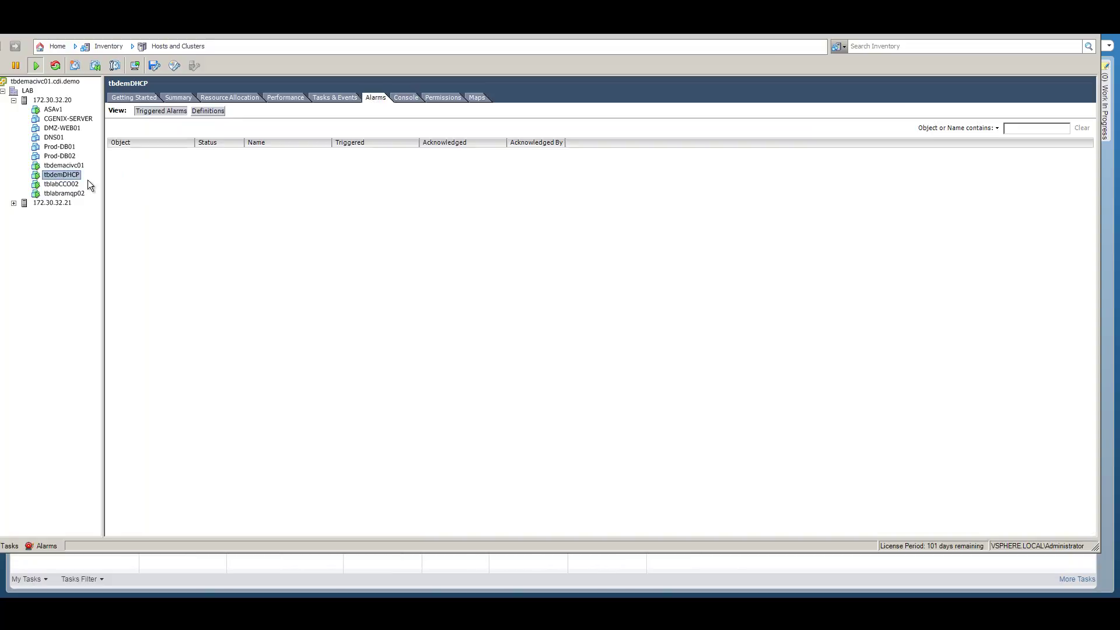
pyautogui.click(408, 101)
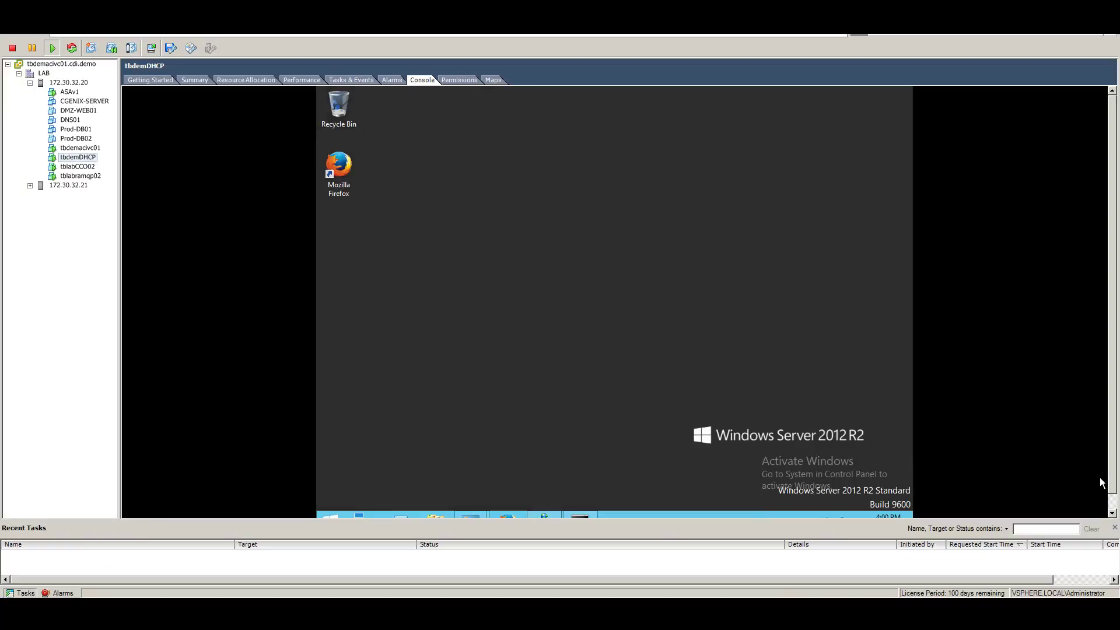
pyautogui.click(1115, 527)
pyautogui.click(1087, 524)
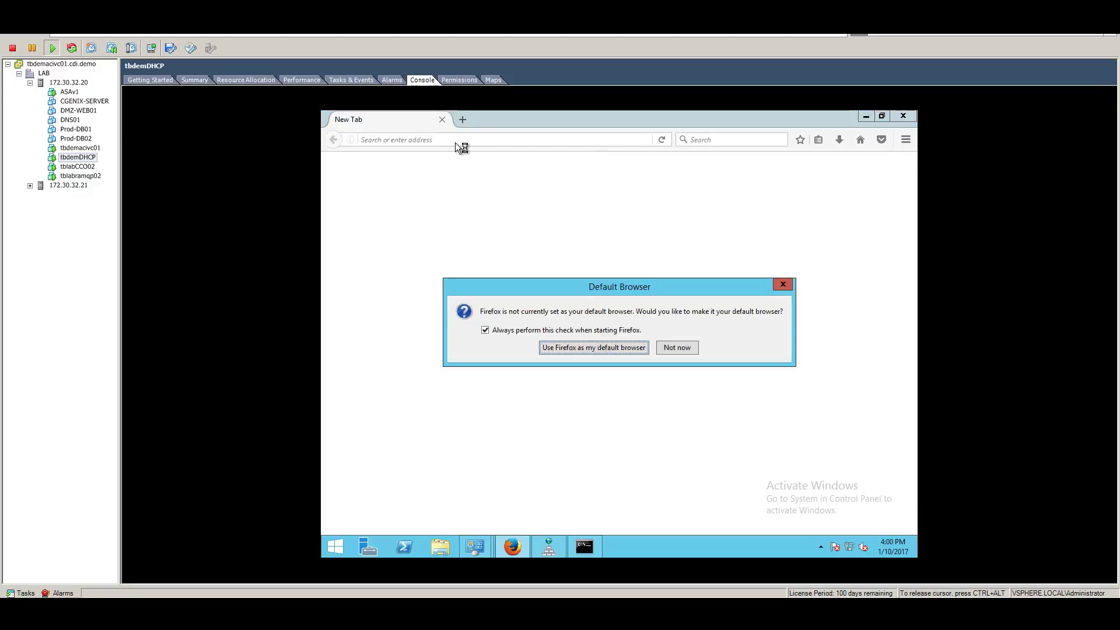
# - Dismiss the default browser prompt in the virtual machine's Firefox and load the site at 10.255.1.5
pyautogui.click(783, 284)
pyautogui.click(453, 139)
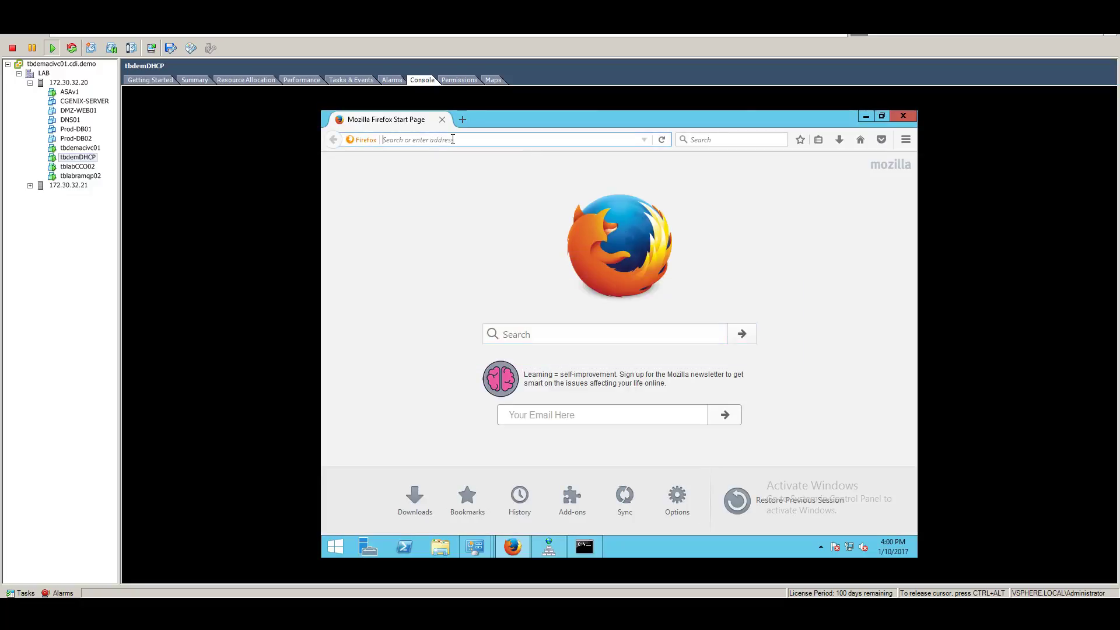
pyautogui.write('10.255.1.5/')
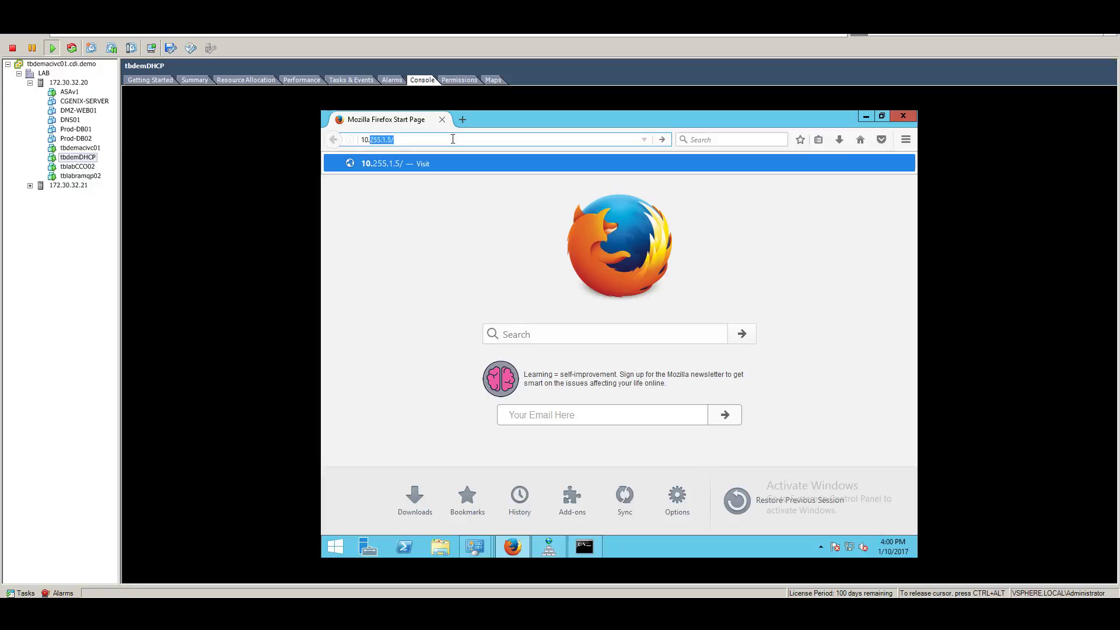
pyautogui.press('Return')
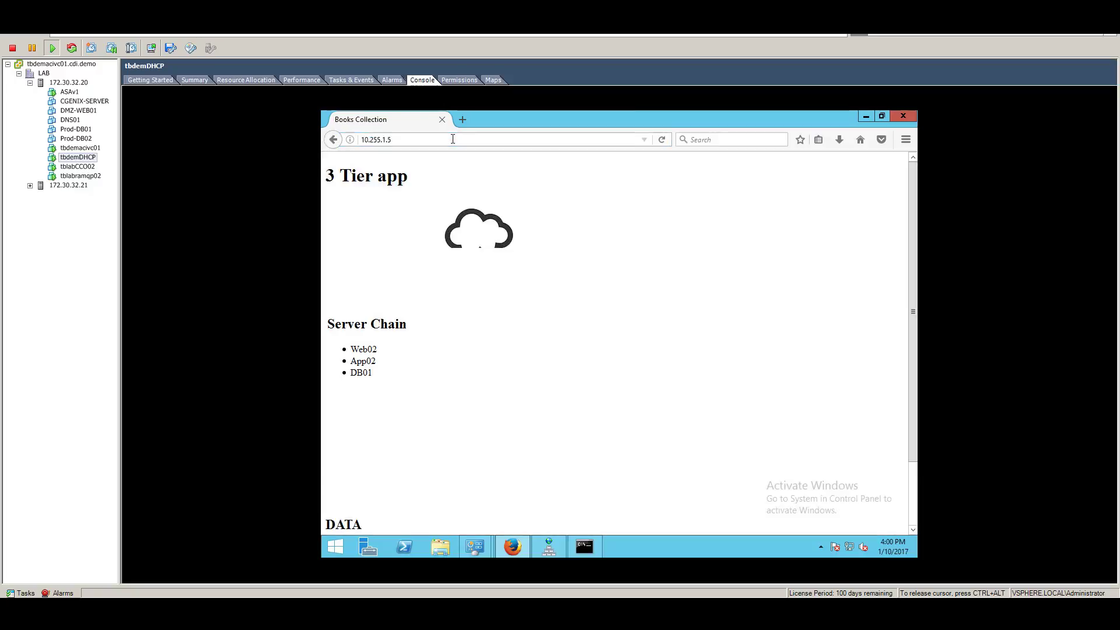
# - Reload the 3 Tier app page repeatedly to check which web and app servers answer in the server chain
pyautogui.click(666, 138)
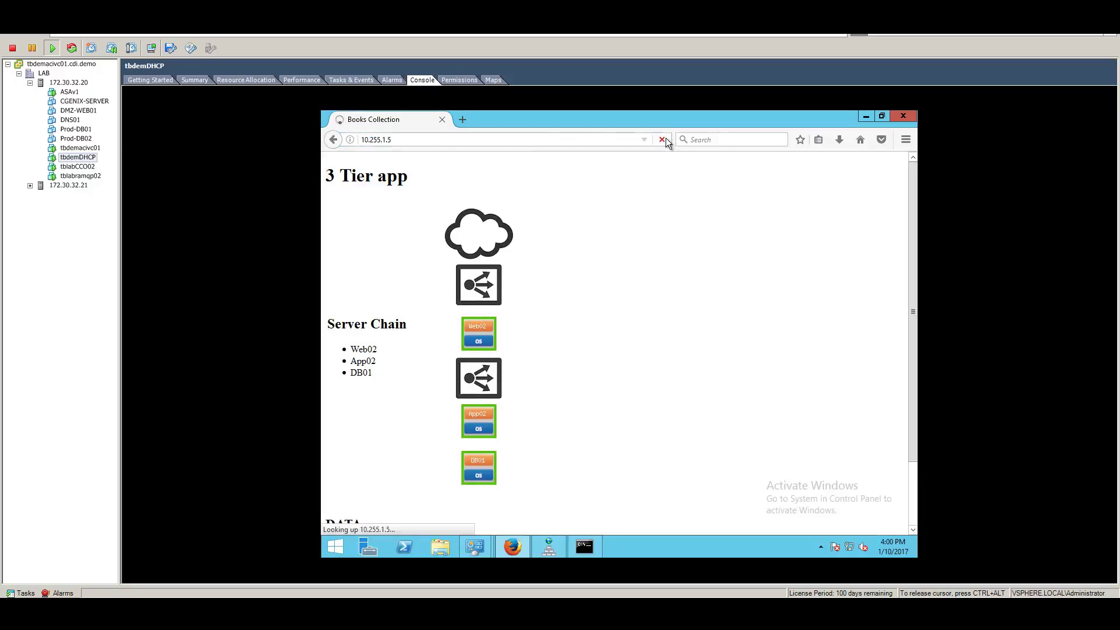
pyautogui.click(662, 140)
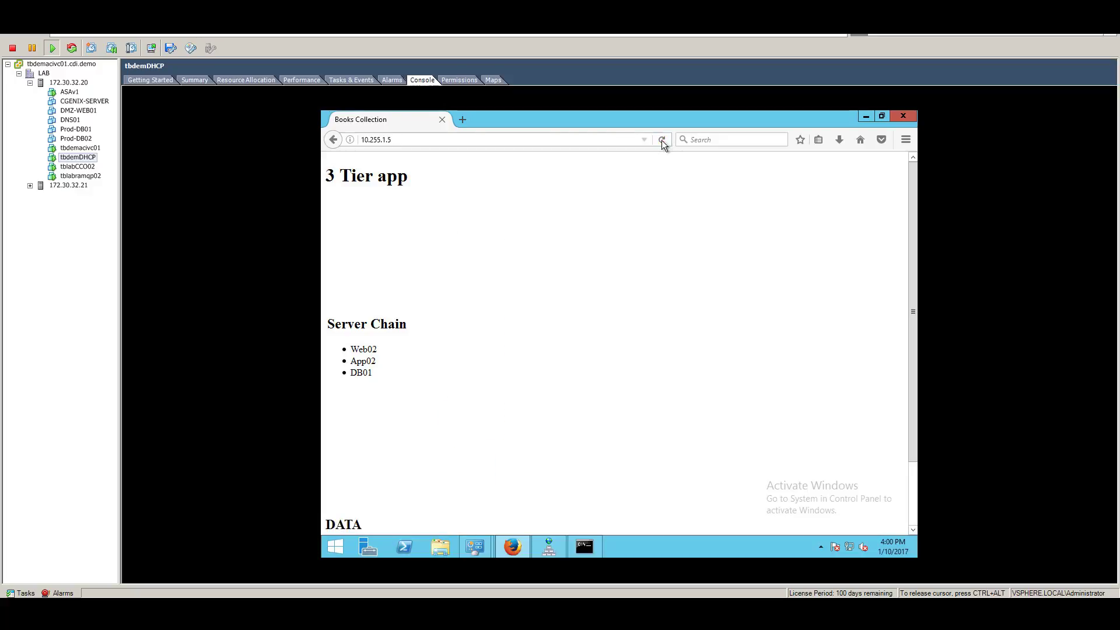
pyautogui.click(662, 140)
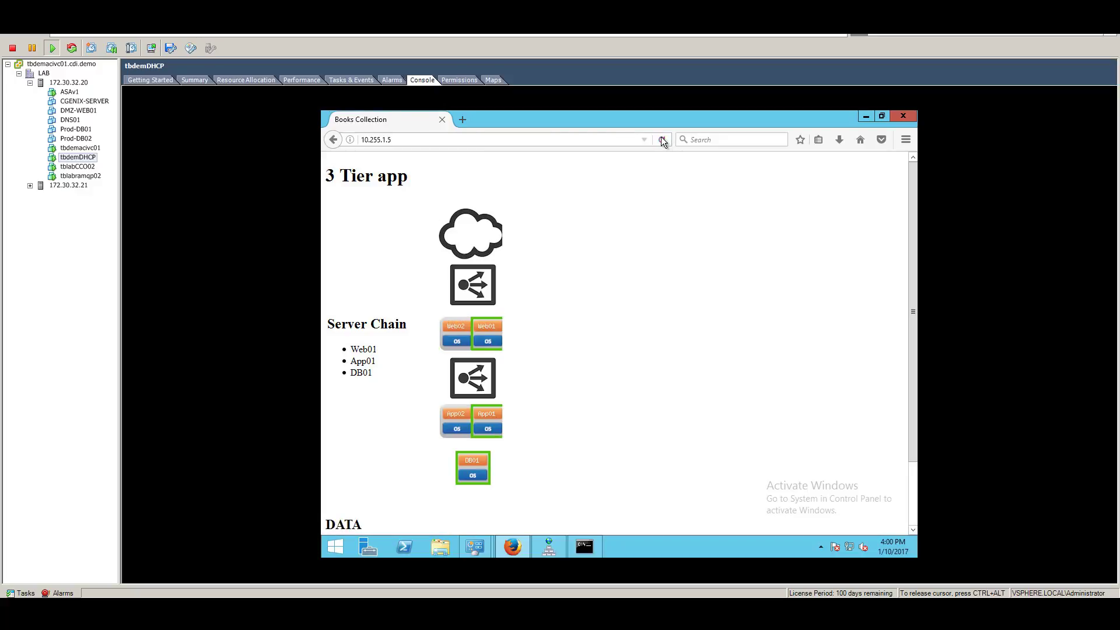
pyautogui.click(663, 140)
pyautogui.click(663, 140)
pyautogui.click(663, 140)
pyautogui.click(663, 140)
pyautogui.click(662, 140)
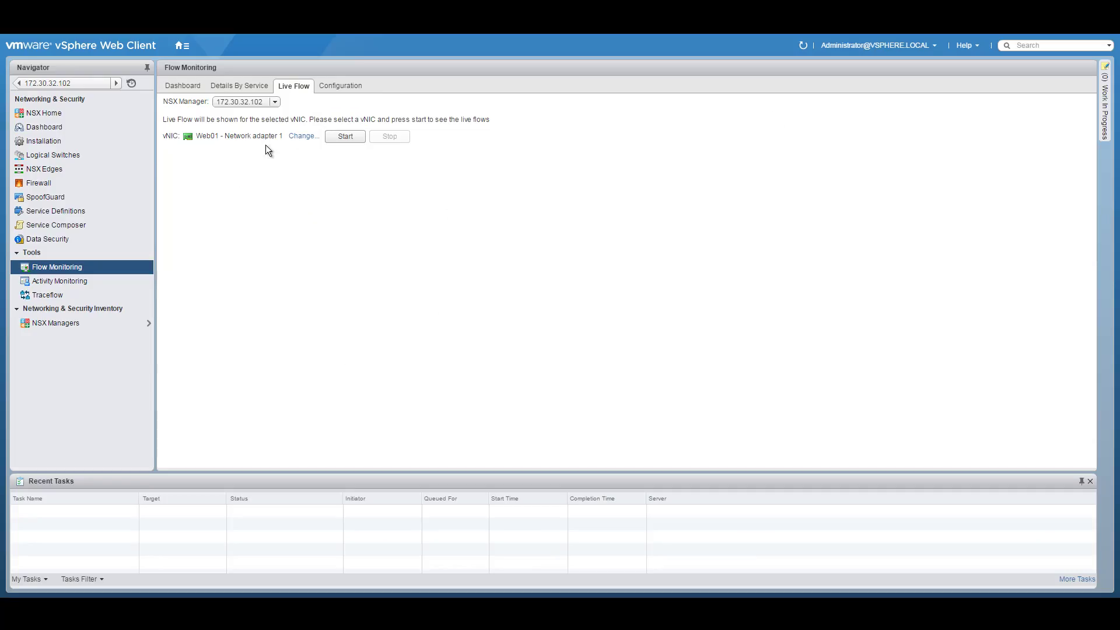
# - Start live flow monitoring on the Web01 adapter and reload the 3 Tier app page in the tbdemDHCP console to generate traffic
pyautogui.click(344, 136)
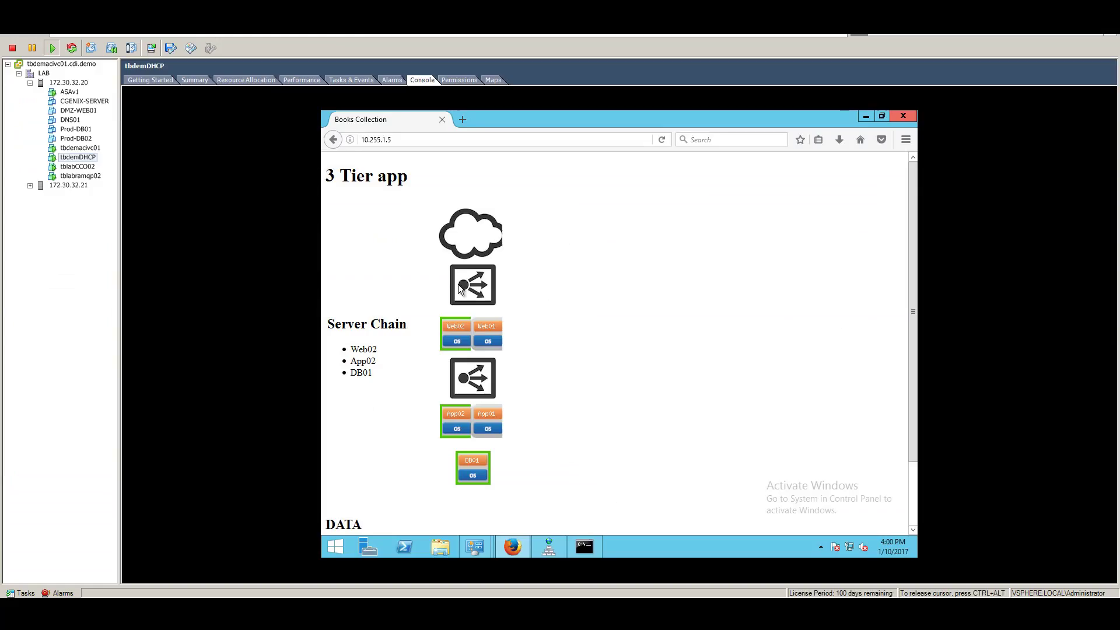
pyautogui.click(662, 140)
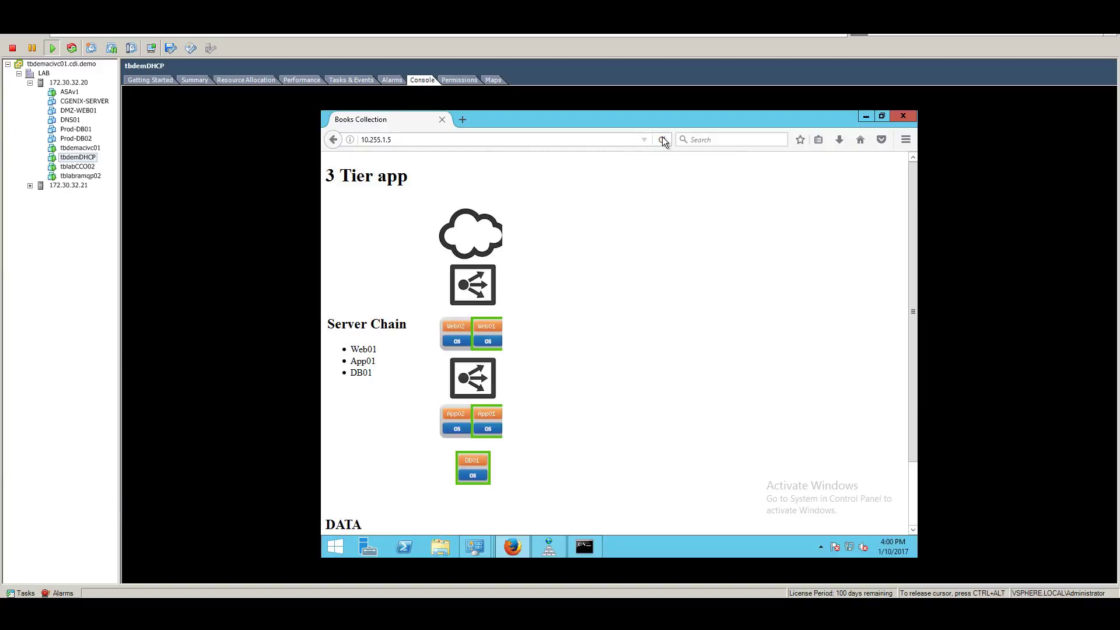
pyautogui.click(662, 140)
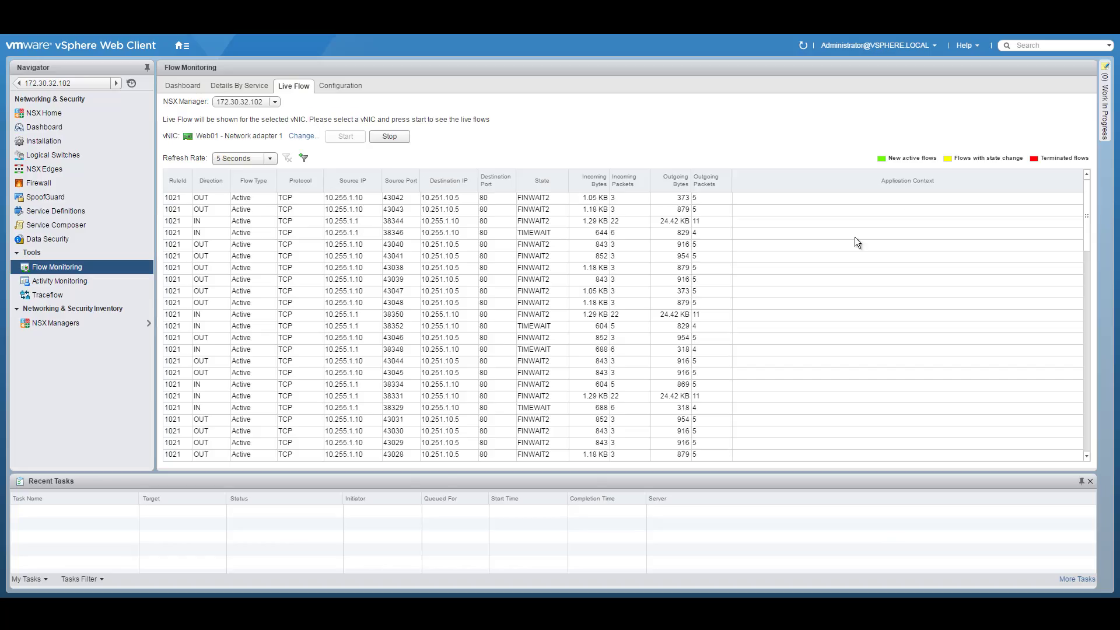
# - Stop the live flow capture for Web01 and sort the recorded flows by direction
pyautogui.click(389, 137)
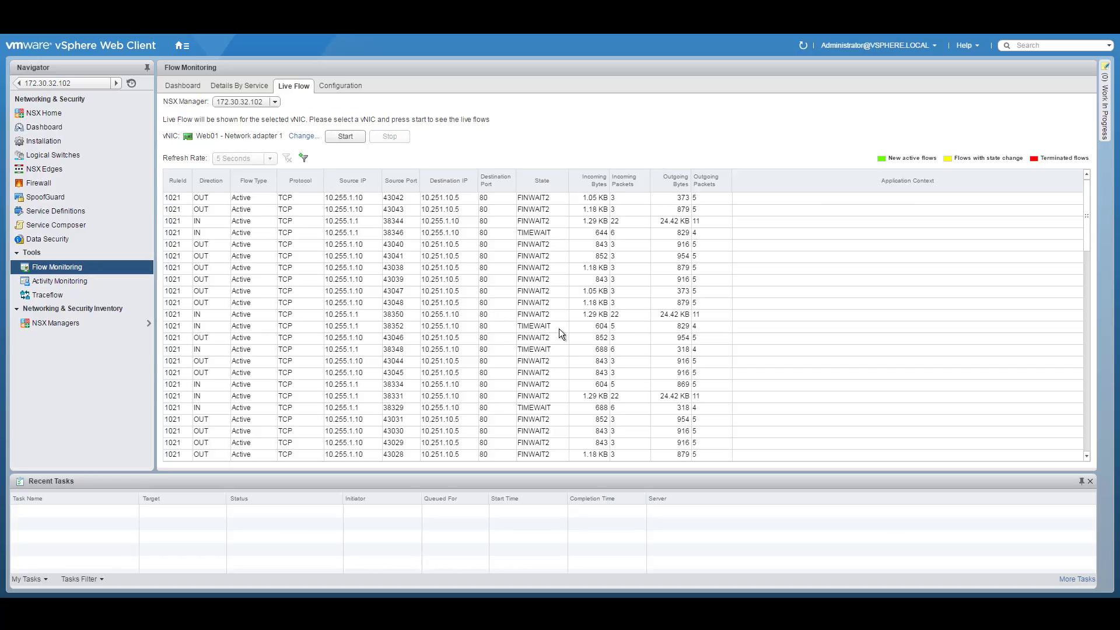
pyautogui.click(1082, 196)
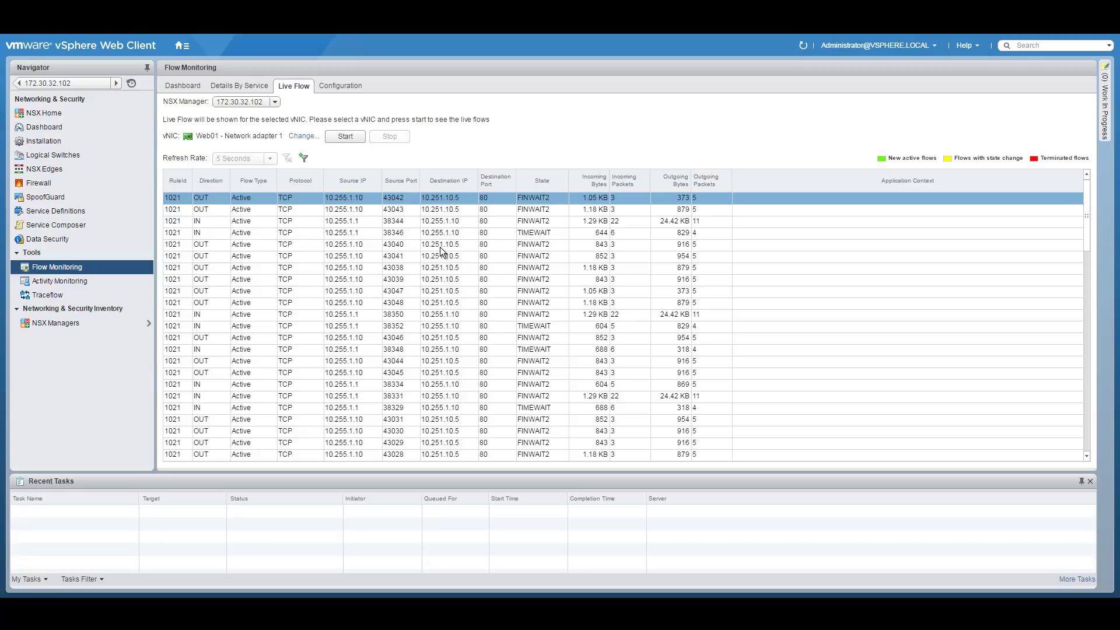
pyautogui.click(209, 181)
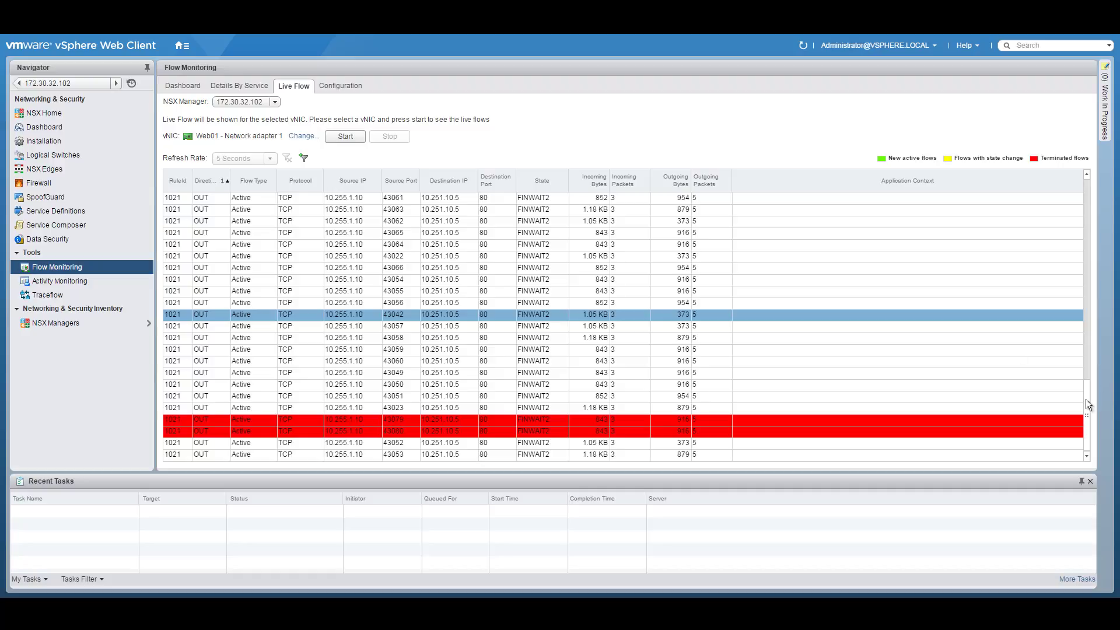
# - Examine the sorted inbound and outbound flows for their source IPs, destination IPs, and destination ports
pyautogui.scroll(15, 1087, 174)
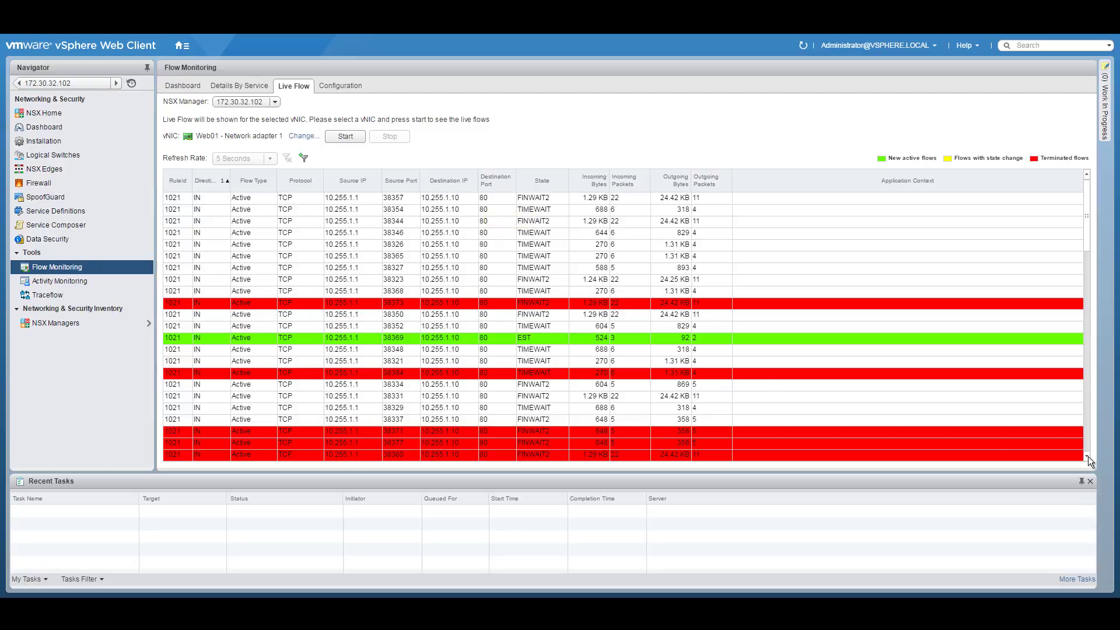
pyautogui.scroll(-7, 1087, 457)
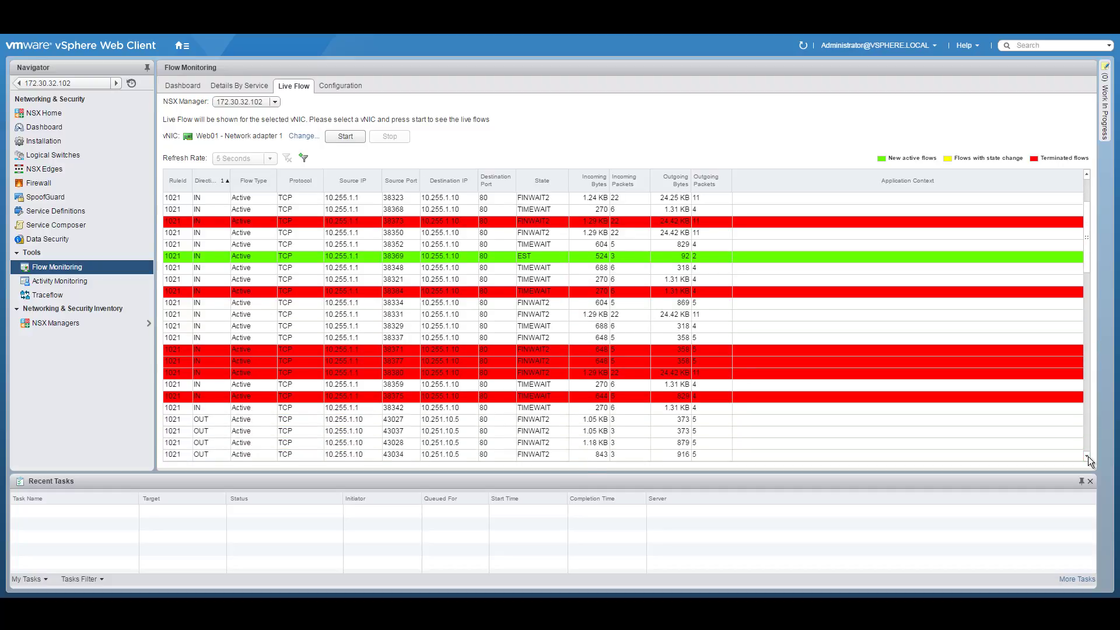
pyautogui.scroll(-2, 1087, 456)
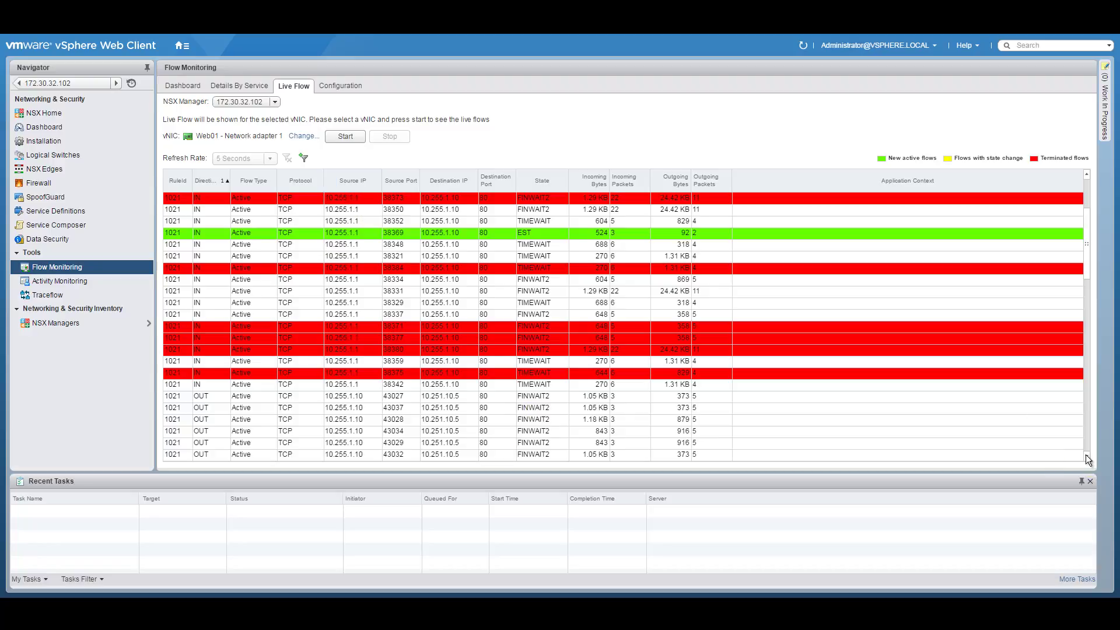
pyautogui.scroll(-3, 1083, 458)
pyautogui.scroll(-2, 1088, 459)
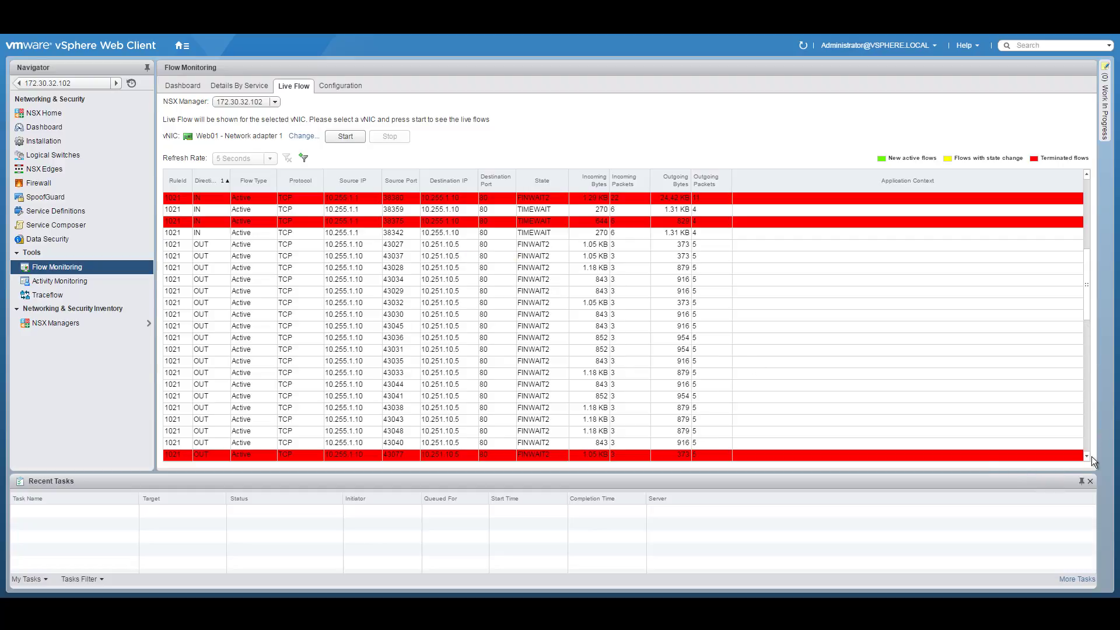
pyautogui.scroll(-7, 1087, 456)
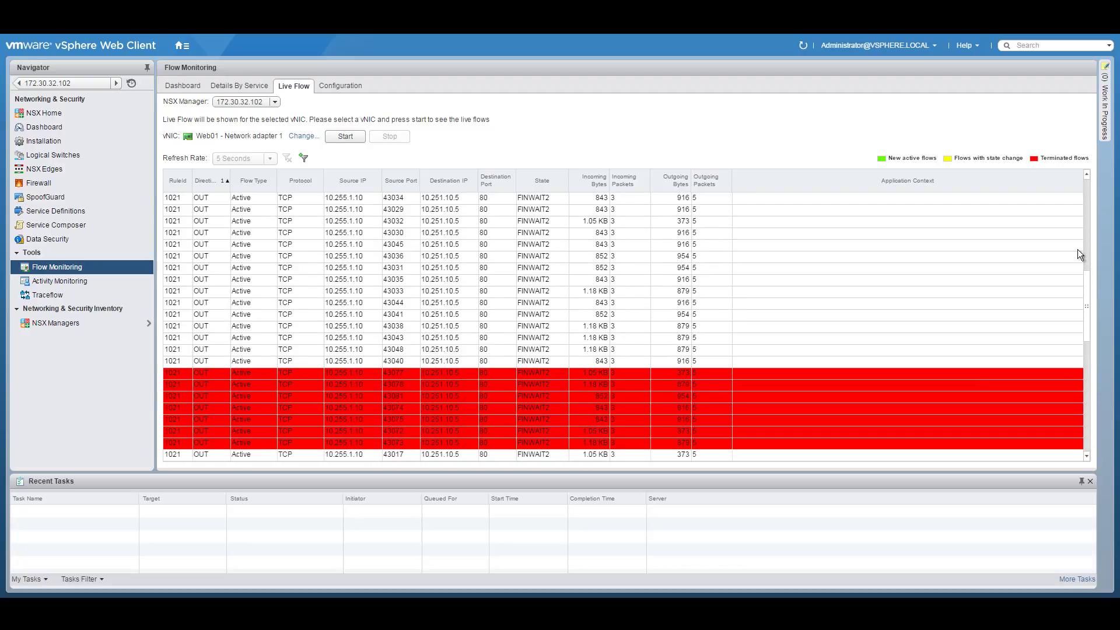
pyautogui.moveTo(1088, 289); pyautogui.dragTo(989, 314)
pyautogui.scroll(-10, 719, 358)
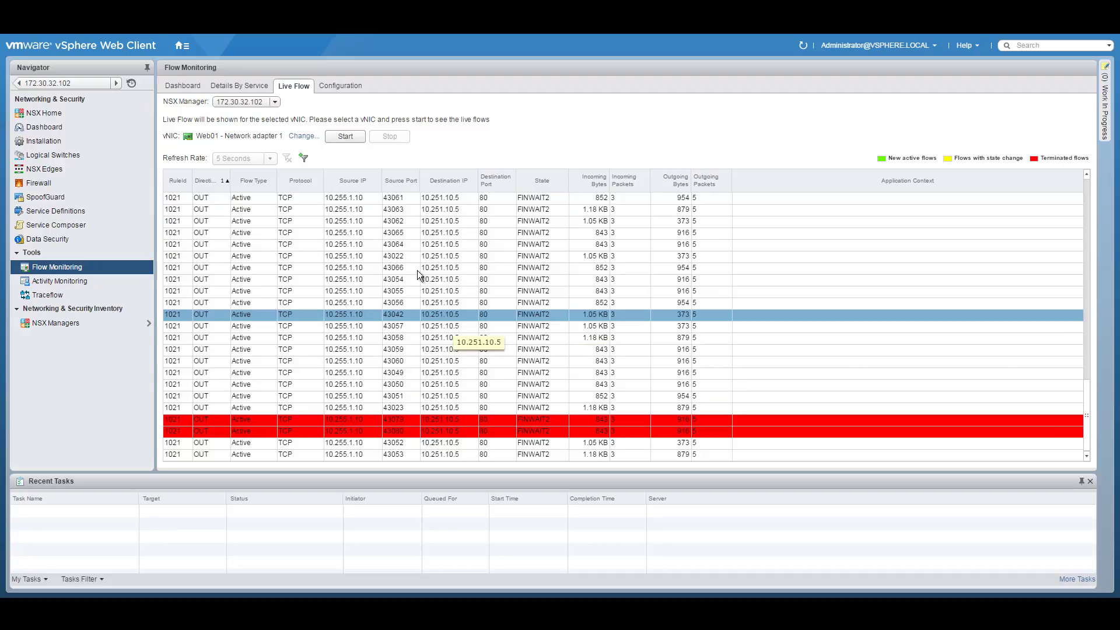
# - Switch to Notepad++ and place its window with an empty note below the live flow table
pyautogui.press('super')
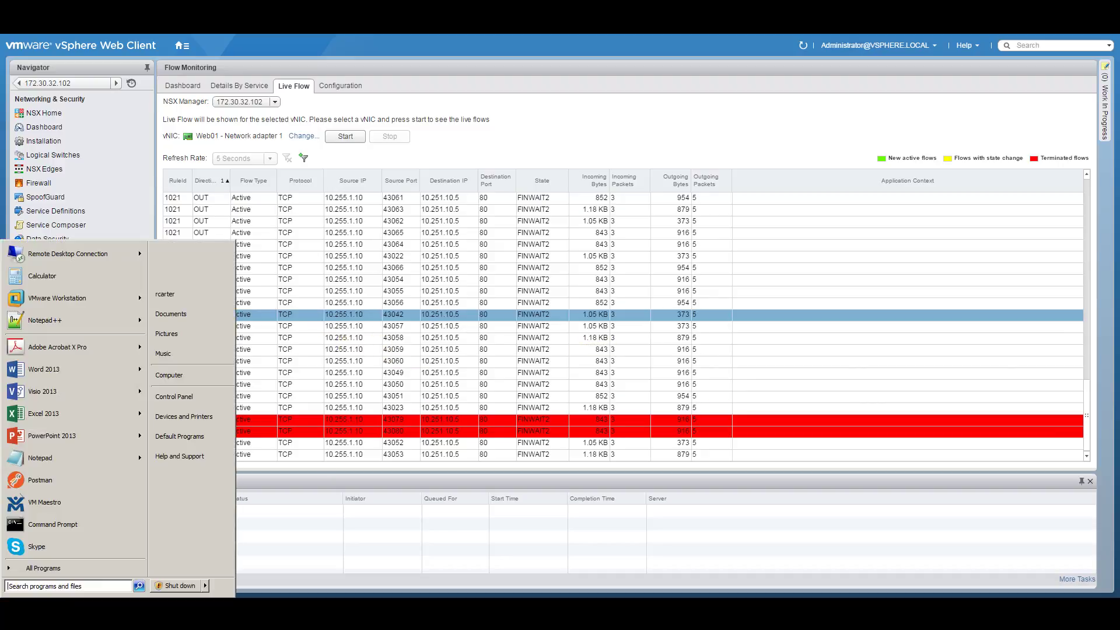
pyautogui.press('Escape')
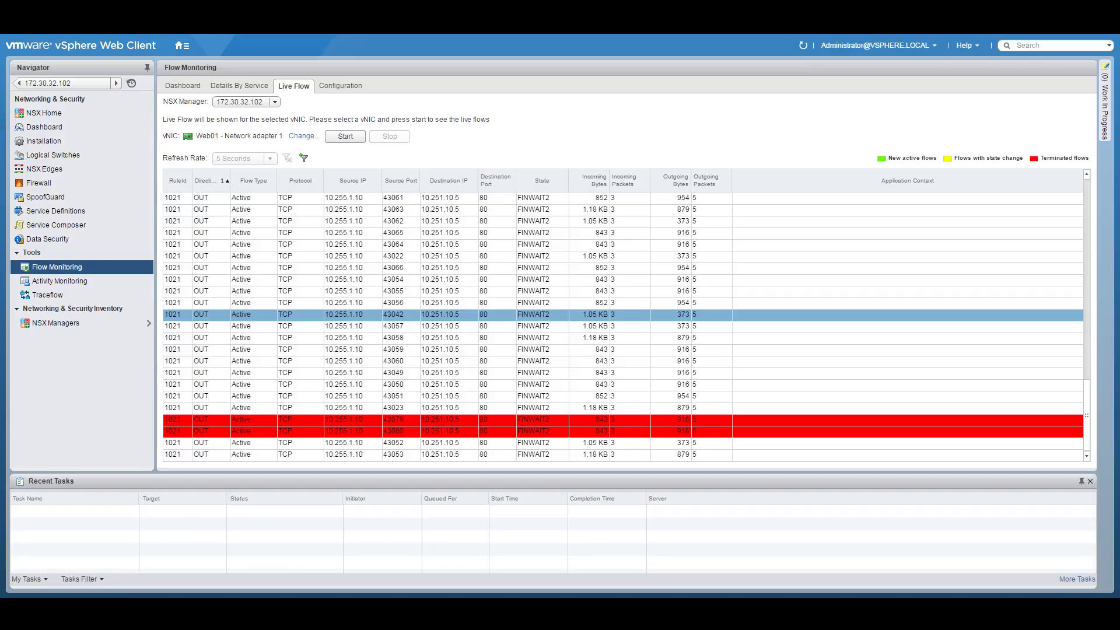
pyautogui.moveTo(1119, 329); pyautogui.dragTo(455, 473)
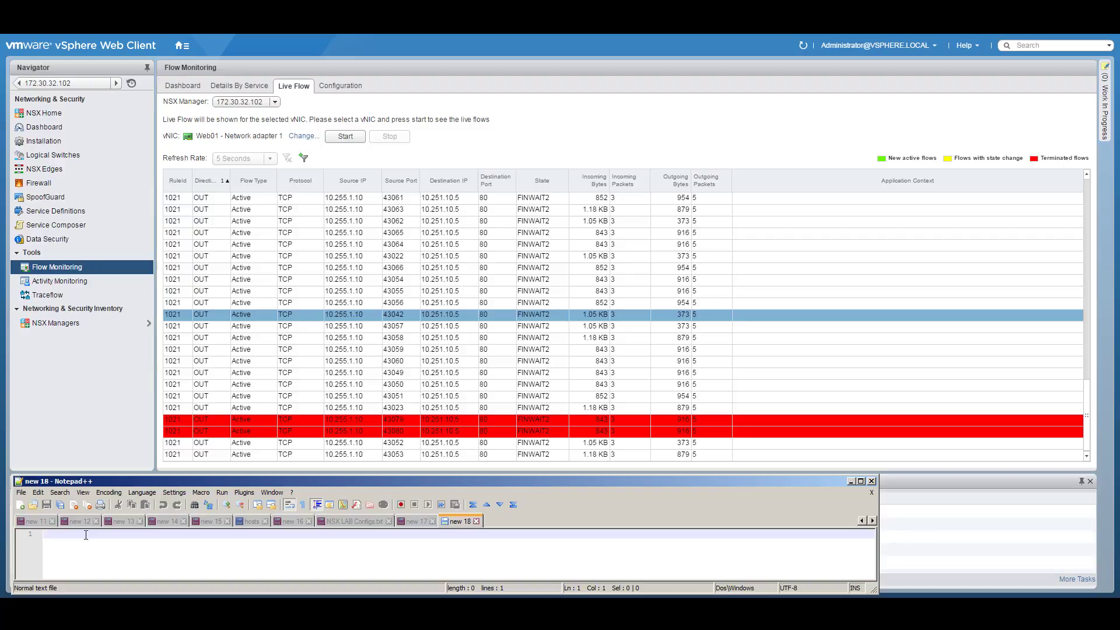
pyautogui.write('Any ->')
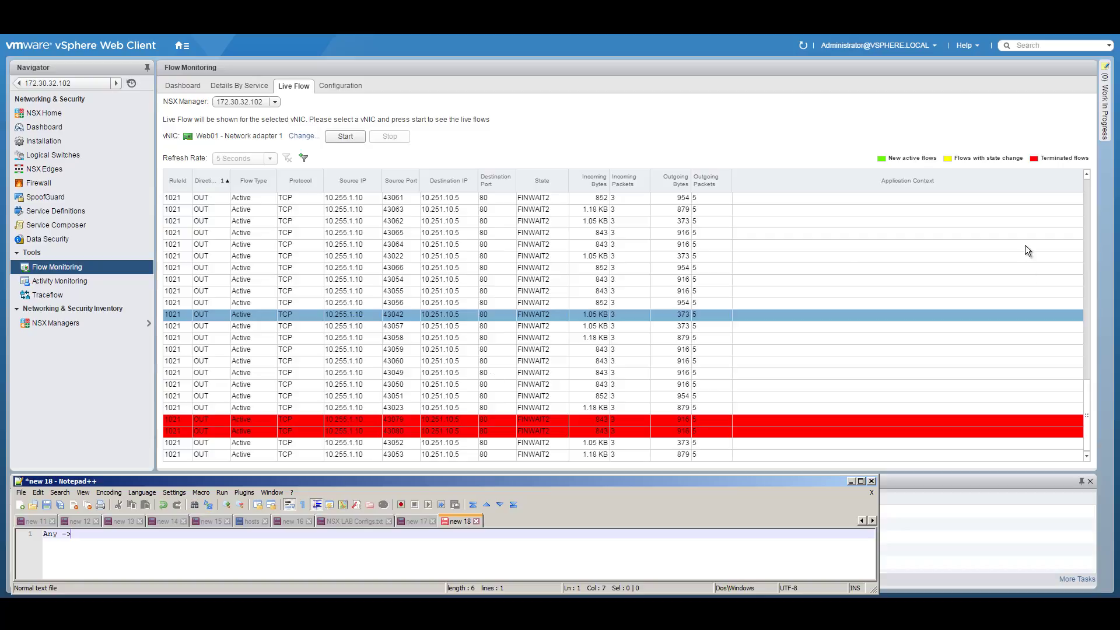
pyautogui.click(1087, 397)
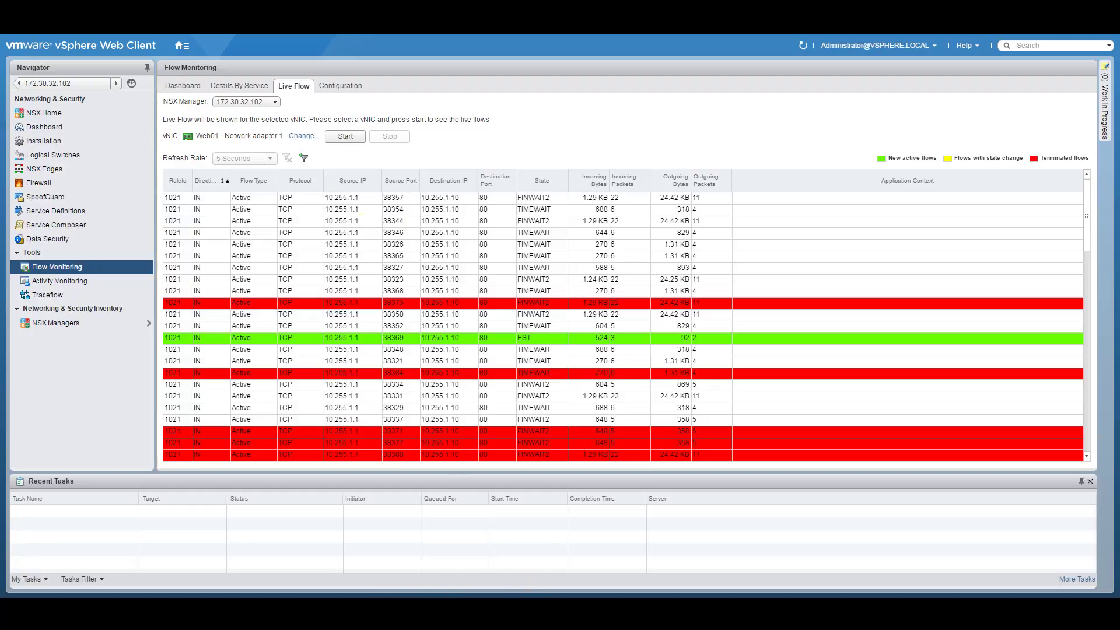
pyautogui.hotkey('alt', 'Tab')
pyautogui.press('BackSpace')
pyautogui.press('BackSpace')
pyautogui.press('BackSpace')
pyautogui.press('BackSpace')
pyautogui.press('BackSpace')
pyautogui.press('BackSpace')
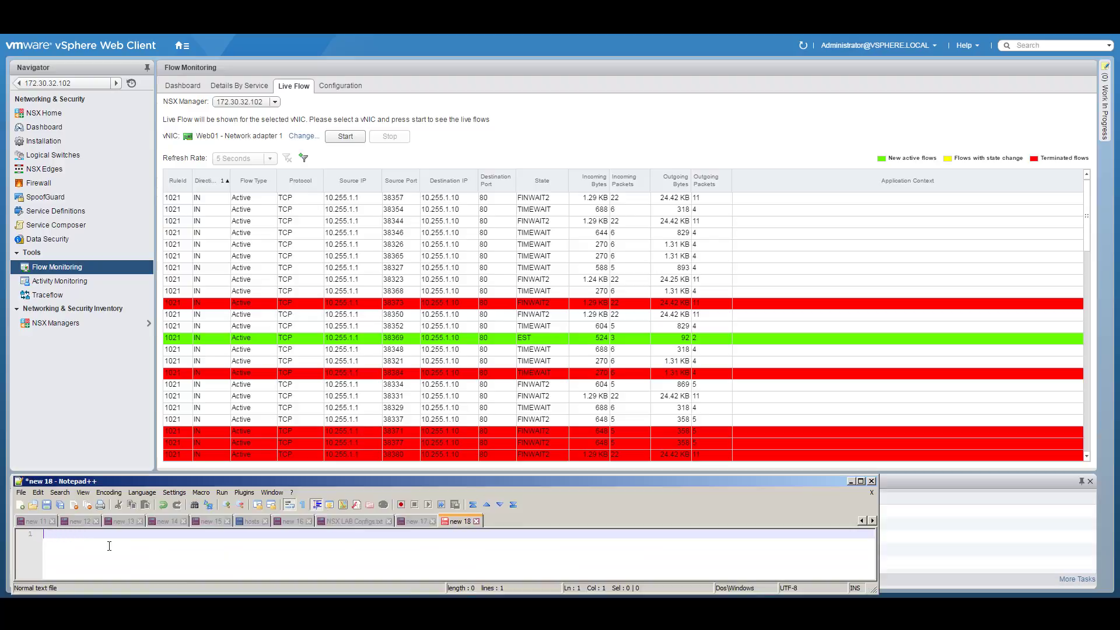
# - Write the inbound web flow as the note's first line: "DMZ-EDGE -> Web-Group (WEB01 and Web02) -> 80"
pyautogui.write('DMZ-EDGE')
pyautogui.write(' ->')
pyautogui.write('Web-Group')
pyautogui.write(' (WEB01 a')
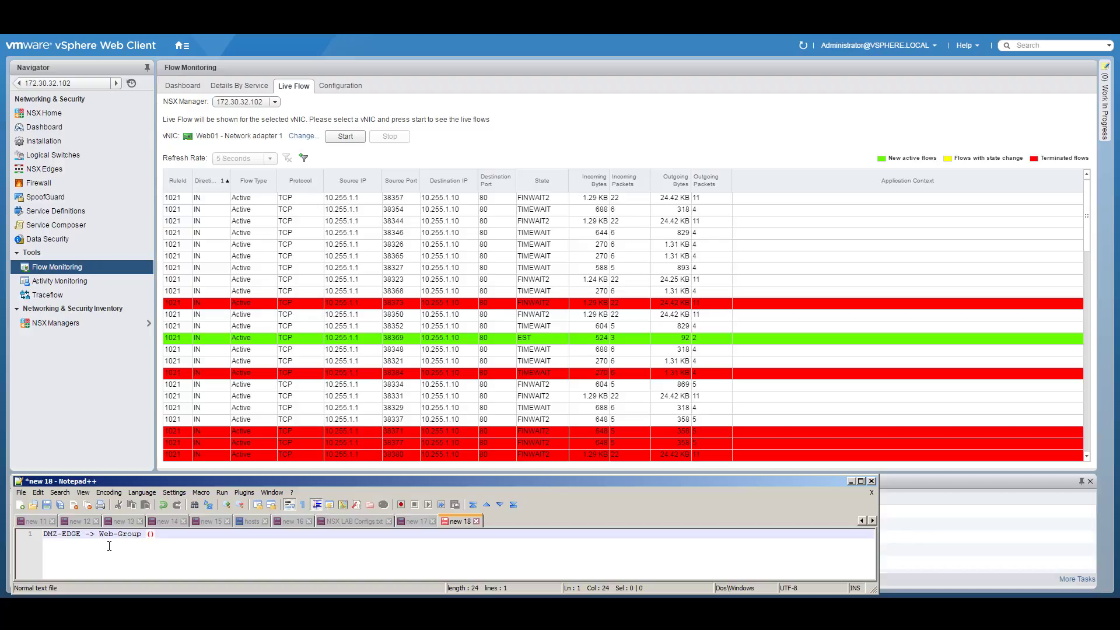
pyautogui.write('nd Web02) -> 80')
pyautogui.press('Return')
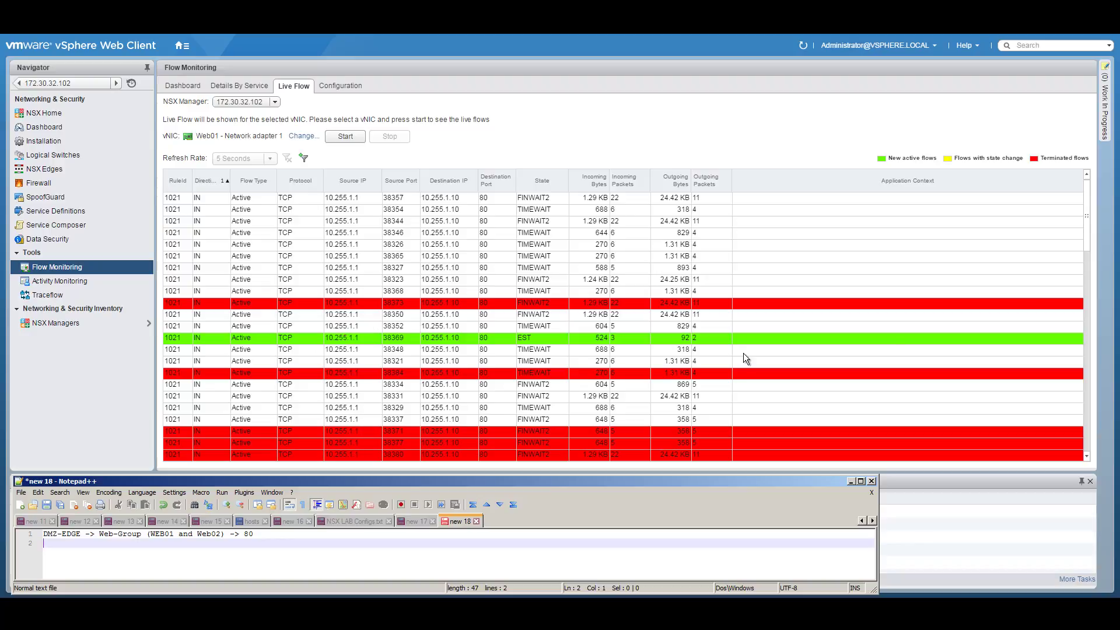
# - Check Web01's outbound flows and add the line "Web-Group -> APP-VIP -> 80" to the Notepad++ note
pyautogui.moveTo(1087, 240); pyautogui.dragTo(1071, 323)
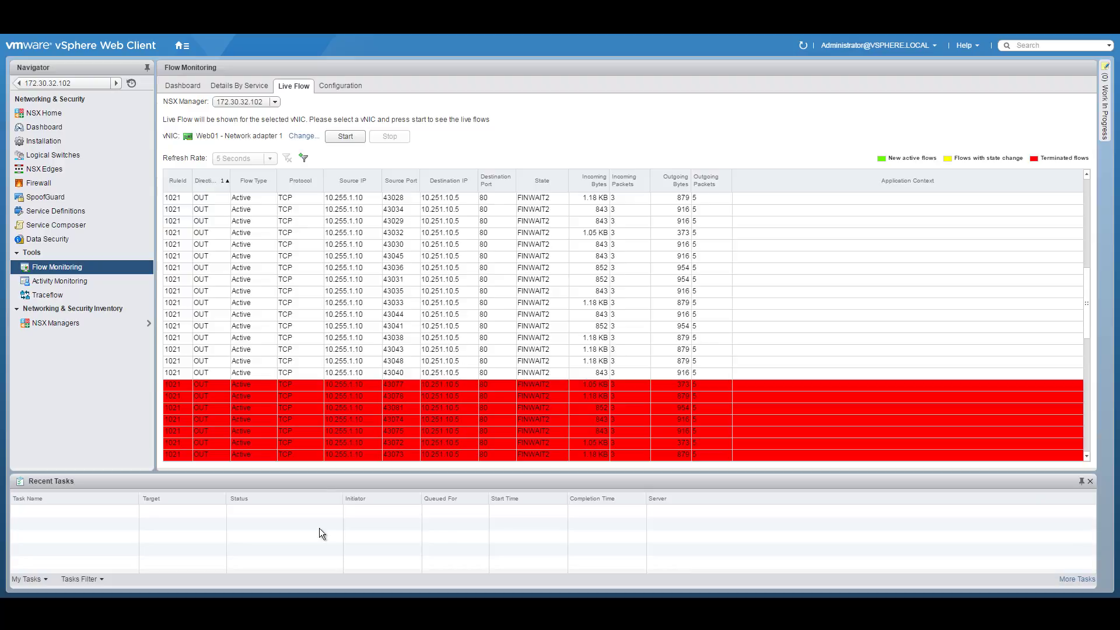
pyautogui.hotkey('alt', 'Tab')
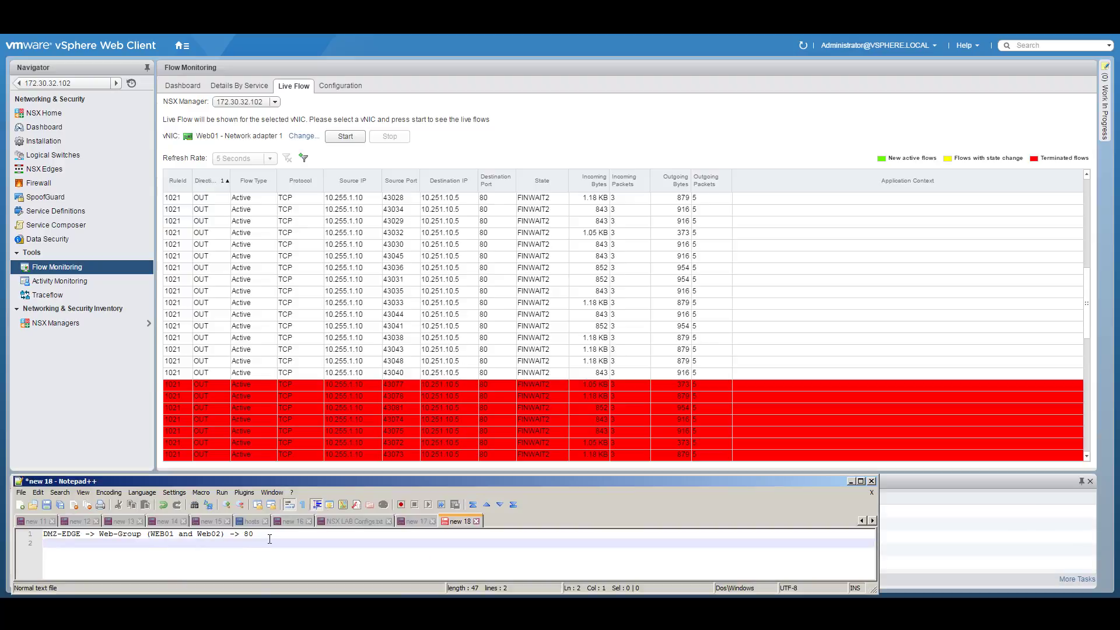
pyautogui.write('Web-Gr')
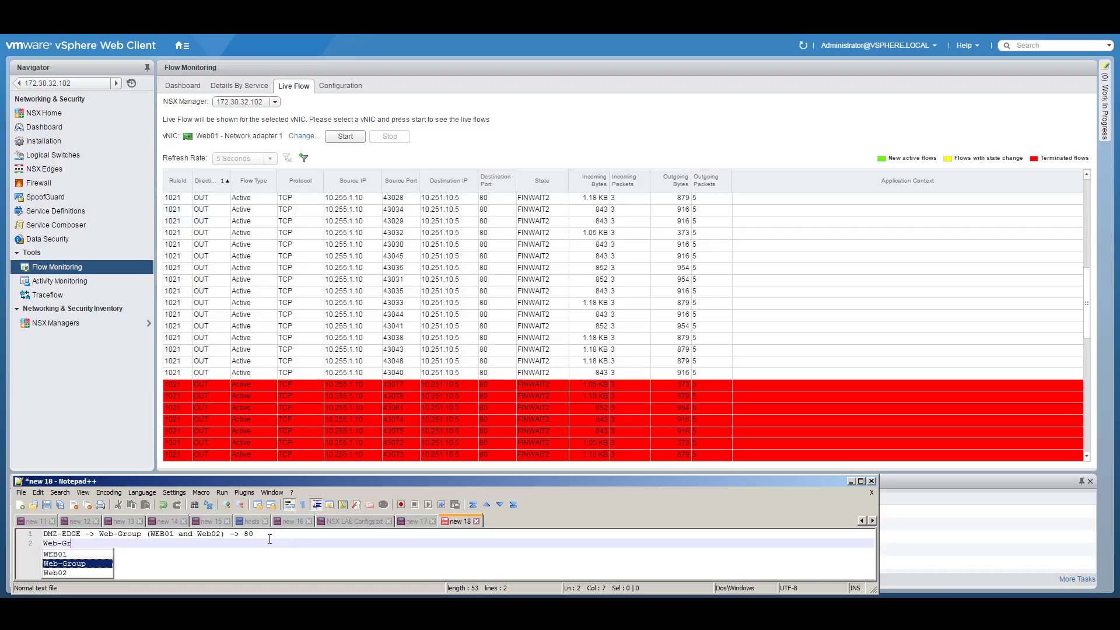
pyautogui.write('oup -')
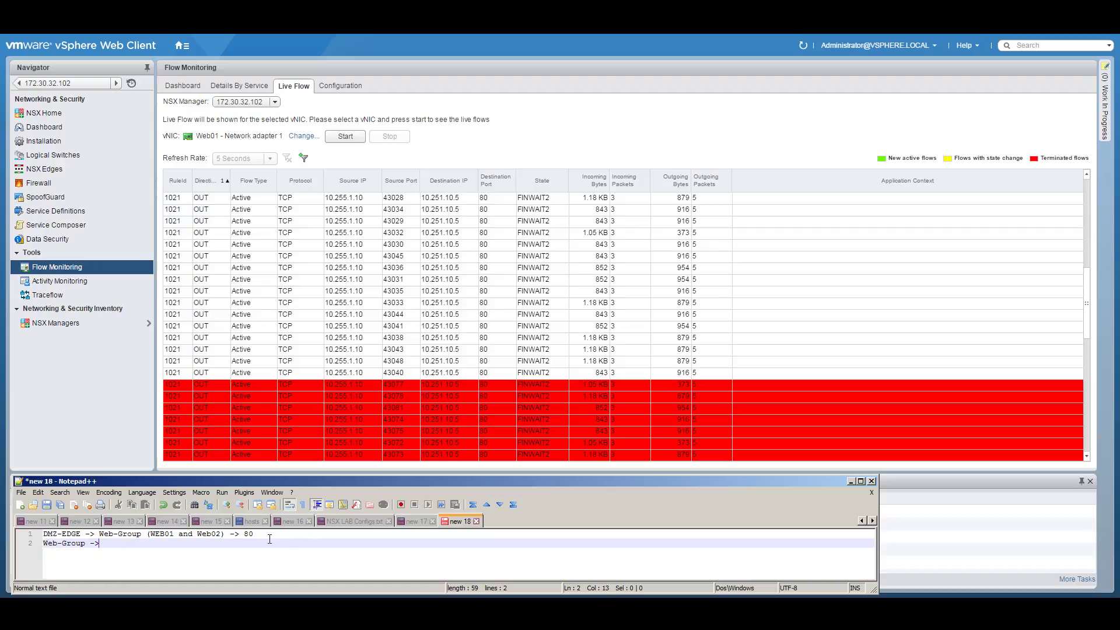
pyautogui.write('> APP-VIP -> 80')
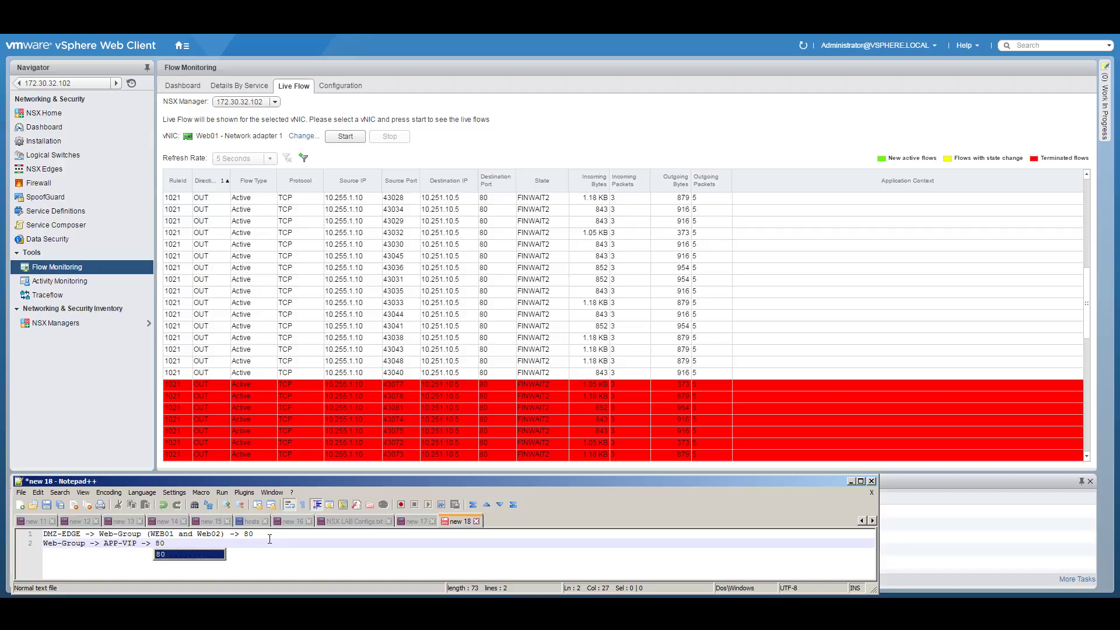
pyautogui.press('Return')
pyautogui.press('Return')
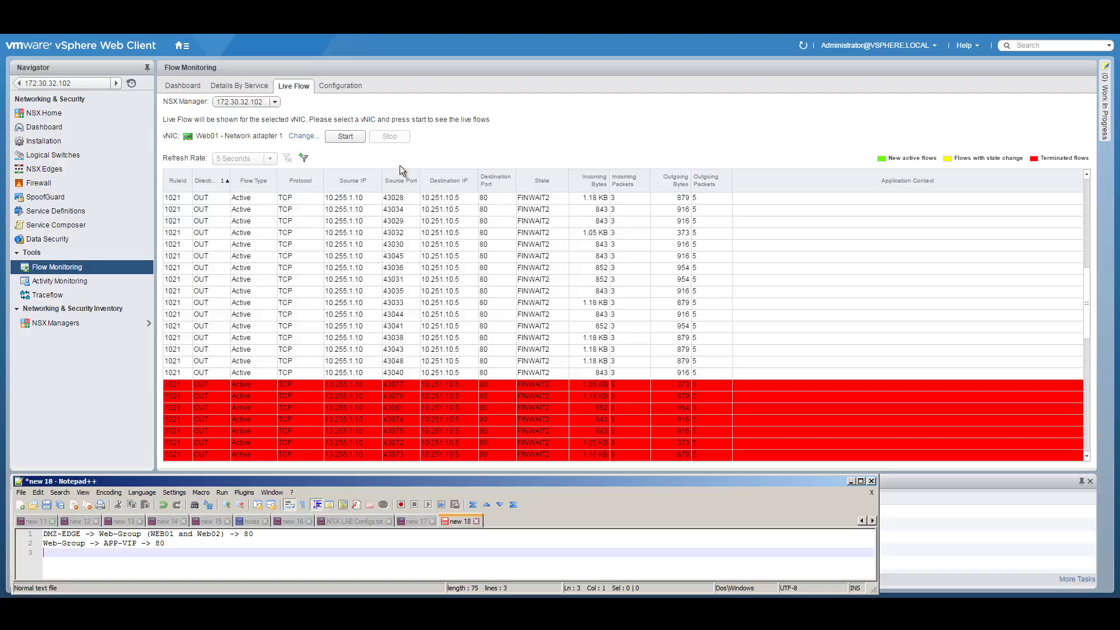
# - Change the monitored vNIC to App02 - Network adapter 1 and start its live flow capture
pyautogui.click(303, 139)
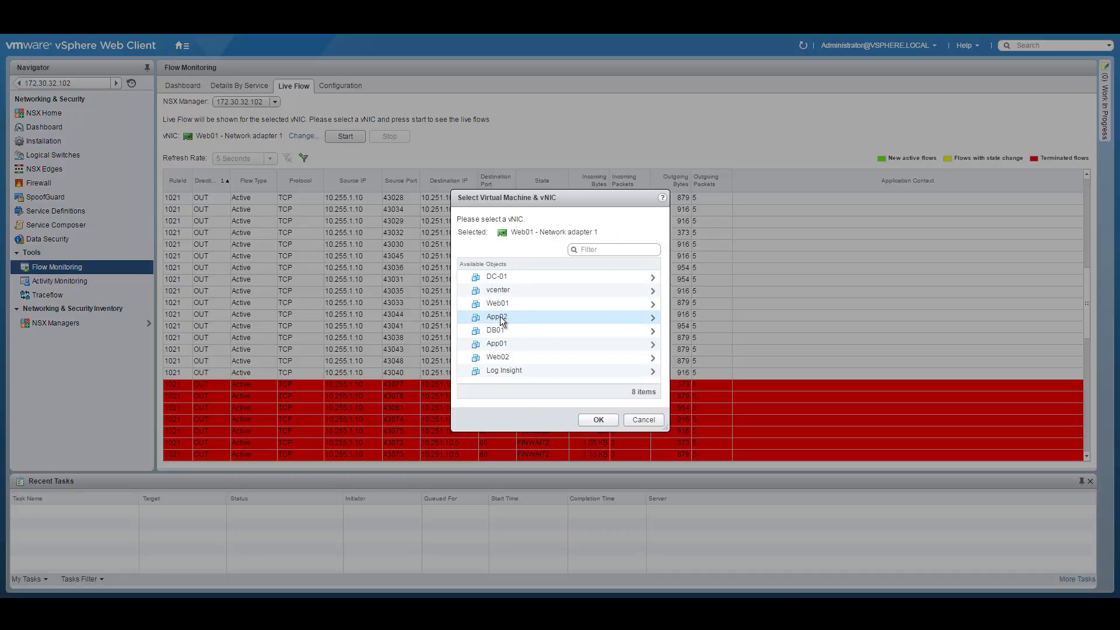
pyautogui.doubleClick(500, 316)
pyautogui.click(520, 280)
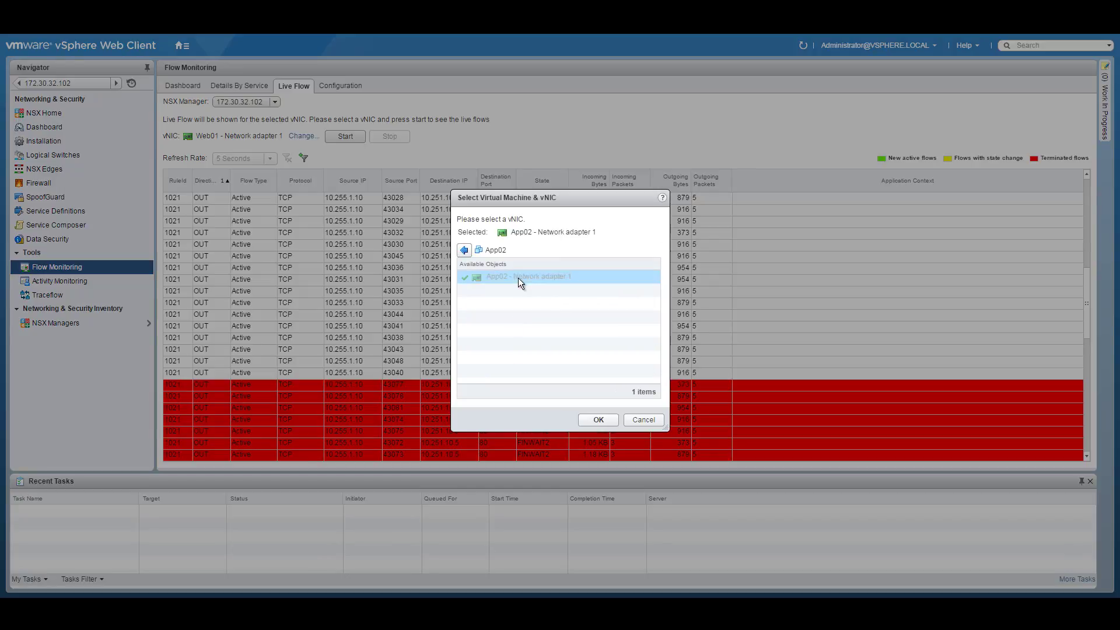
pyautogui.click(601, 417)
pyautogui.click(344, 138)
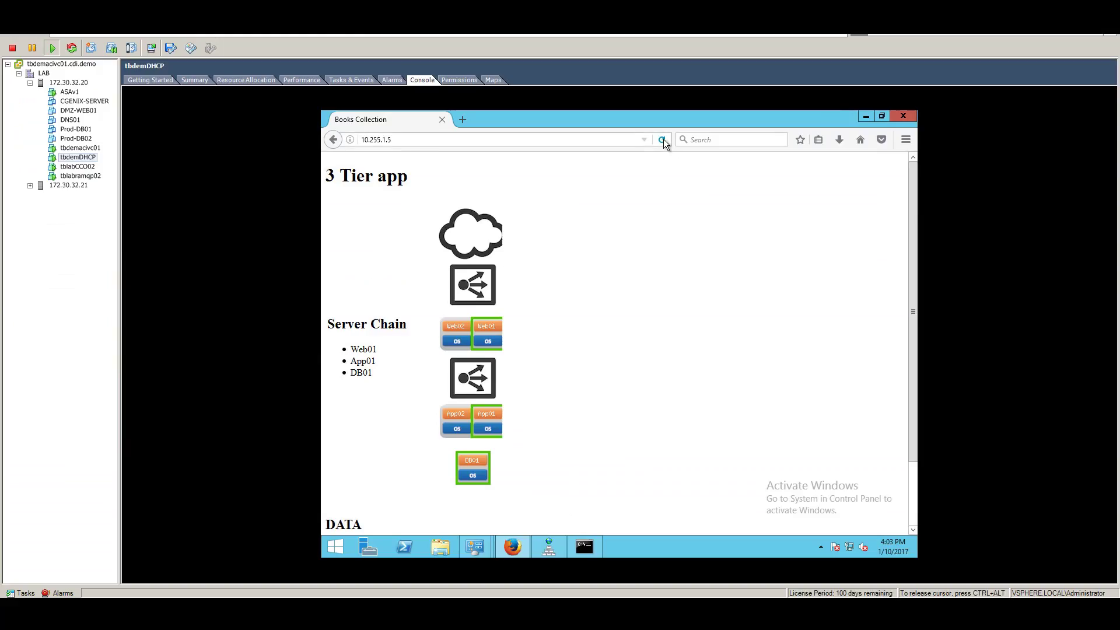
# - Reload the 3 Tier app page several times in the tbdemDHCP console to generate traffic for App02
pyautogui.click(663, 140)
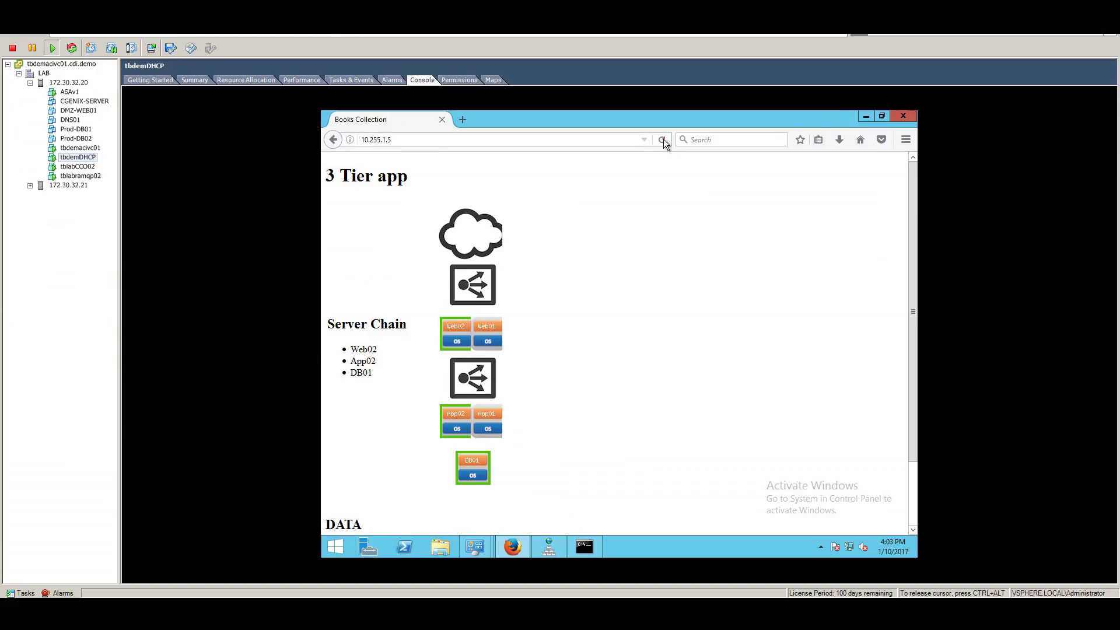
pyautogui.click(662, 140)
pyautogui.click(663, 140)
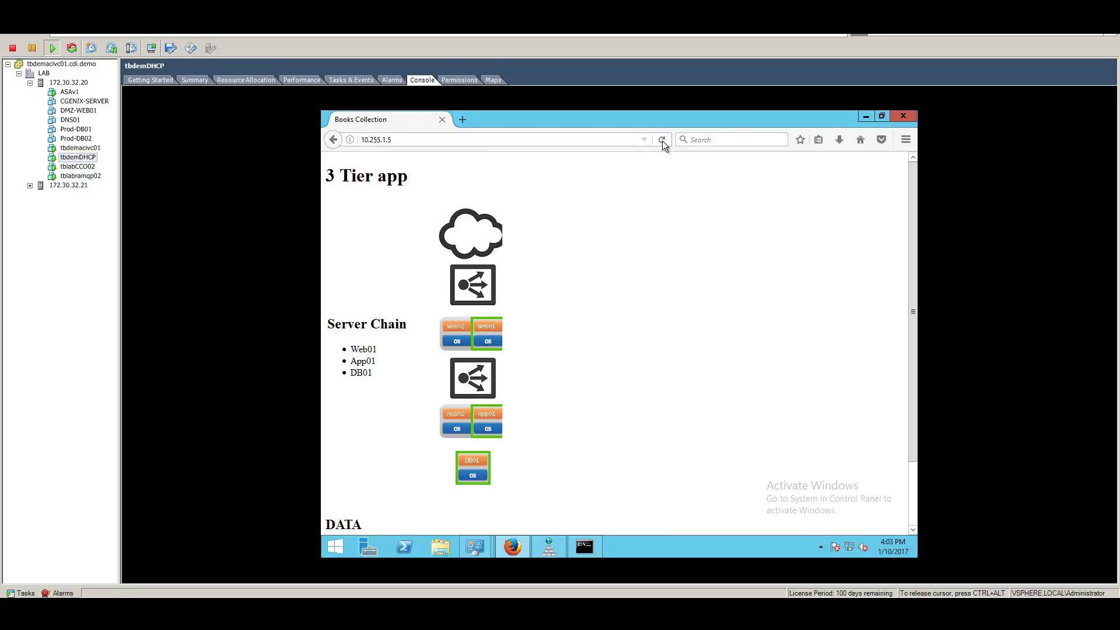
pyautogui.click(663, 140)
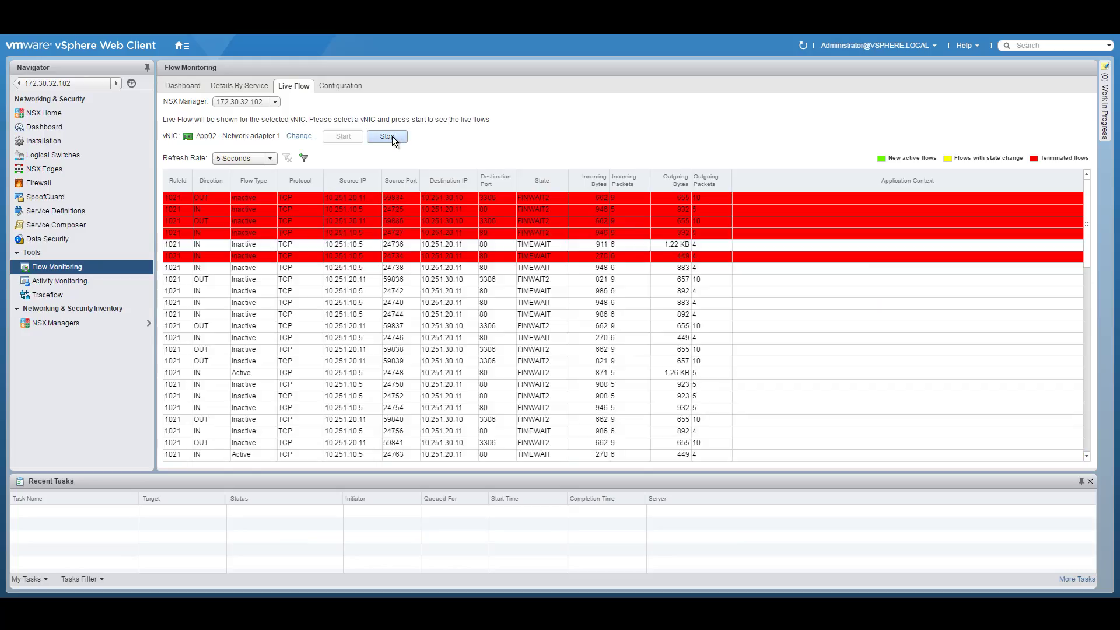
# - Stop the App02 live flow capture and sort its flows by direction to review inbound and outbound traffic
pyautogui.click(389, 136)
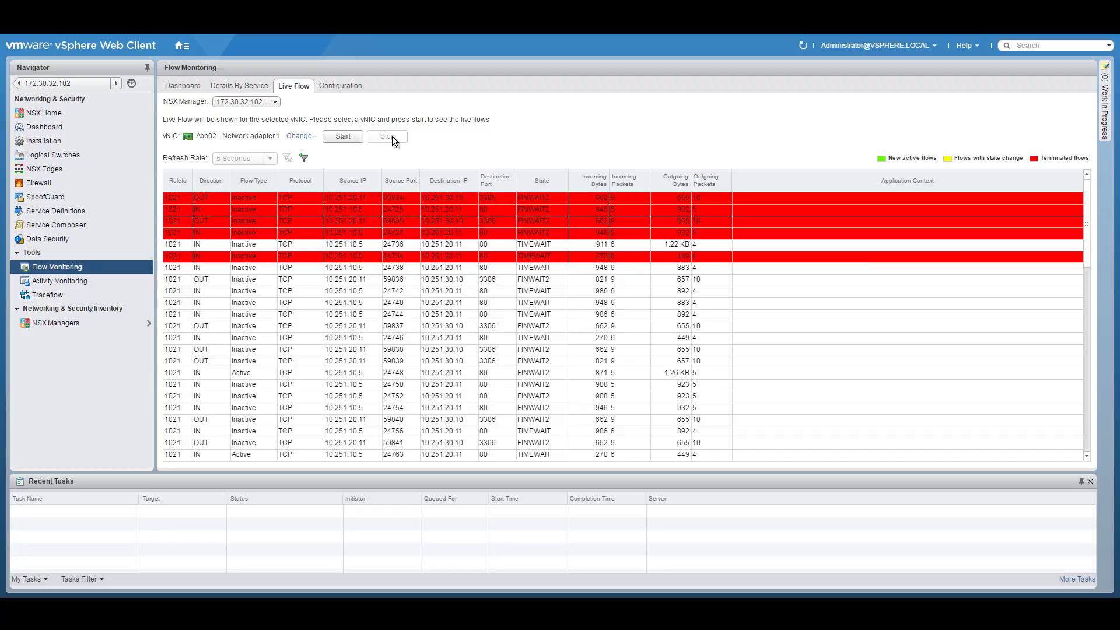
pyautogui.click(210, 183)
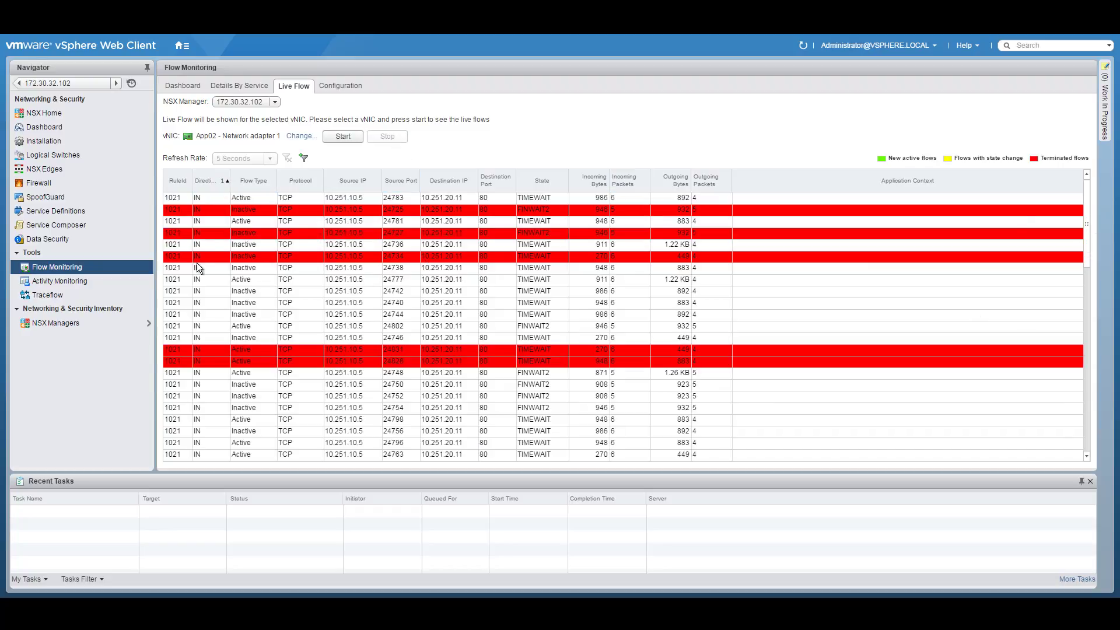
pyautogui.moveTo(1085, 239); pyautogui.dragTo(1084, 190)
pyautogui.scroll(-2, 1088, 456)
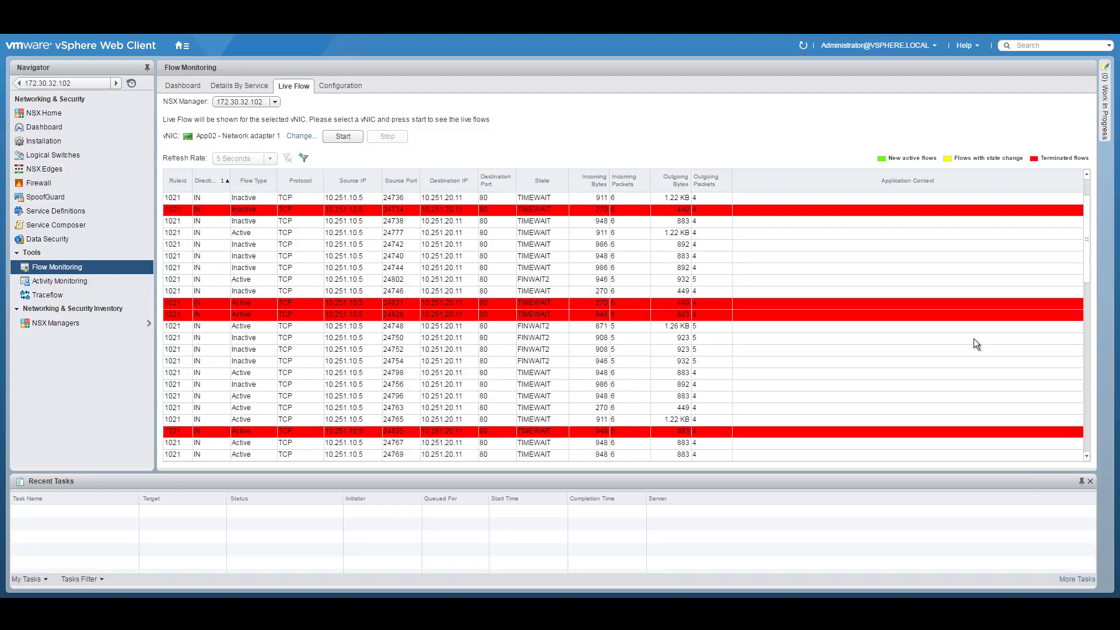
pyautogui.scroll(-3, 669, 337)
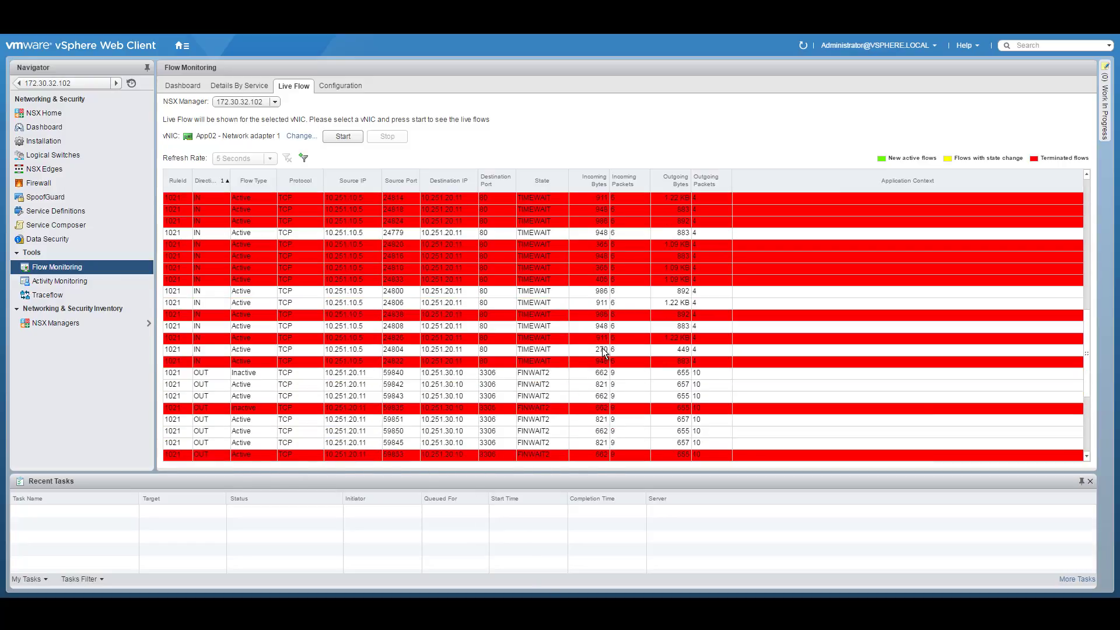
pyautogui.scroll(-4, 603, 352)
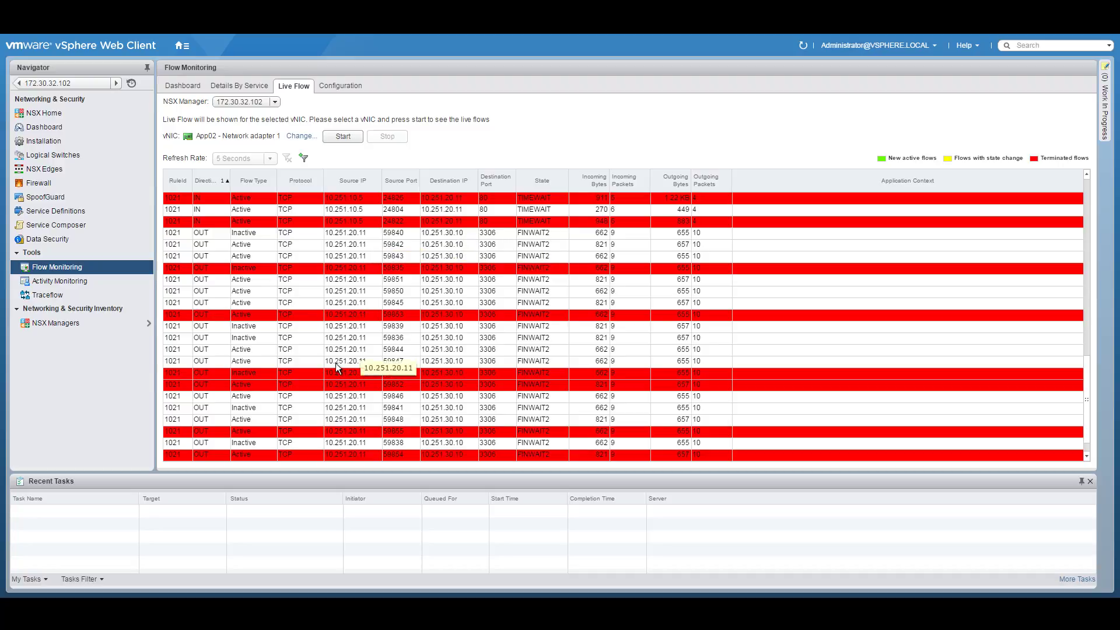
pyautogui.scroll(-1, 333, 363)
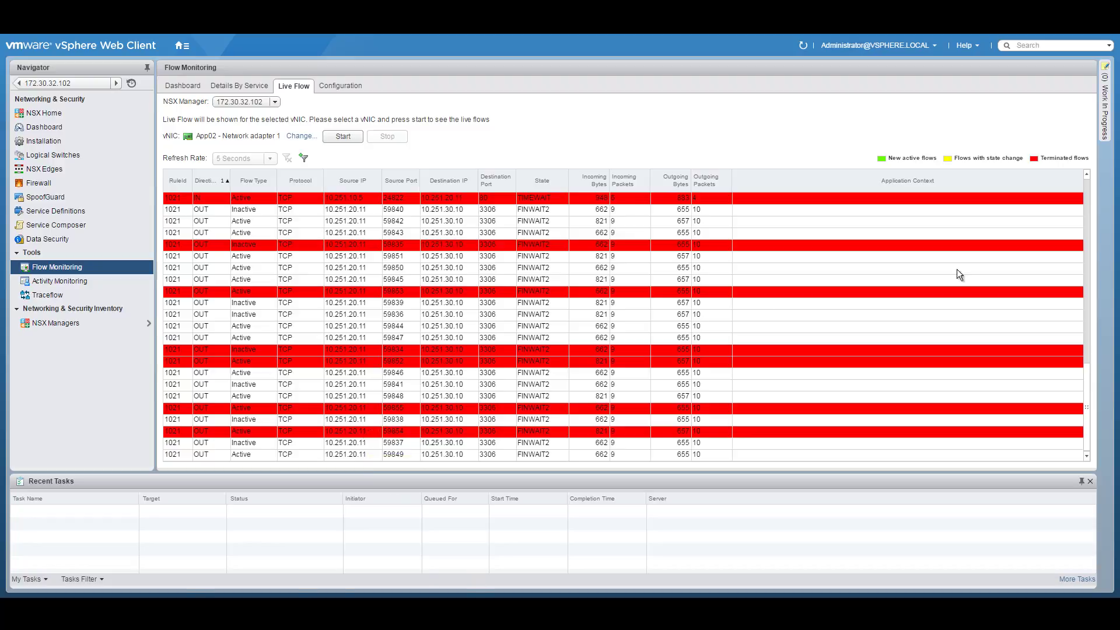
# - Add the inbound app flow to the Notepad++ note as "APP-VIP -> APP-Group (APP01 and APP02) -> 80"
pyautogui.click(369, 589)
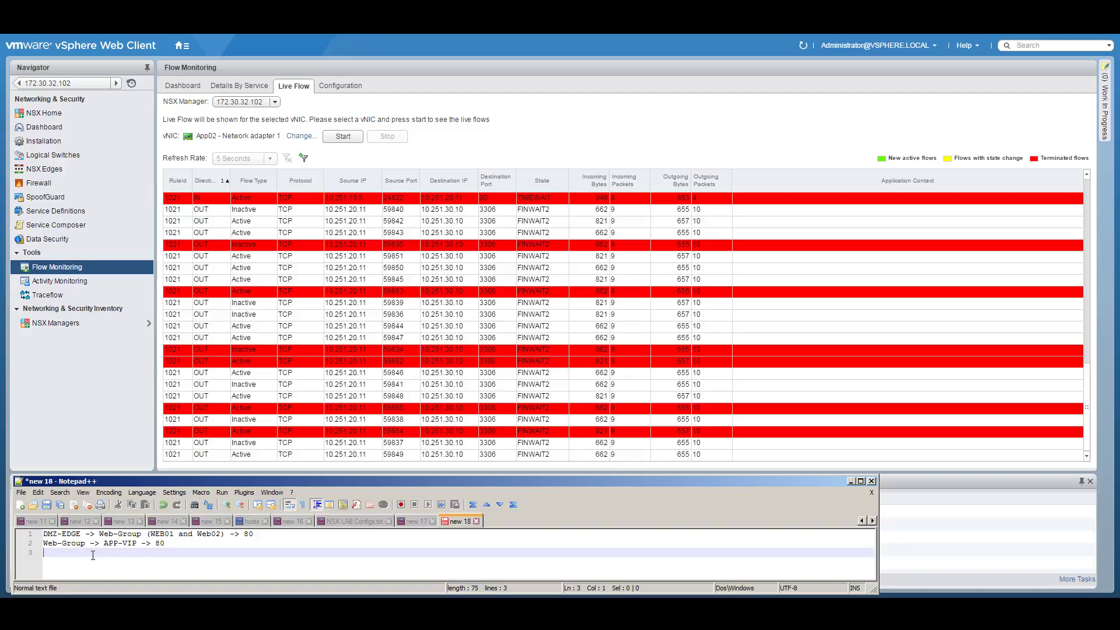
pyautogui.write('APP-VIP -> APP-Gro')
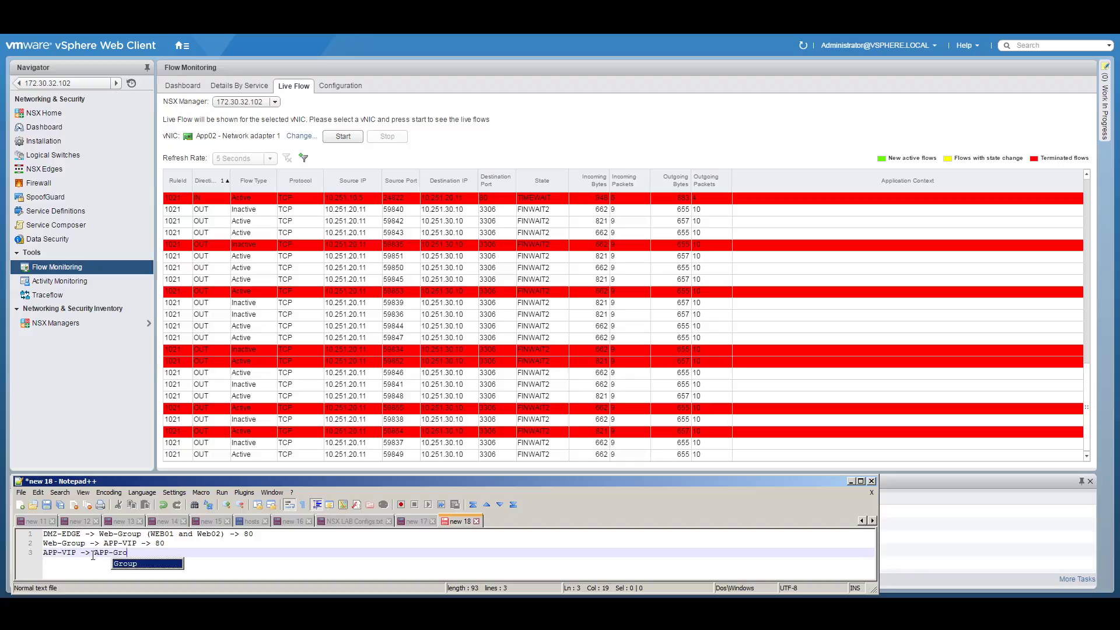
pyautogui.write('up (APP01 and APP')
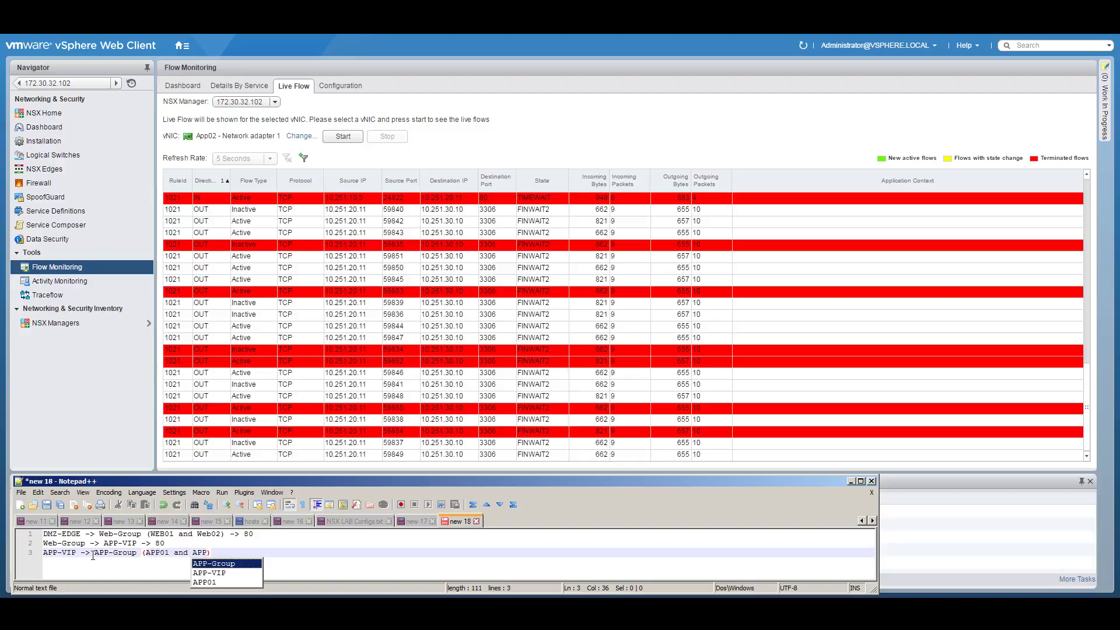
pyautogui.write('02) -> 80')
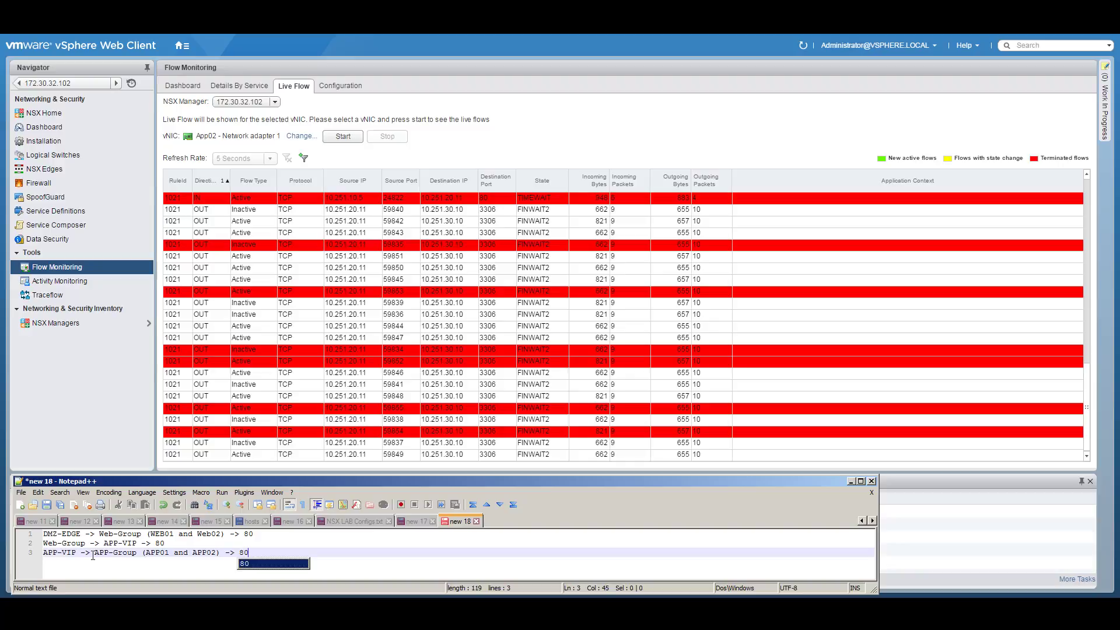
pyautogui.press('Return')
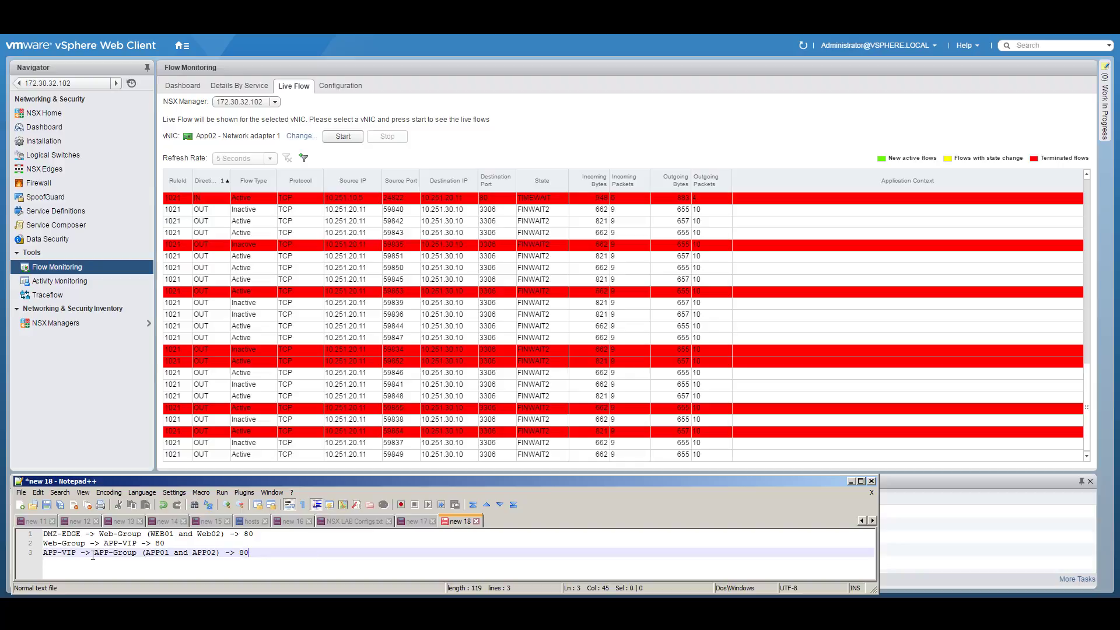
pyautogui.press('Return')
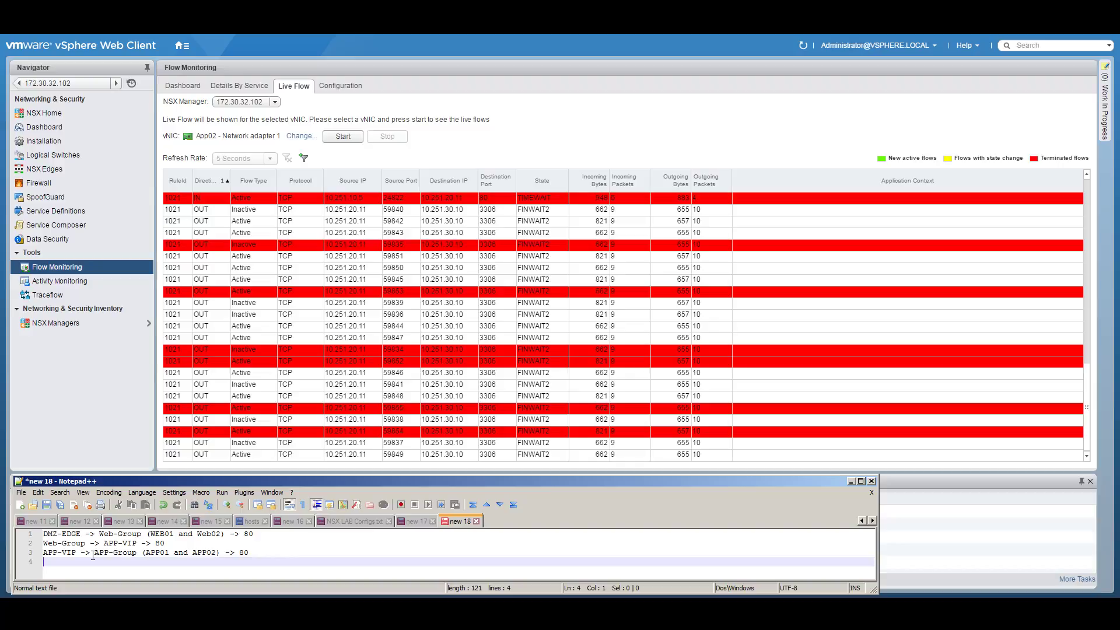
# - Start a new line in the Notepad++ note for the app-to-database flow, reading "APP-group -> DB-Group (DB01)"
pyautogui.write('APP')
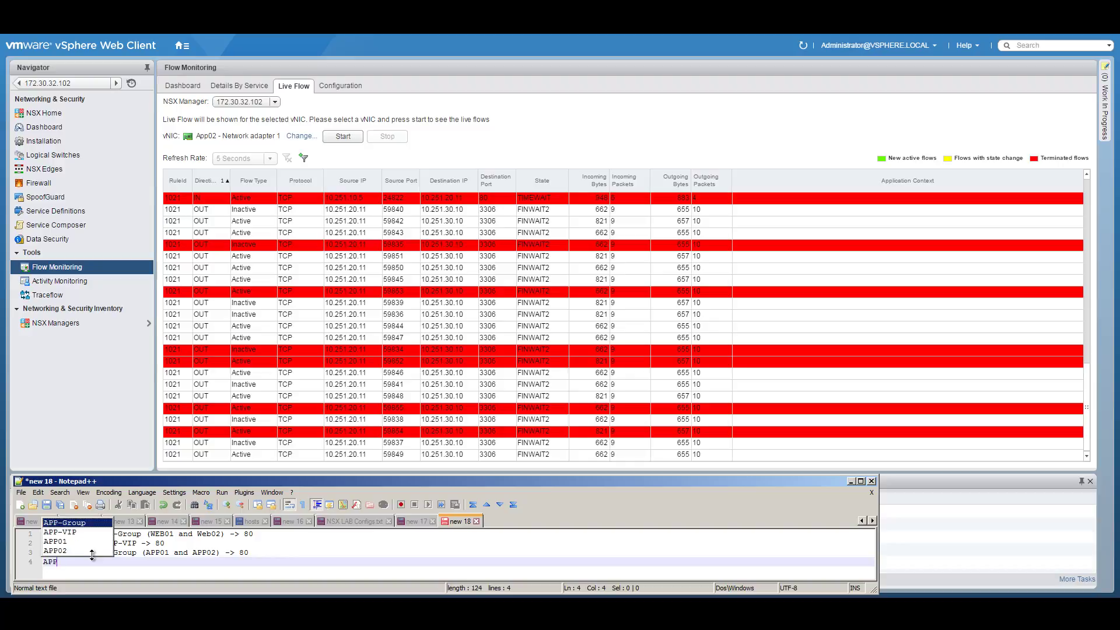
pyautogui.write('-group')
pyautogui.write(' =')
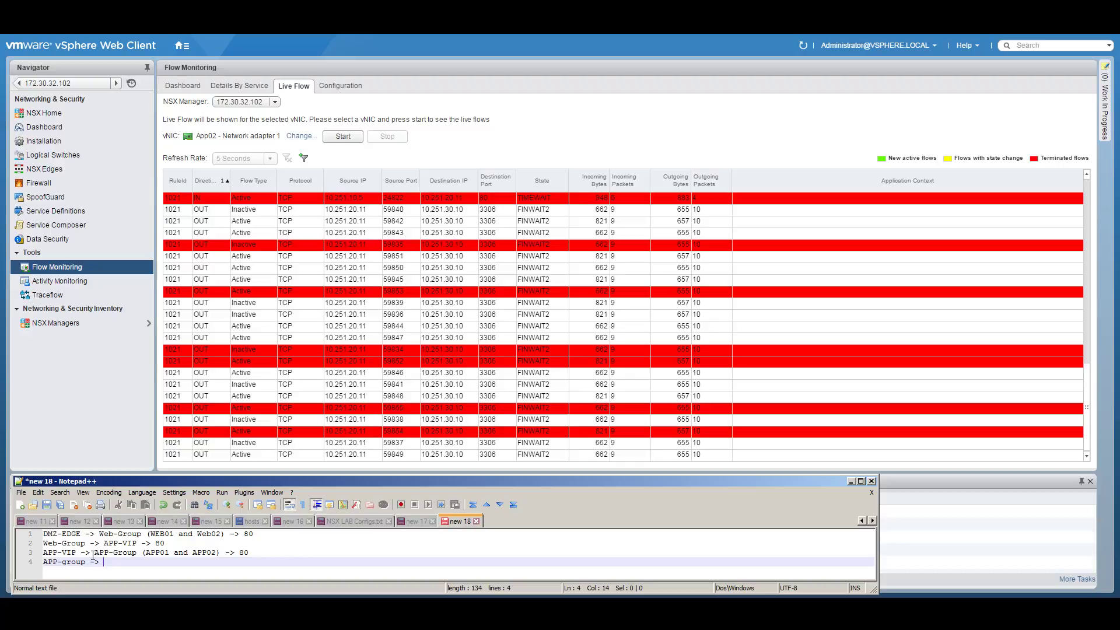
pyautogui.write('DB-Group')
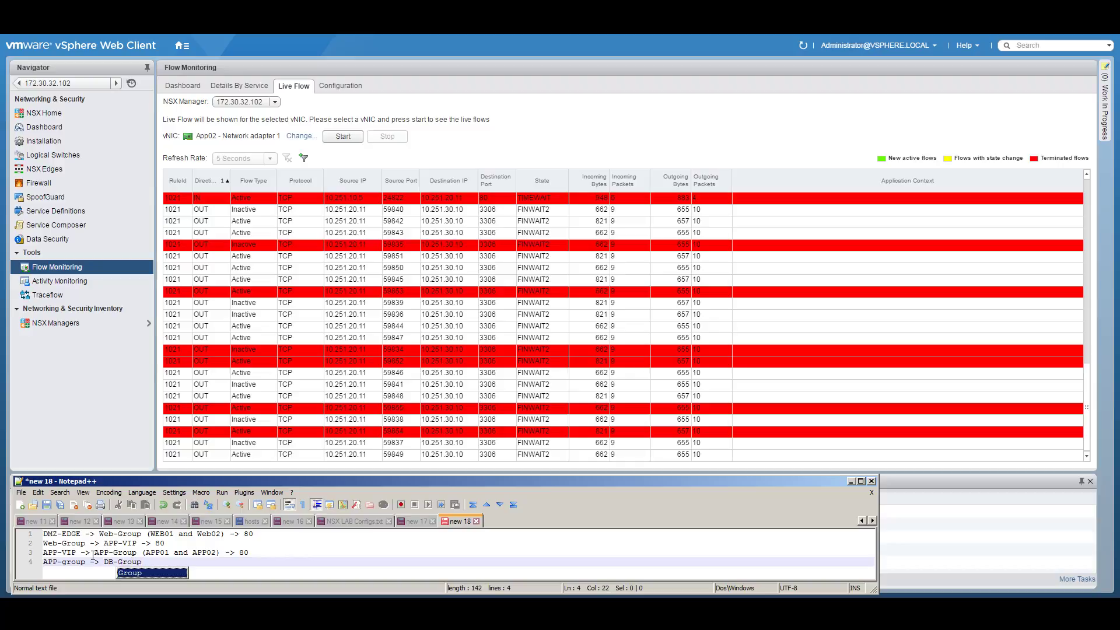
pyautogui.write(' (DB01')
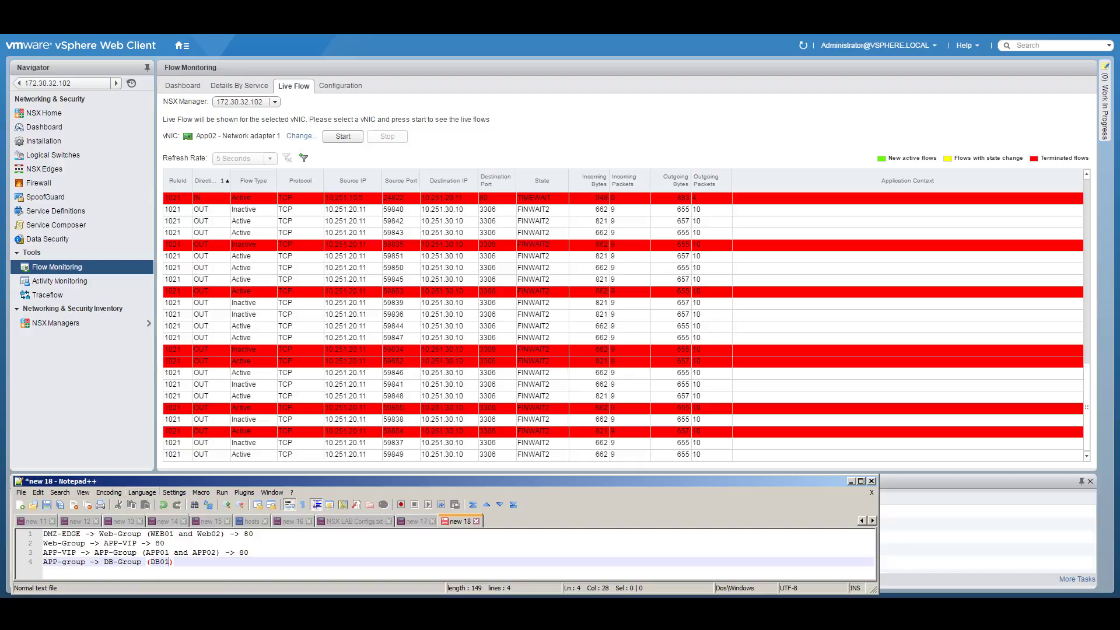
# - Look up DB01 in the network diagram, and complete the note's database flow line with "-> 3306 (mysql)"
pyautogui.click(523, 589)
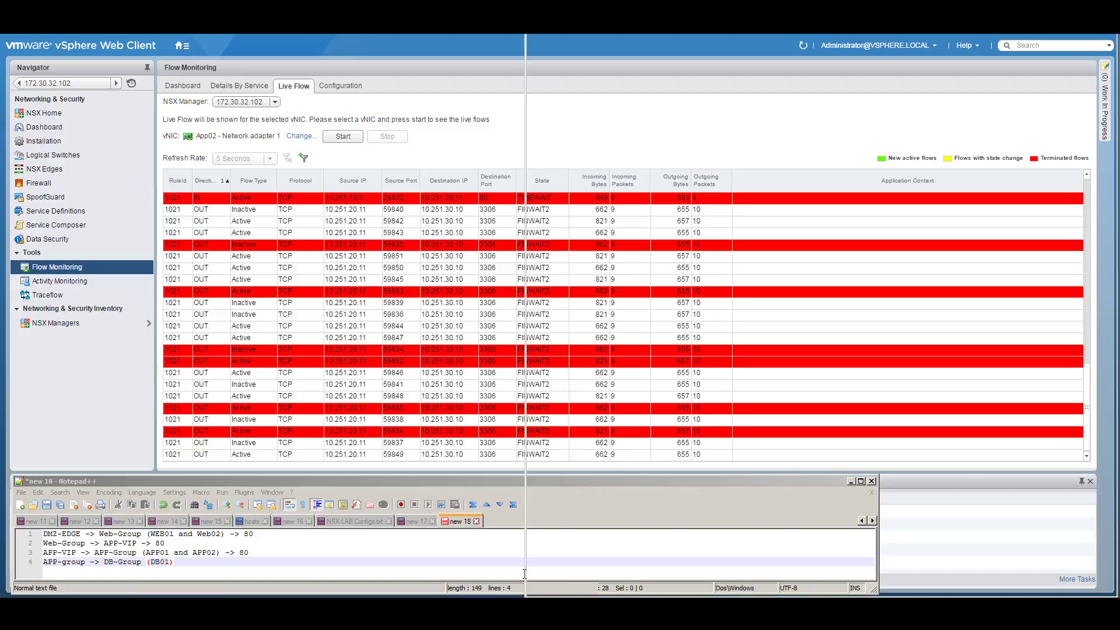
pyautogui.hotkey('alt', 'Tab')
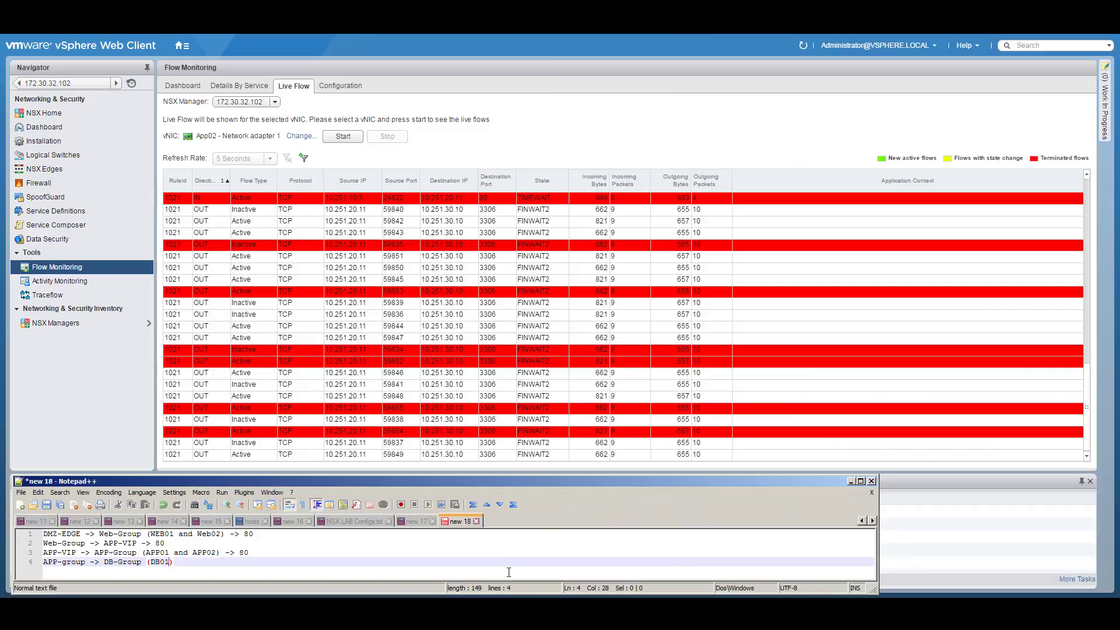
pyautogui.click(512, 593)
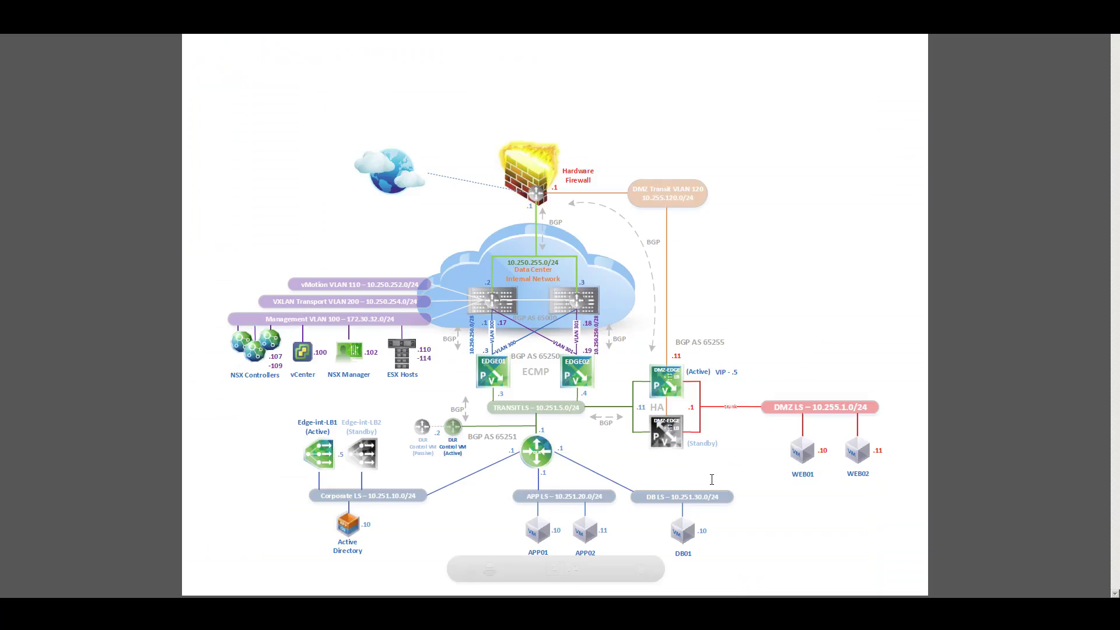
pyautogui.doubleClick(691, 553)
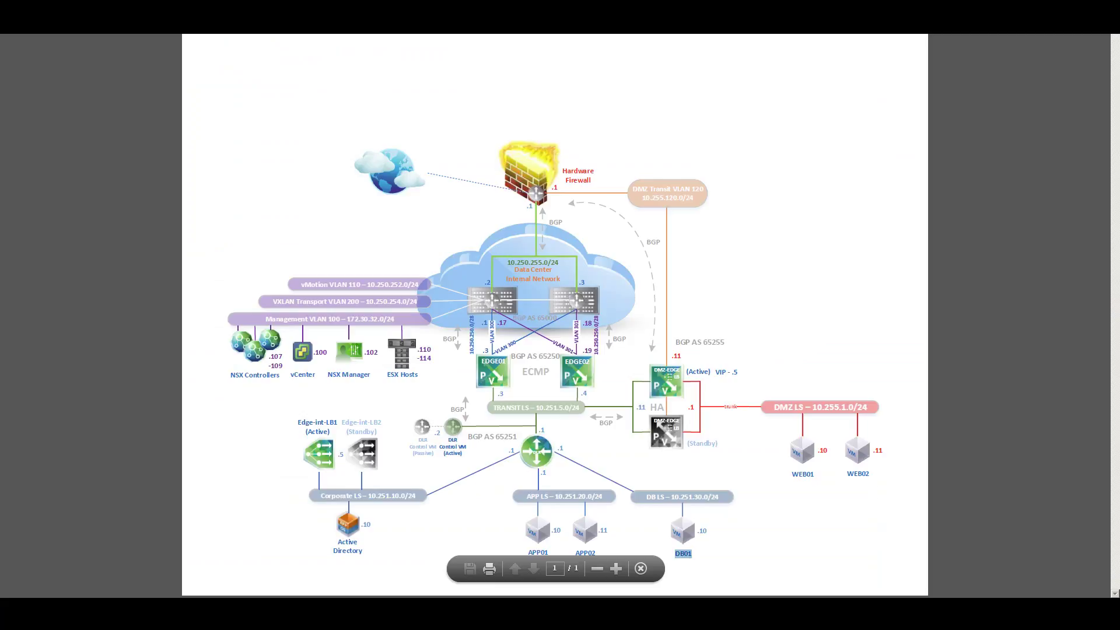
pyautogui.hotkey('alt', 'Tab')
pyautogui.write('-')
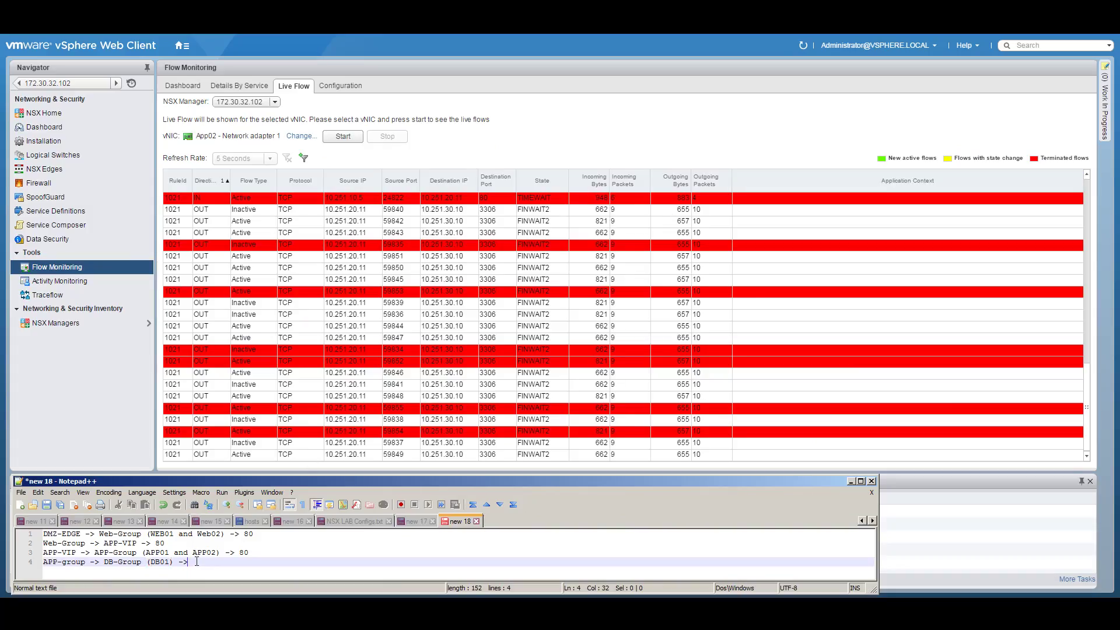
pyautogui.write('> 3306 (mysql')
# - Change the monitored vNIC to DB01 - Network adapter 1 and start its live flow capture
pyautogui.click(298, 140)
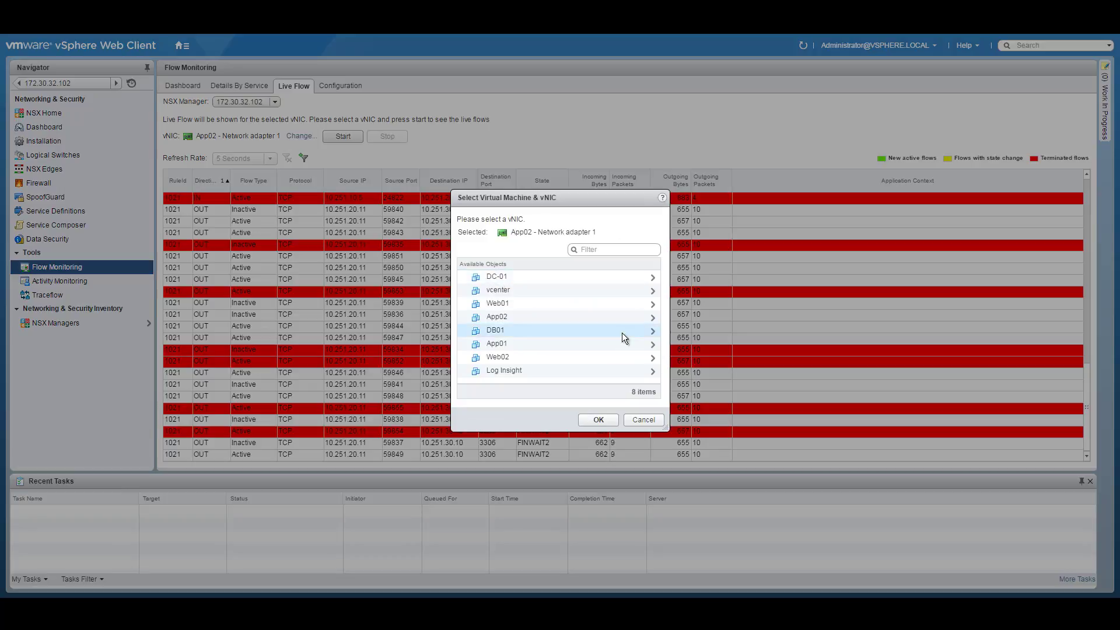
pyautogui.click(500, 330)
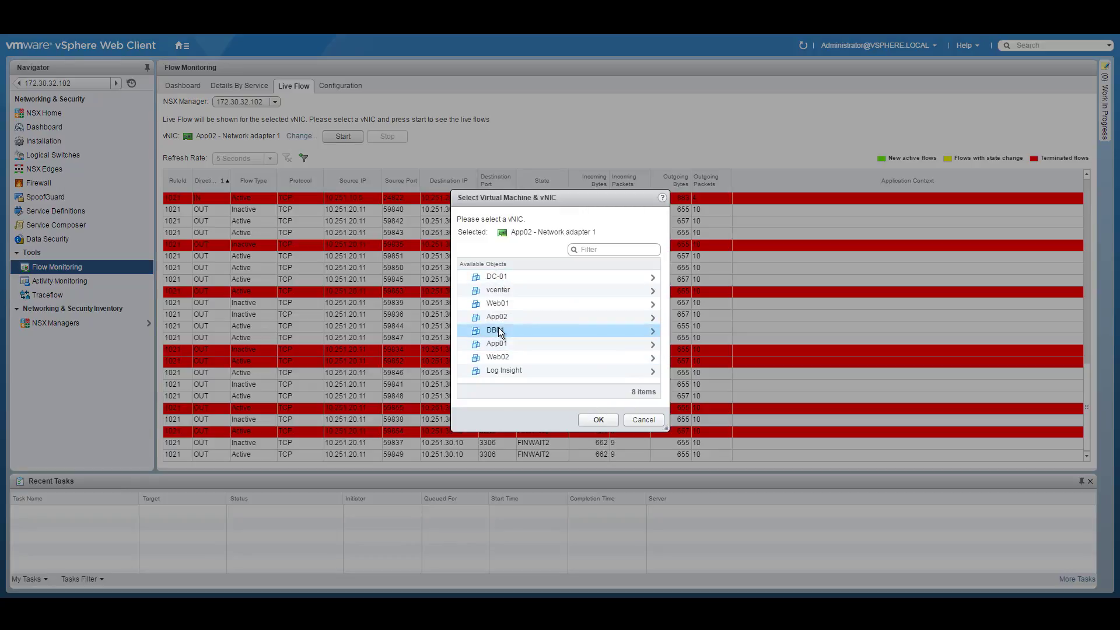
pyautogui.doubleClick(557, 330)
pyautogui.click(515, 278)
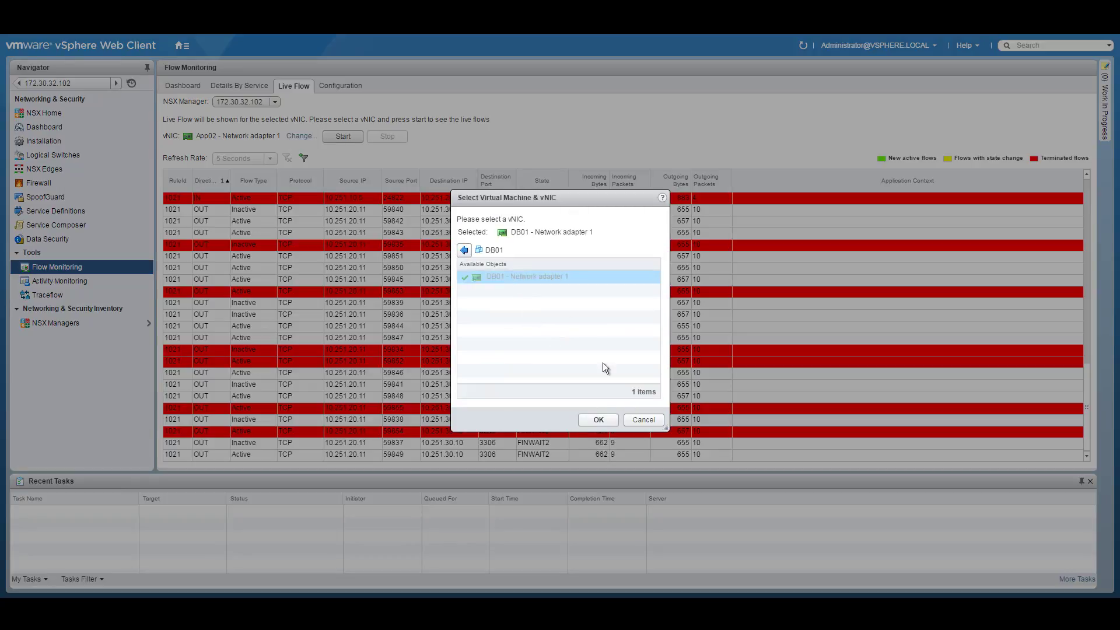
pyautogui.click(597, 419)
pyautogui.click(341, 139)
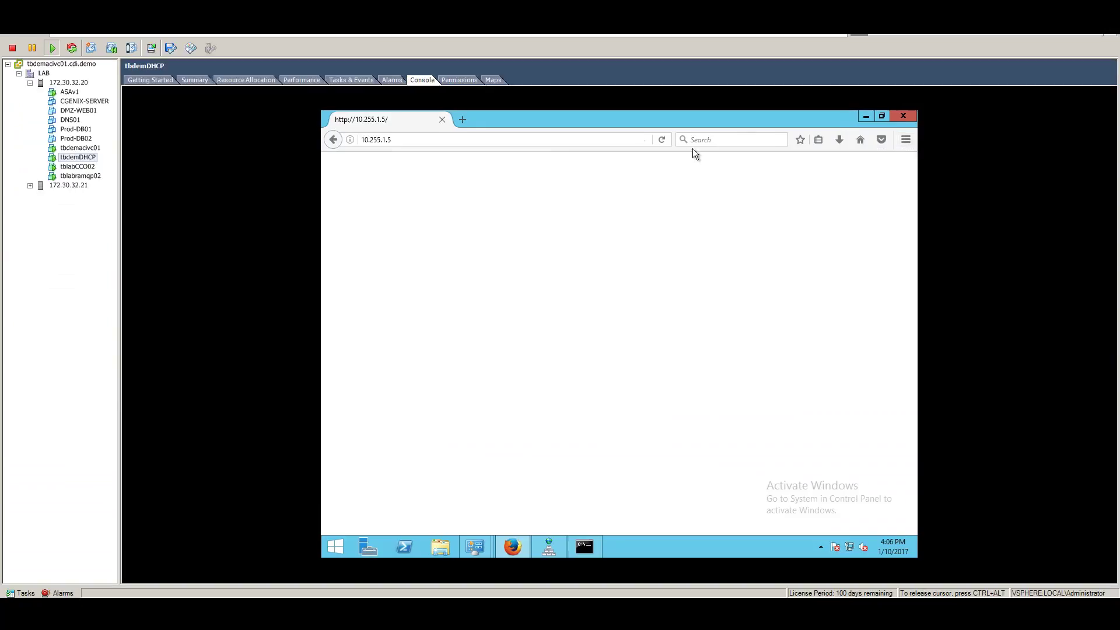
# - Reload the 3 Tier app page several times in the tbdemDHCP console to generate traffic for DB01
pyautogui.click(662, 141)
pyautogui.click(663, 141)
pyautogui.click(663, 141)
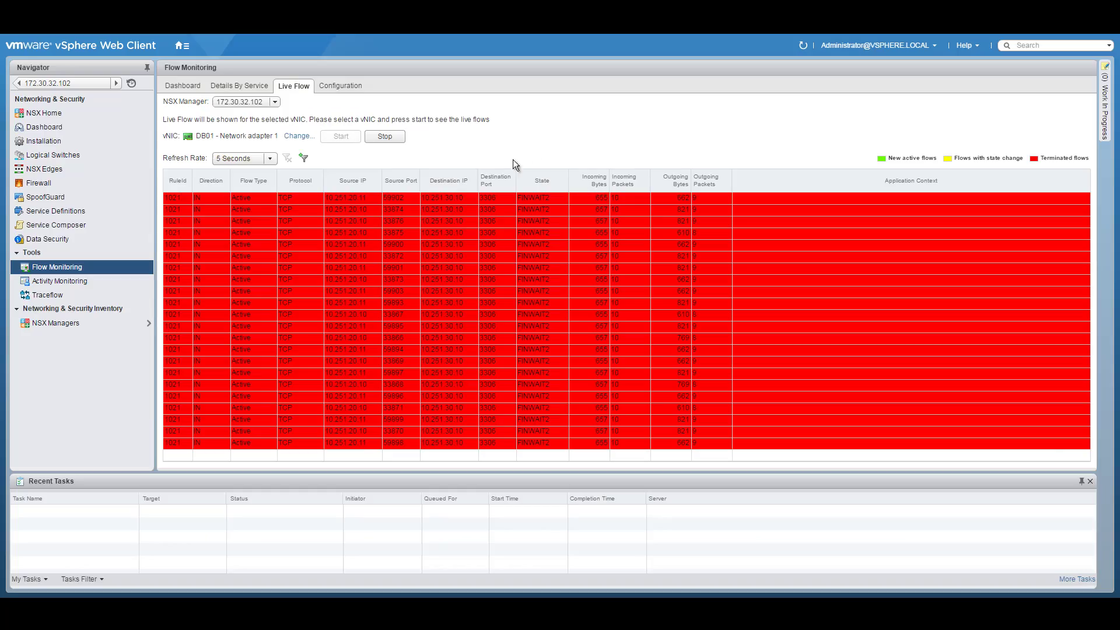
# - Stop the DB01 live flow capture and compare its flows with the APP-group to DB-Group line in the note
pyautogui.click(384, 137)
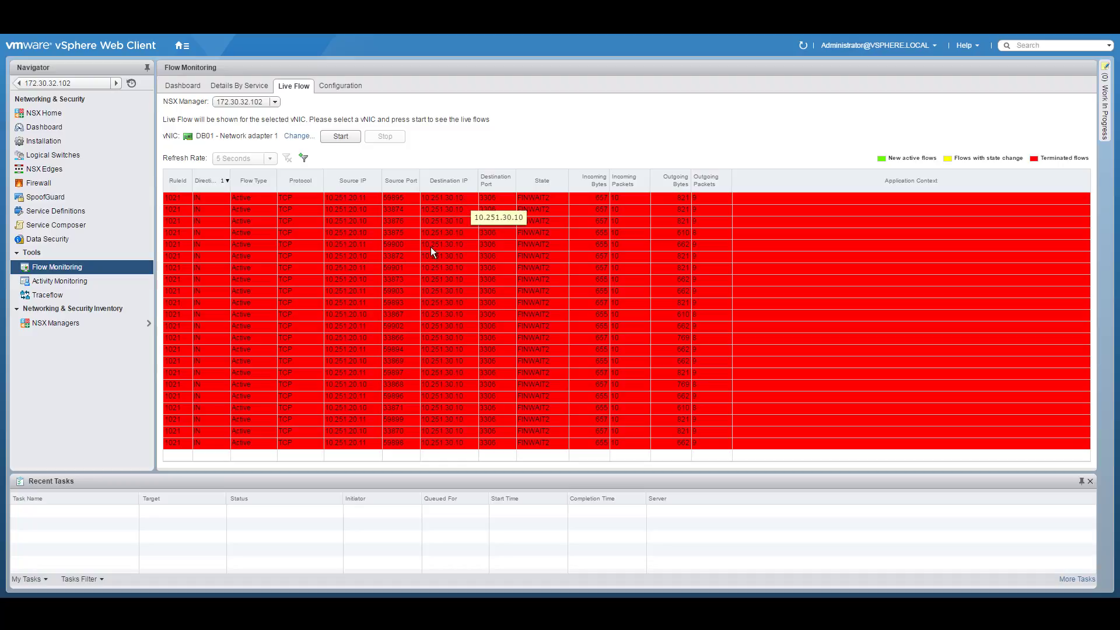
pyautogui.hotkey('alt', 'Tab')
pyautogui.moveTo(258, 561); pyautogui.dragTo(37, 565)
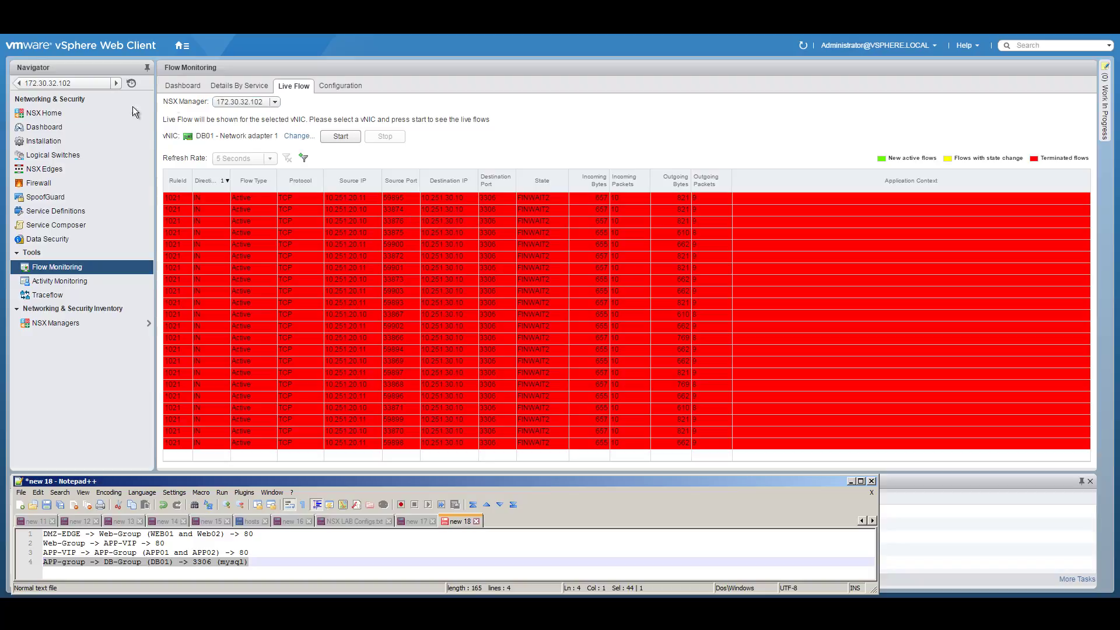
# - Open the NSX distributed firewall configuration and set the action of the Default Rule in Default Section Layer3 to Block
pyautogui.click(38, 183)
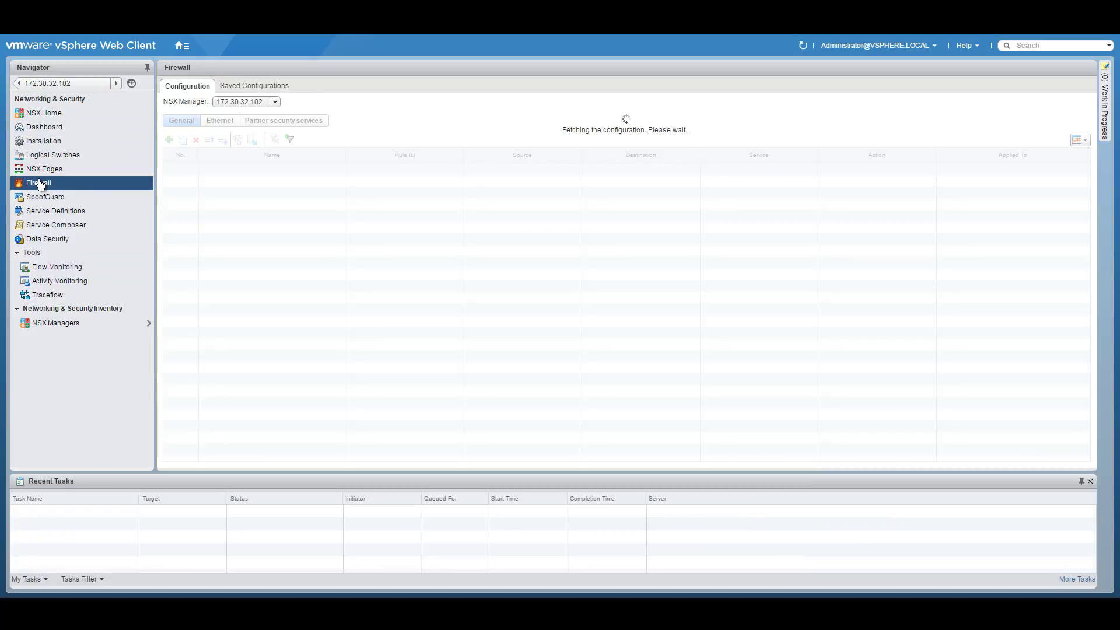
pyautogui.click(168, 196)
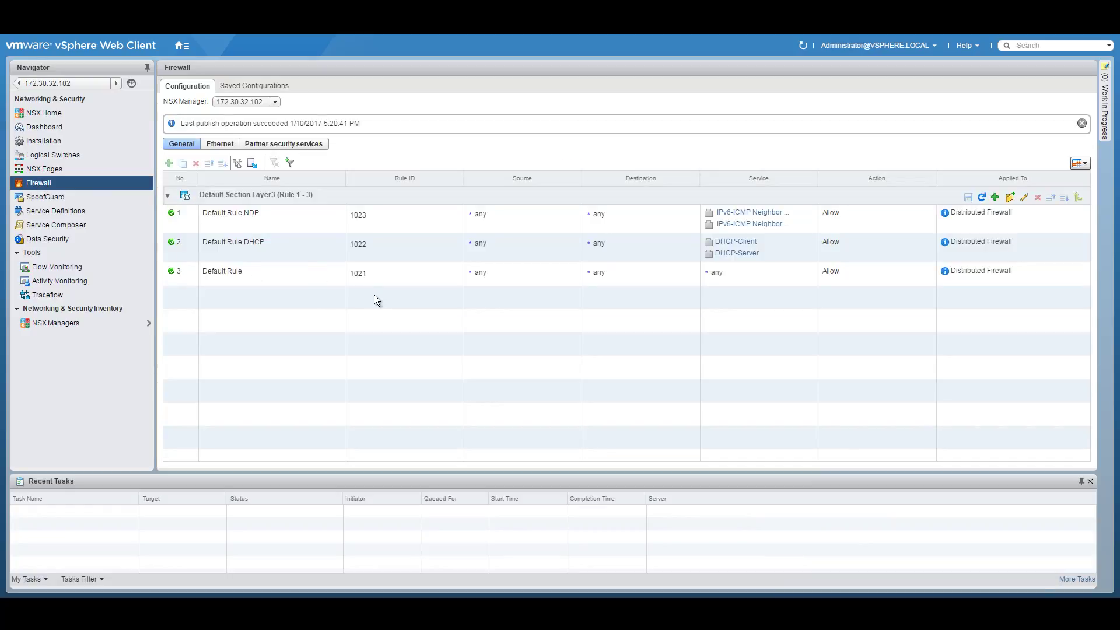
pyautogui.click(931, 274)
pyautogui.click(930, 270)
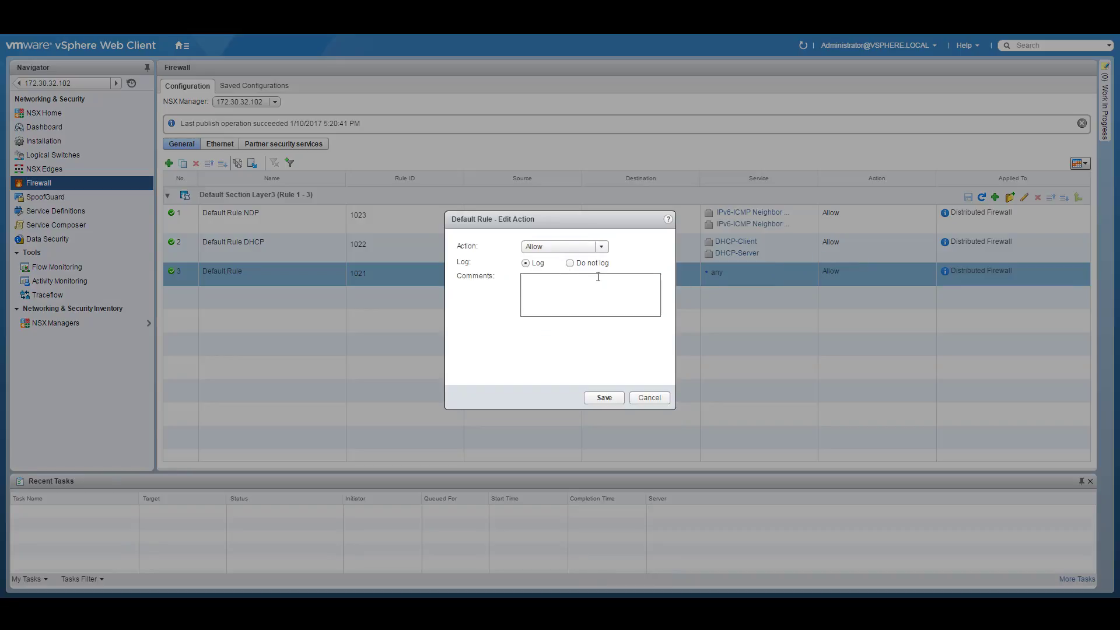
pyautogui.click(582, 249)
pyautogui.click(533, 273)
pyautogui.click(596, 400)
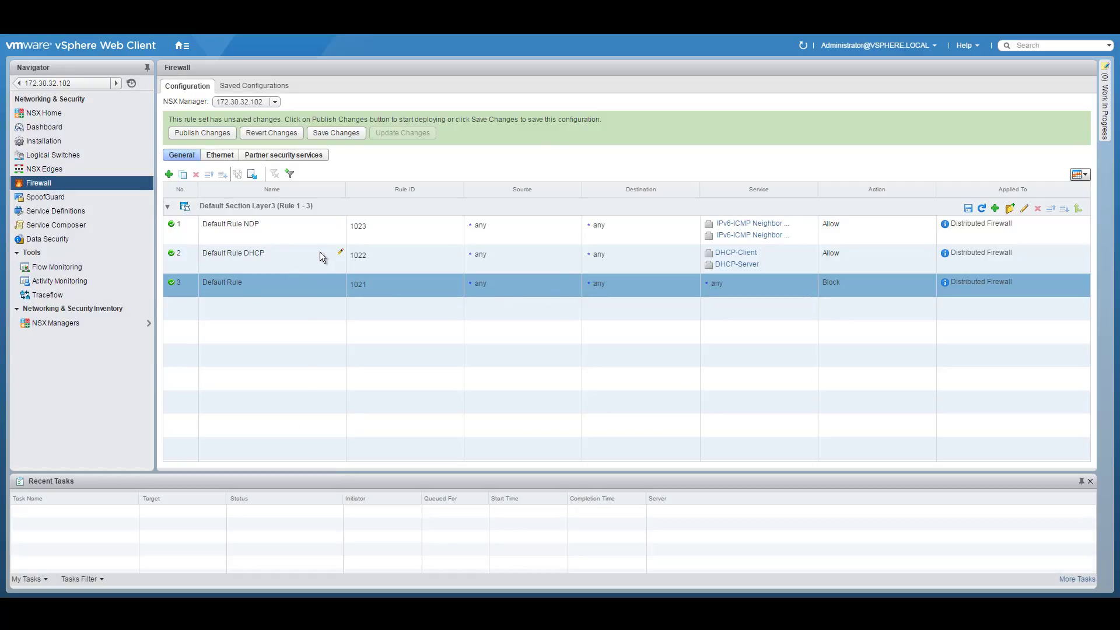
# - Publish the firewall change and reload the 3 Tier app page in the tbdemDHCP console to test access
pyautogui.click(204, 135)
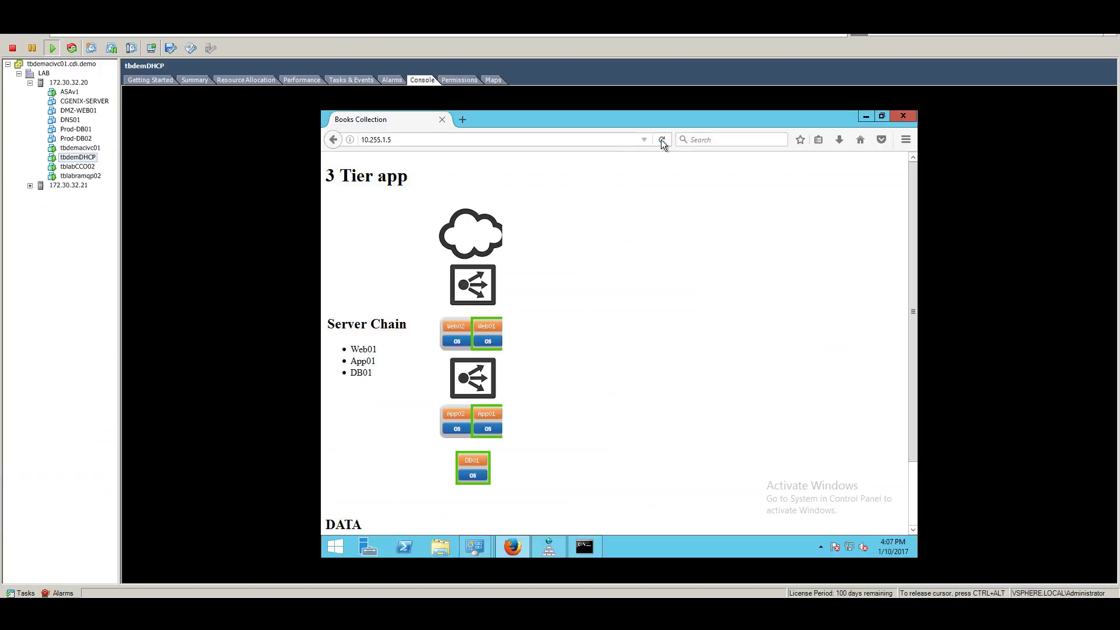
pyautogui.click(662, 141)
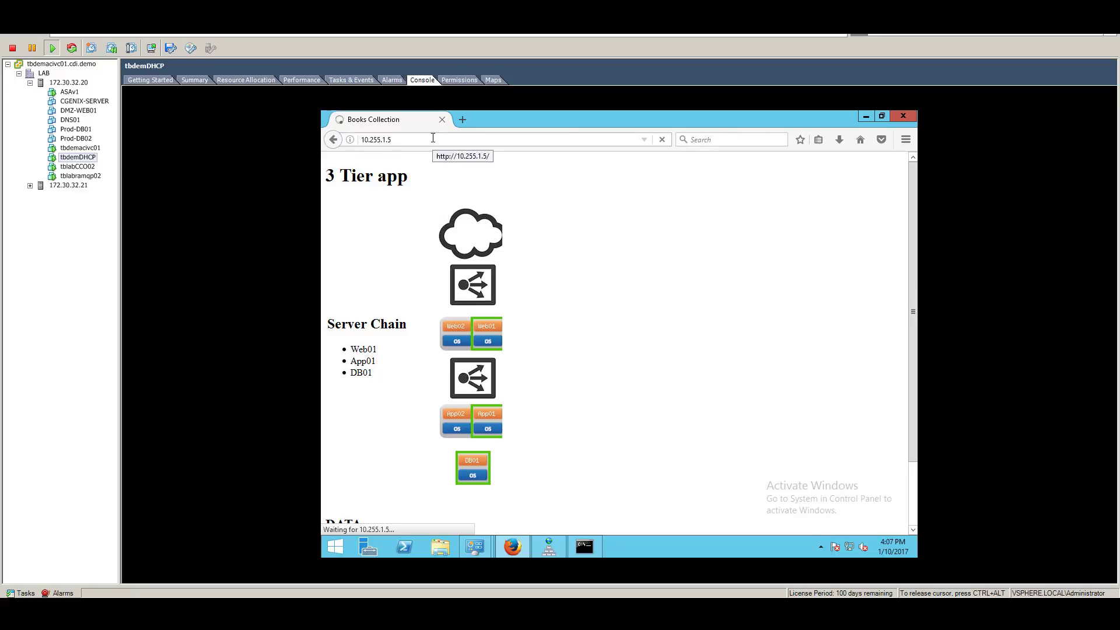
pyautogui.click(662, 140)
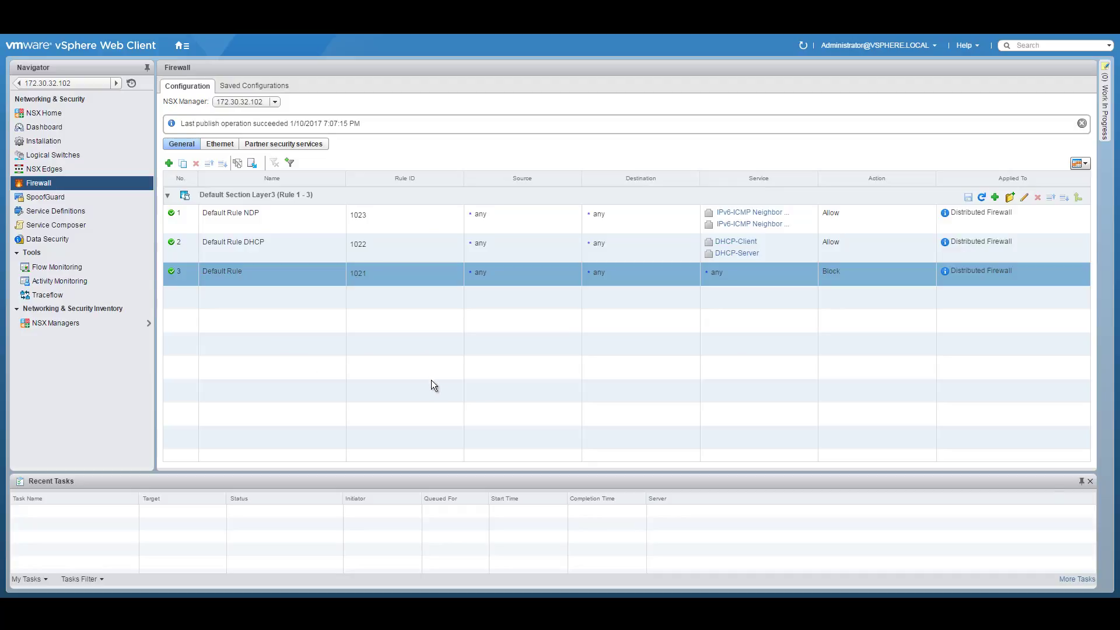
# - Add a firewall rule as the first rule of Default Section Layer3 and name it "DMZ-Edge to Web-Group"
pyautogui.click(232, 218)
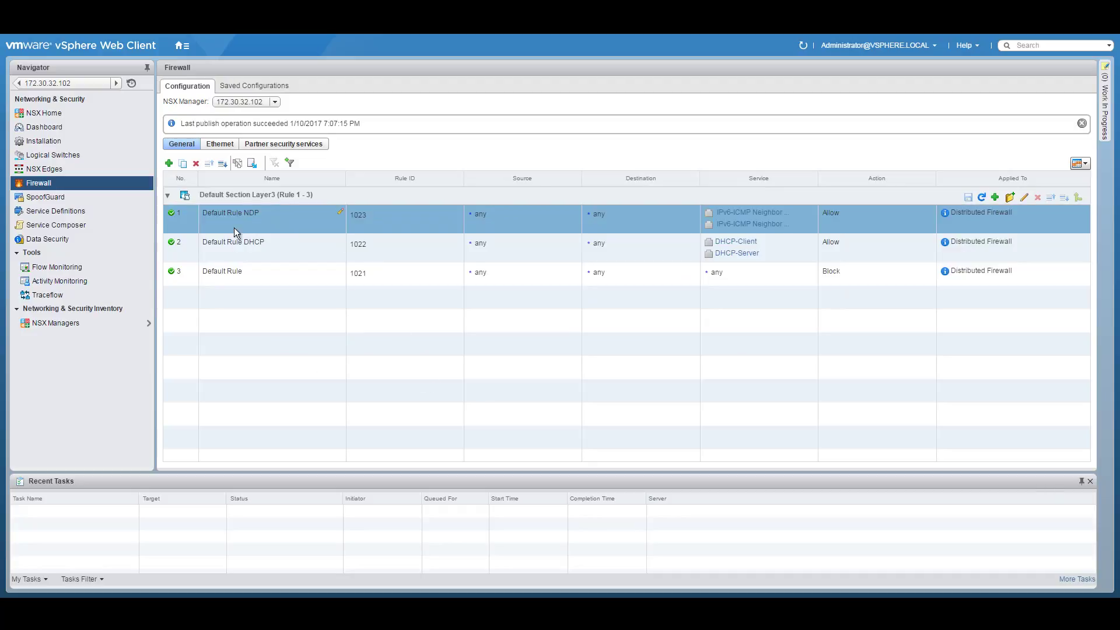
pyautogui.click(169, 164)
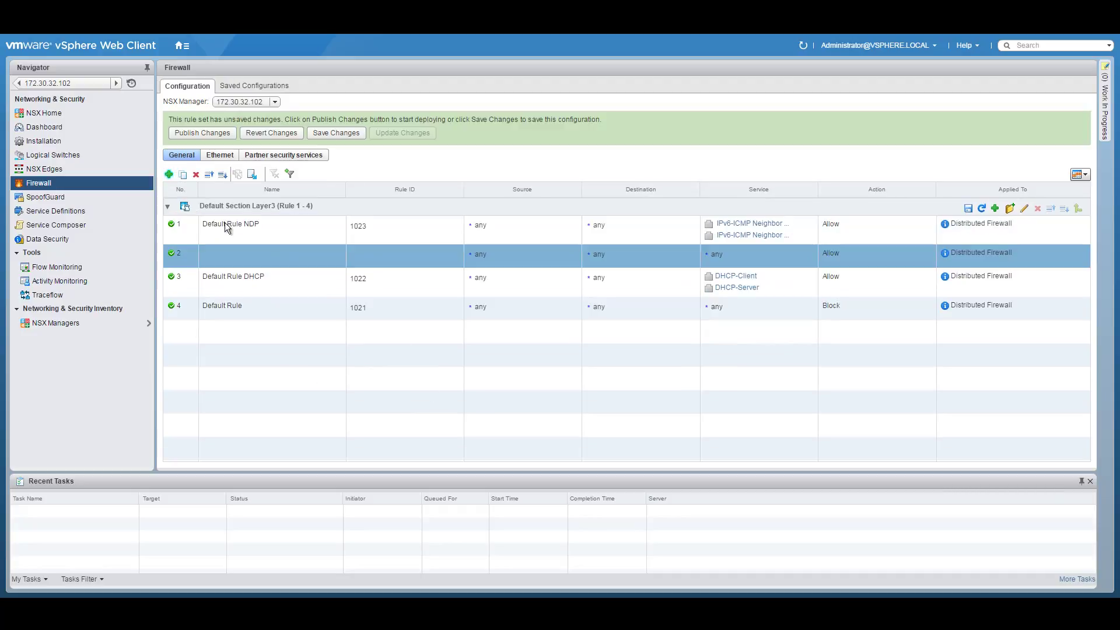
pyautogui.click(210, 174)
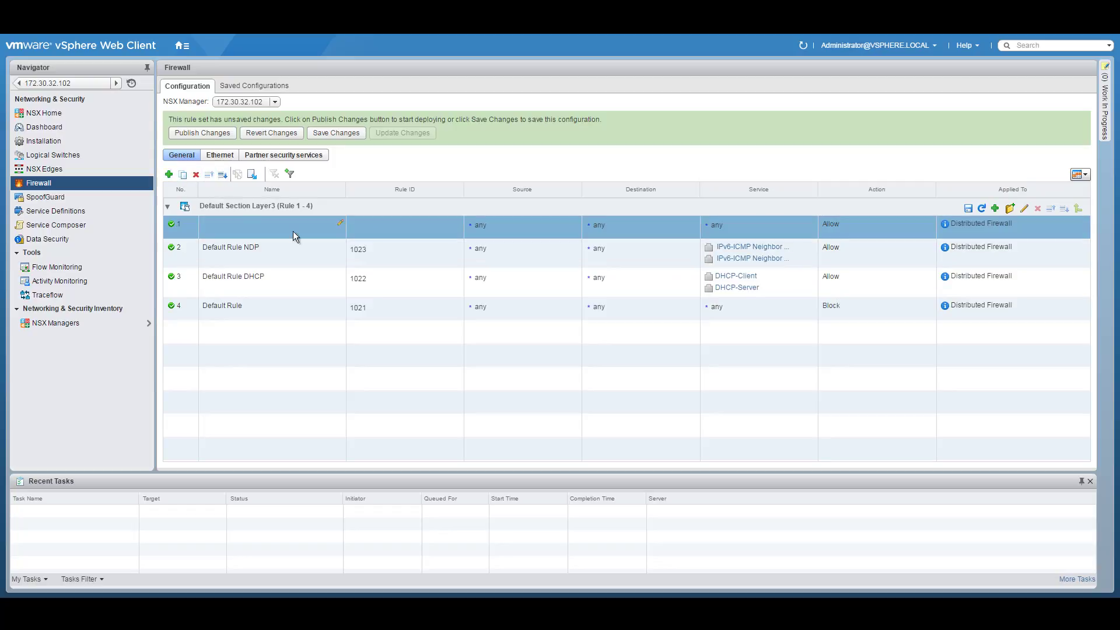
pyautogui.click(339, 224)
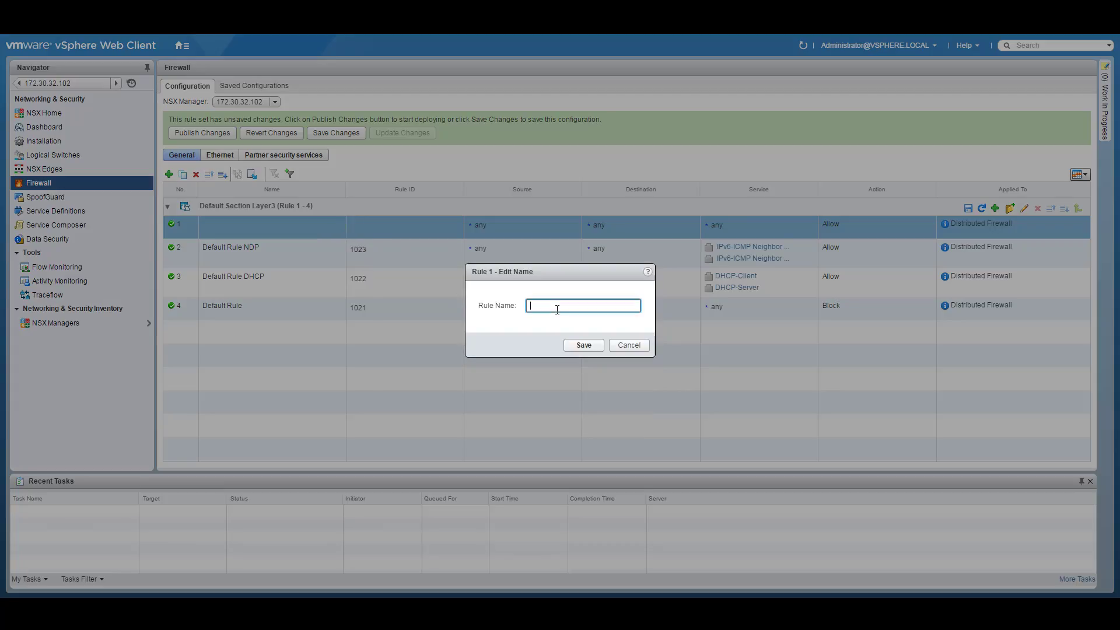
pyautogui.write('DMZ-Edge to Web-Group')
pyautogui.click(585, 344)
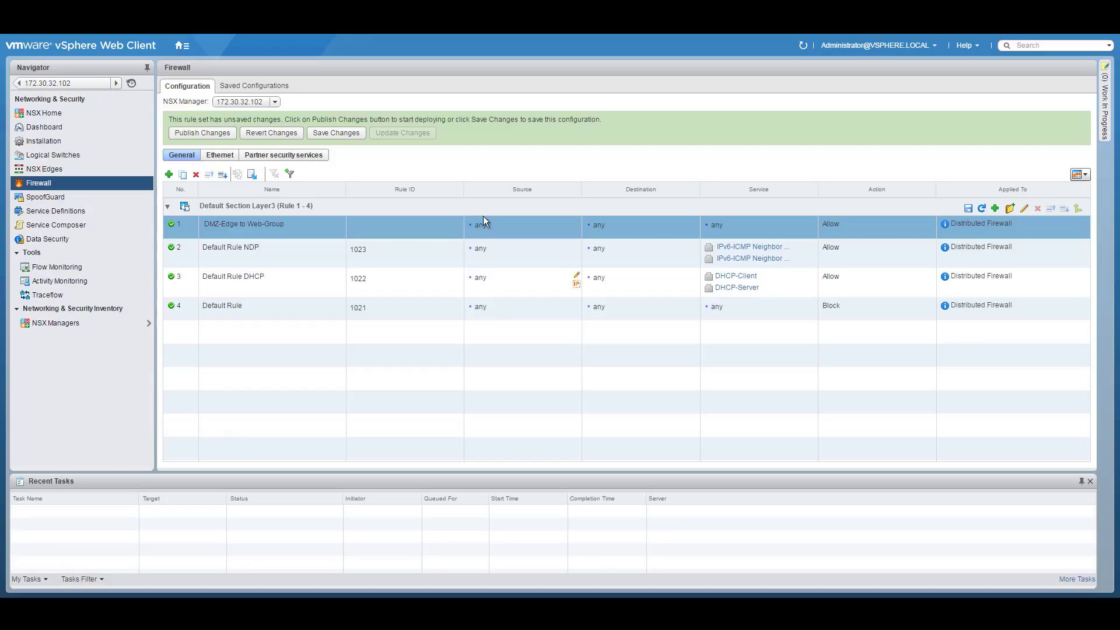
# - Set the DMZ-Edge to Web-Group rule's source to a new IP set named DMZ-Edge with address 10.255.1.1
pyautogui.click(577, 224)
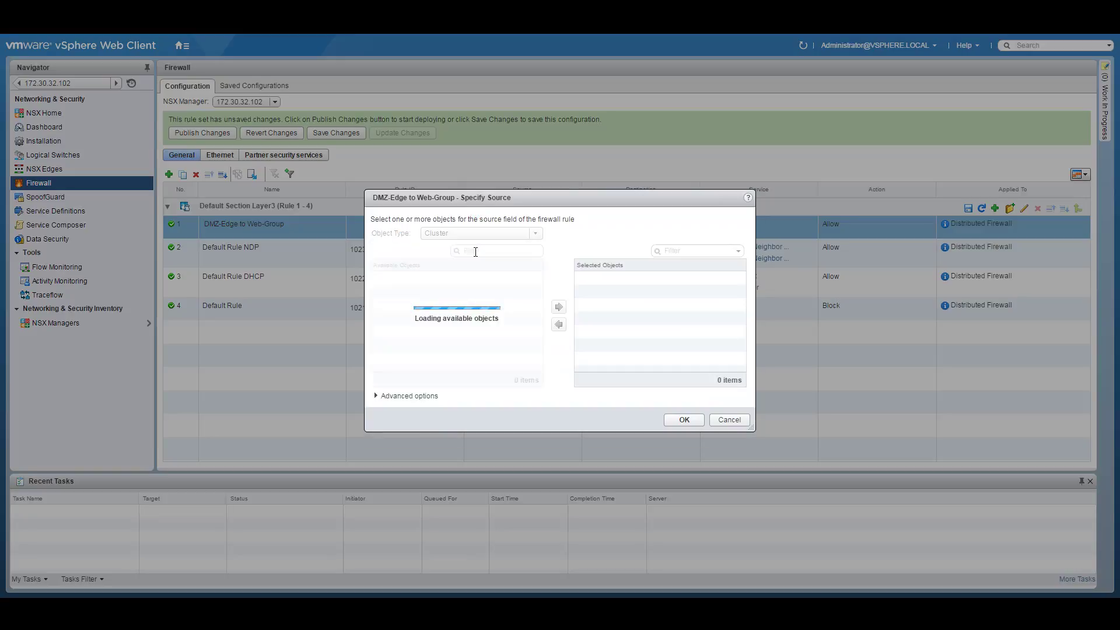
pyautogui.click(536, 232)
pyautogui.click(466, 284)
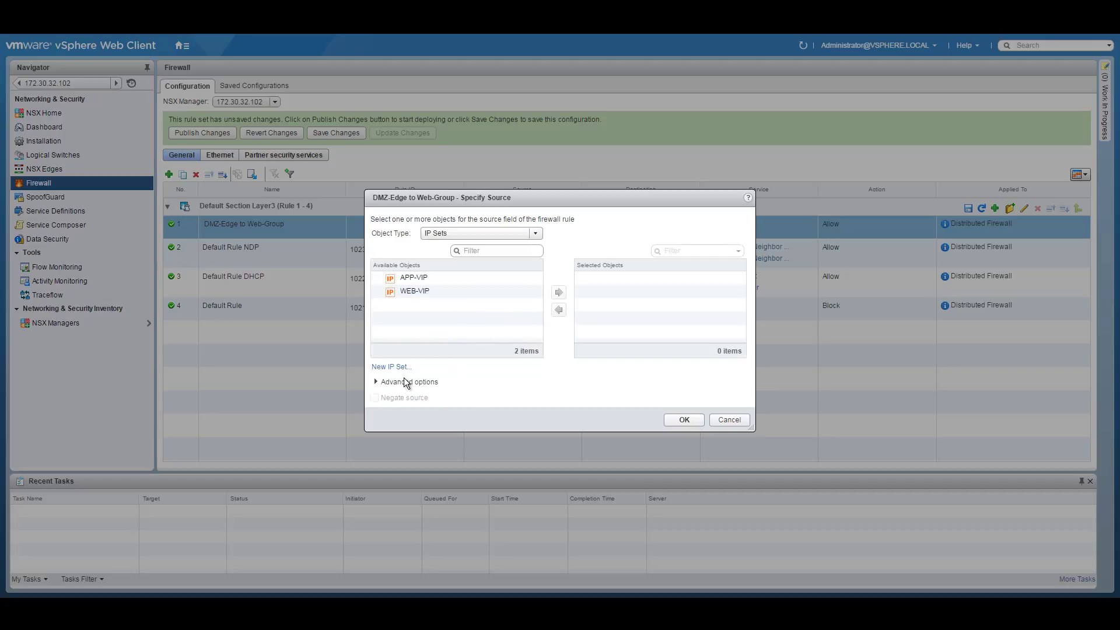
pyautogui.click(391, 367)
pyautogui.click(543, 258)
pyautogui.write('DMZ-Edge')
pyautogui.click(530, 312)
pyautogui.write('10.255')
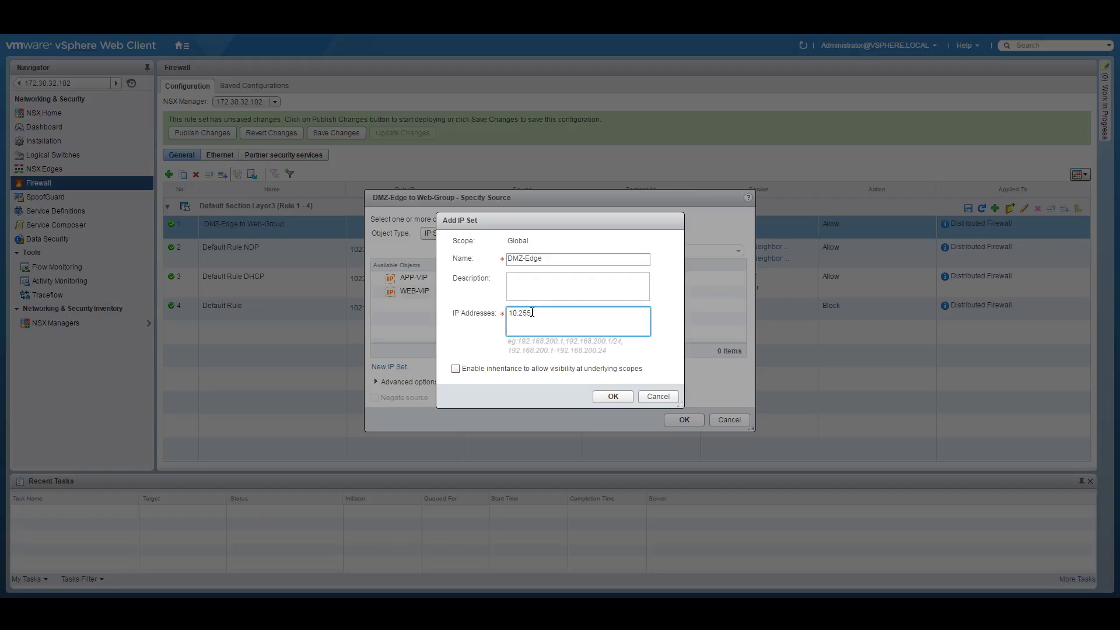
pyautogui.write('.1.1')
pyautogui.click(612, 395)
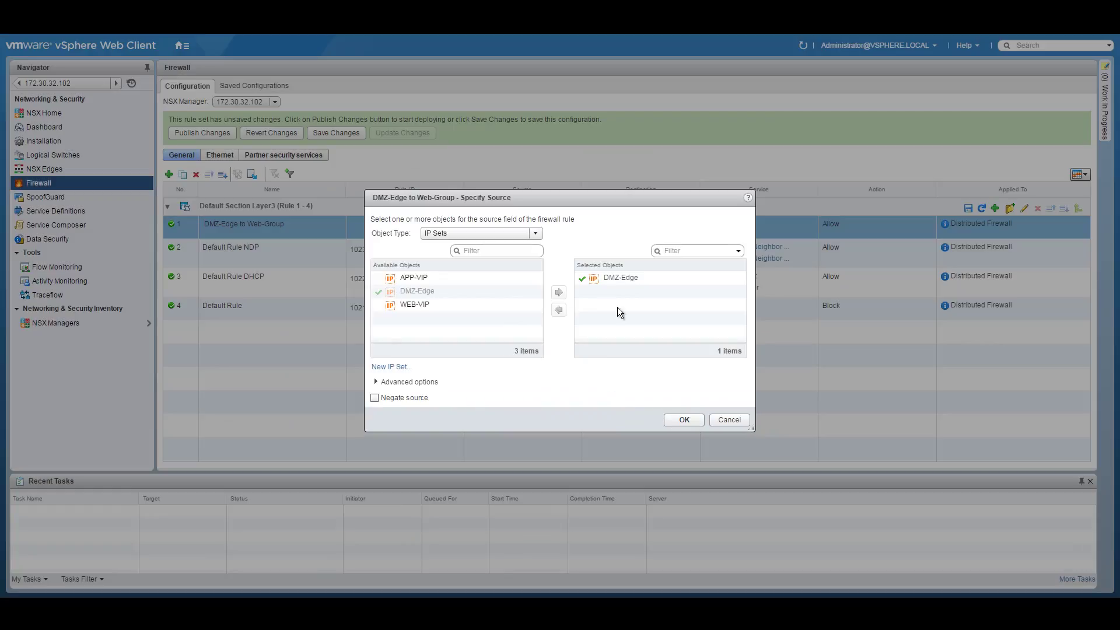
pyautogui.click(684, 420)
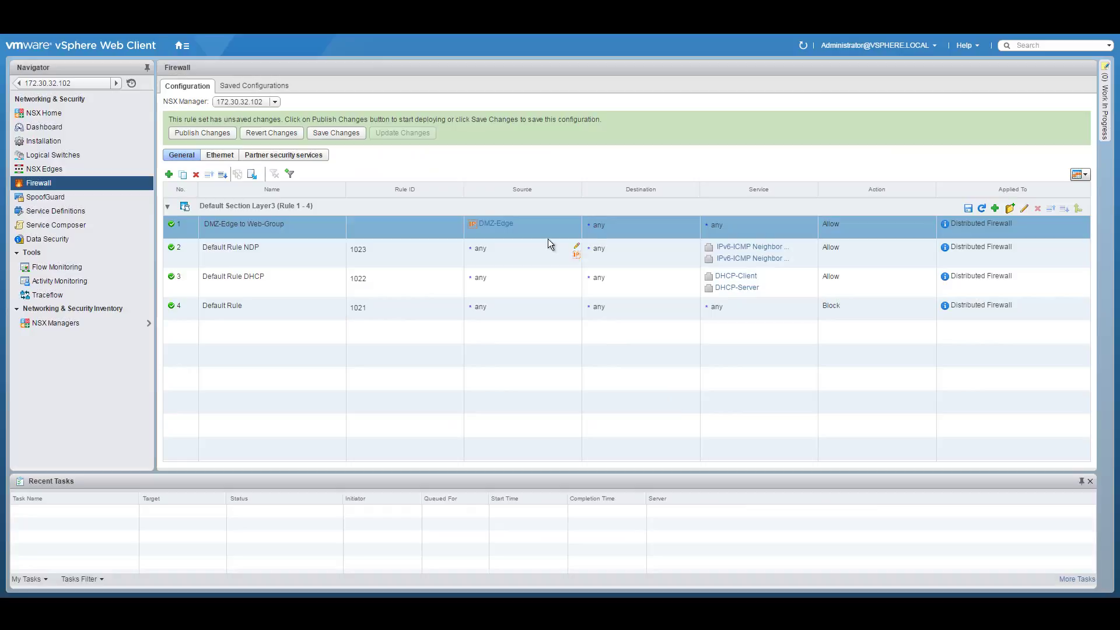
# - Start a new security group named WEB for the destination of the DMZ-Edge to Web-Group rule
pyautogui.click(692, 224)
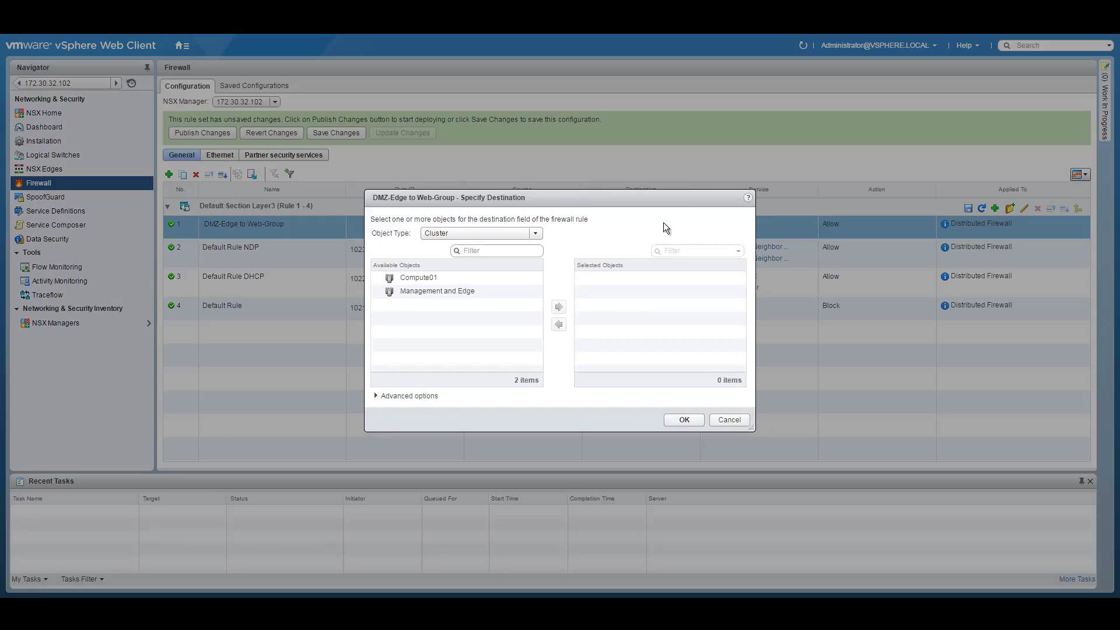
pyautogui.click(535, 234)
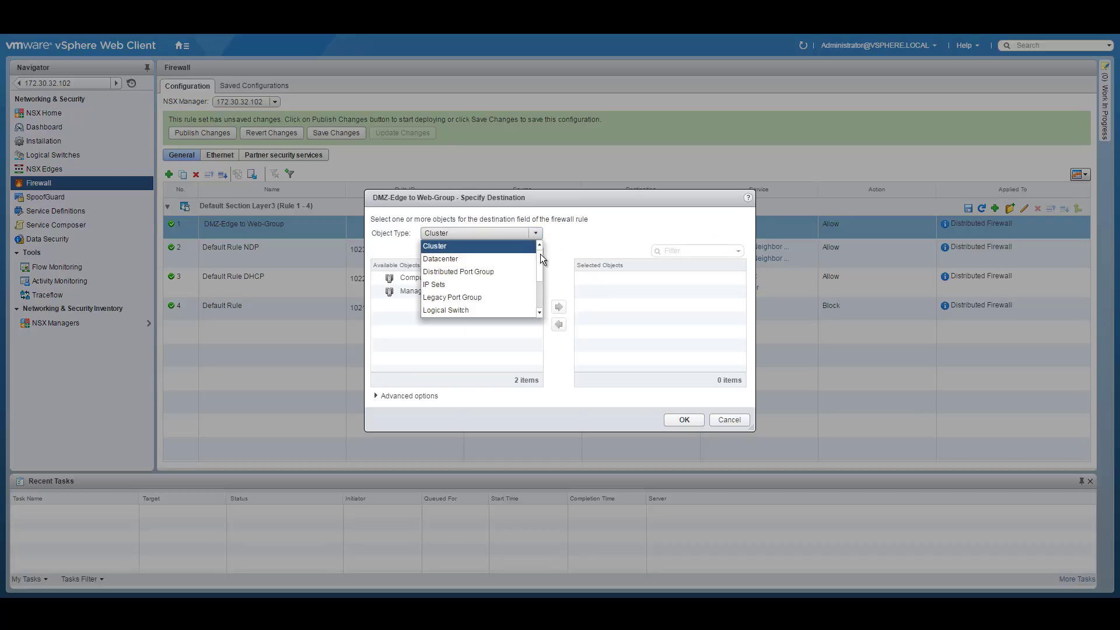
pyautogui.scroll(-3, 531, 274)
pyautogui.click(491, 269)
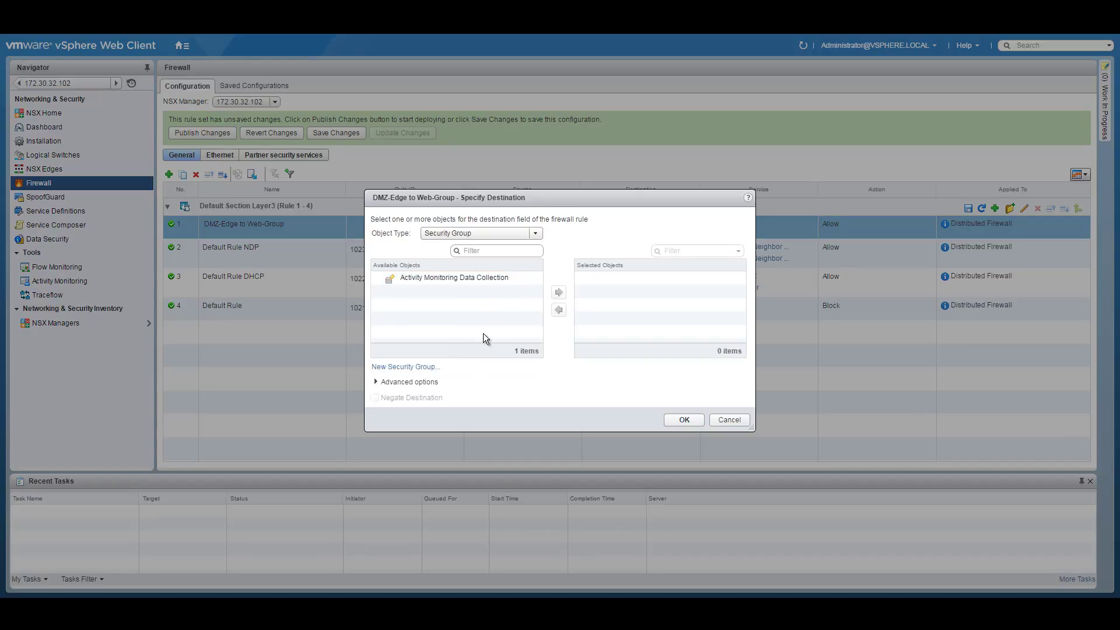
pyautogui.click(414, 368)
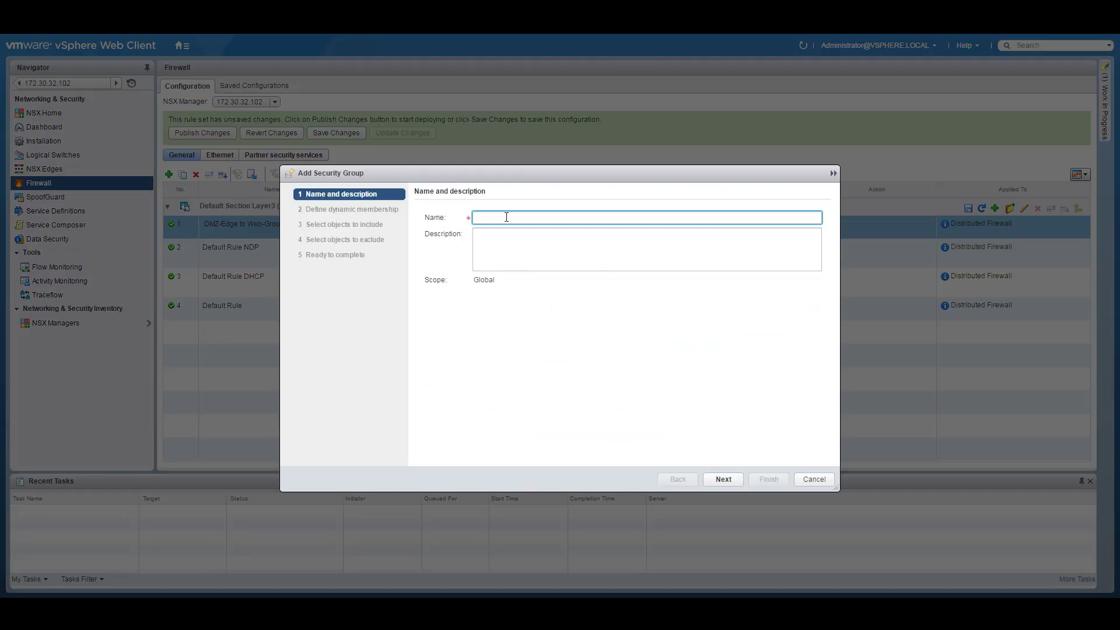
pyautogui.write('WEB')
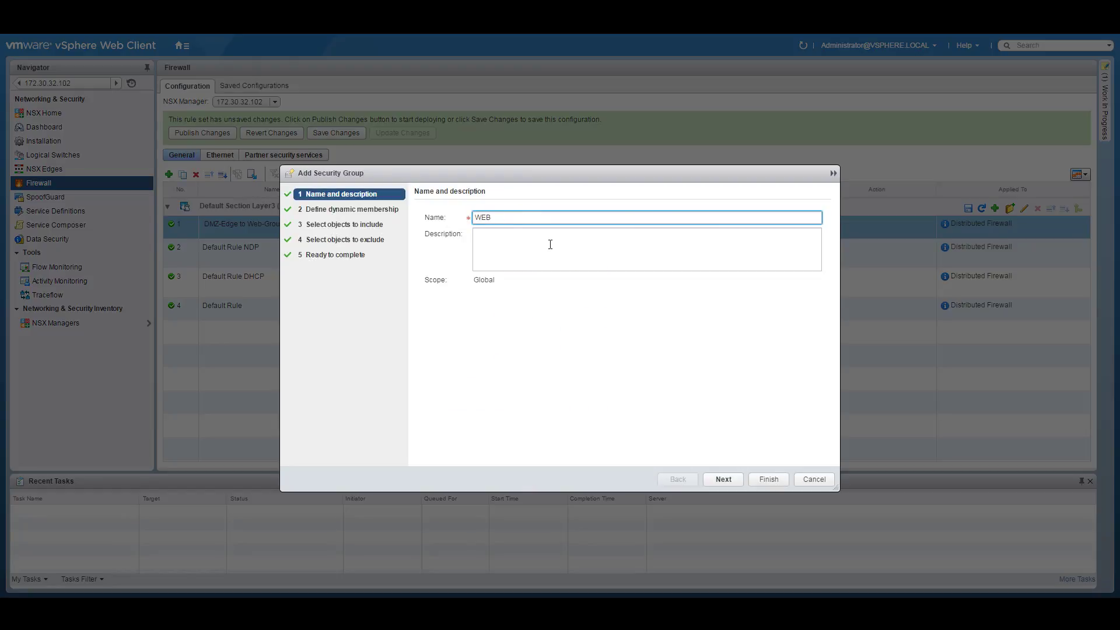
pyautogui.click(723, 479)
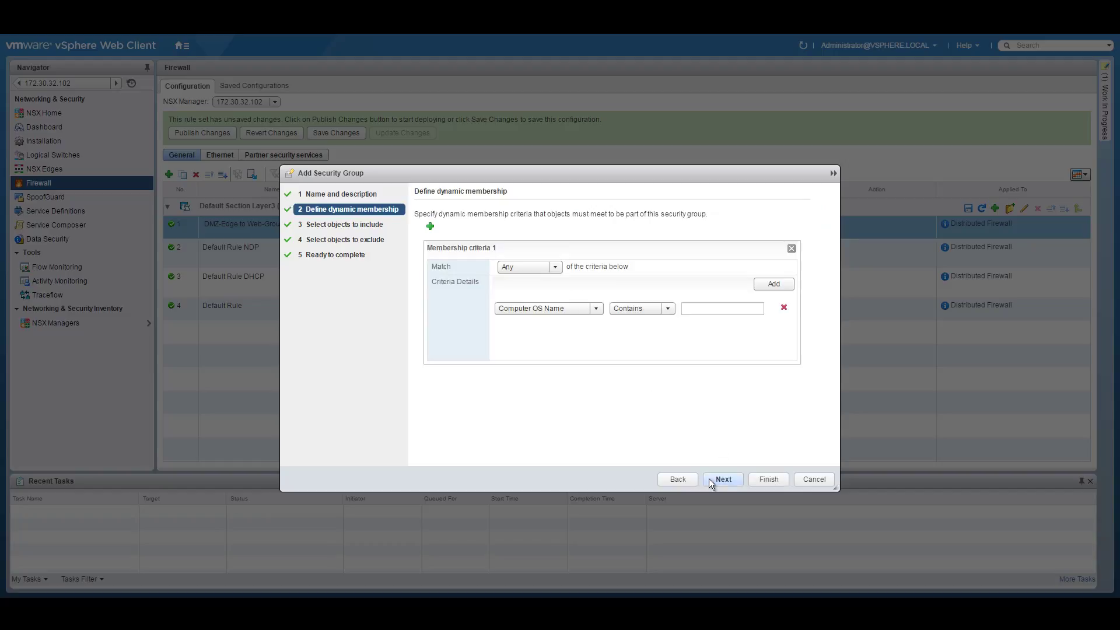
# - Include the virtual machines Web01 and Web02 in the WEB security group, finish it and apply it as the rule's destination
pyautogui.click(721, 479)
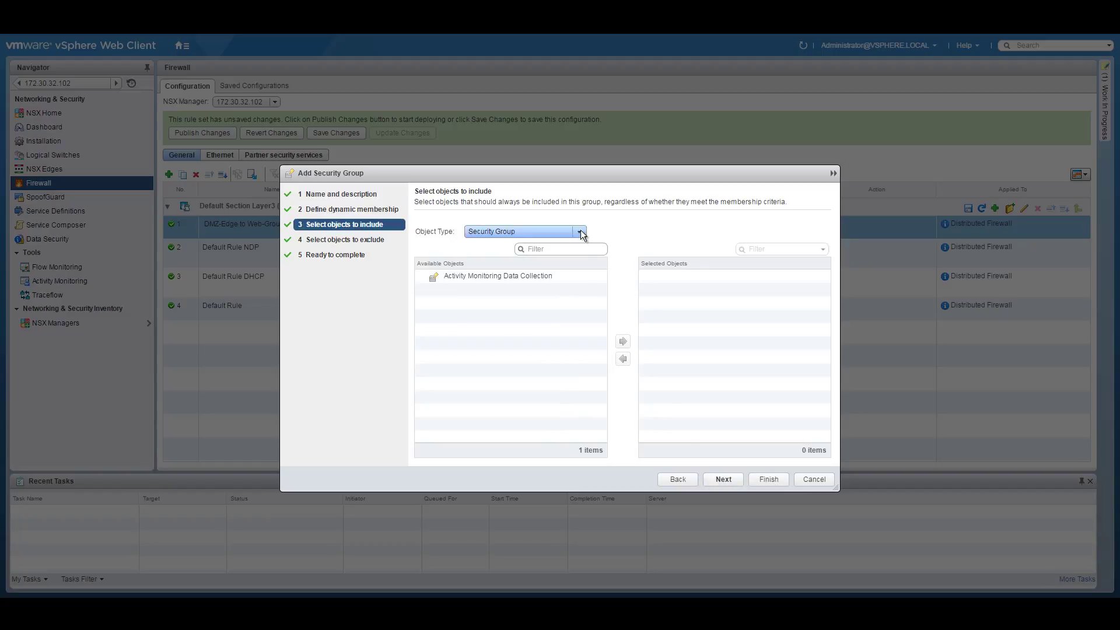
pyautogui.click(582, 234)
pyautogui.moveTo(581, 258); pyautogui.dragTo(565, 287)
pyautogui.click(506, 278)
pyautogui.click(475, 302)
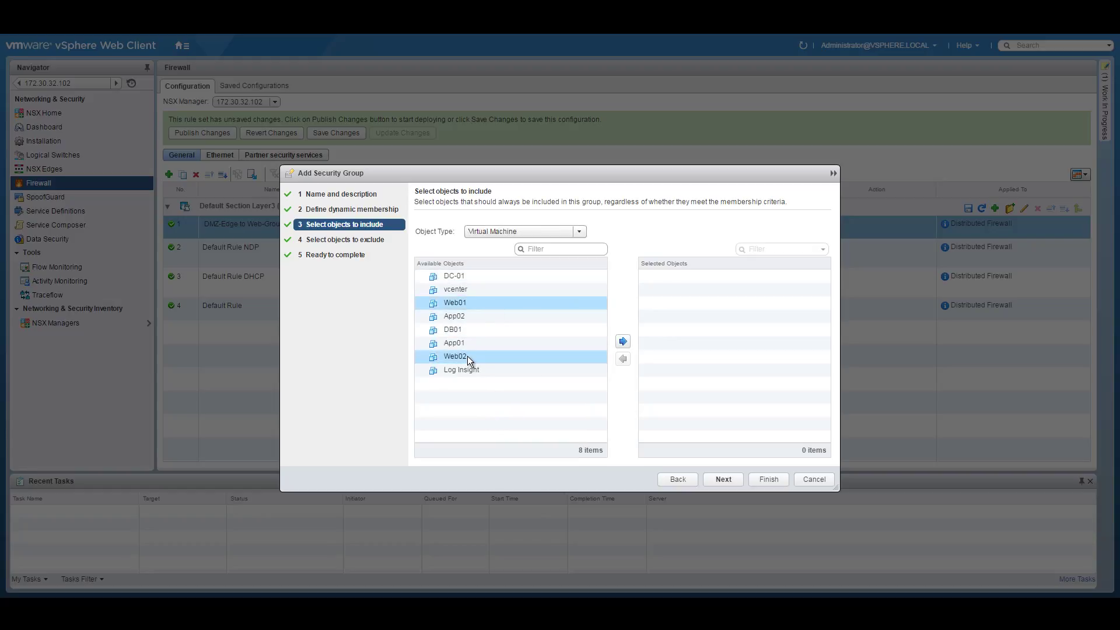
pyautogui.click(623, 341)
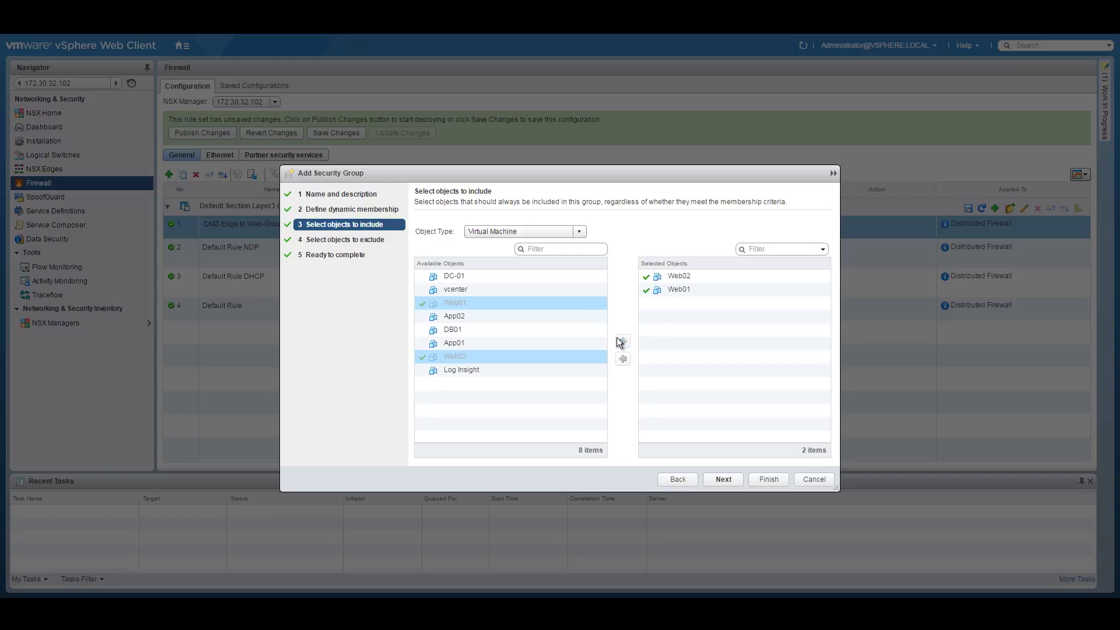
pyautogui.click(723, 479)
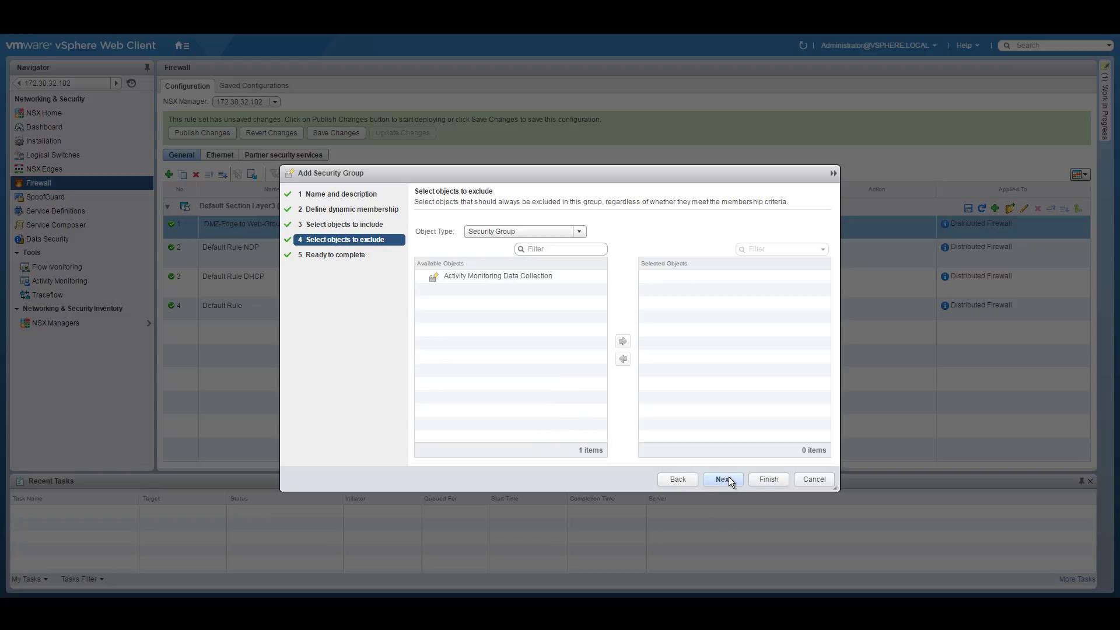
pyautogui.click(729, 478)
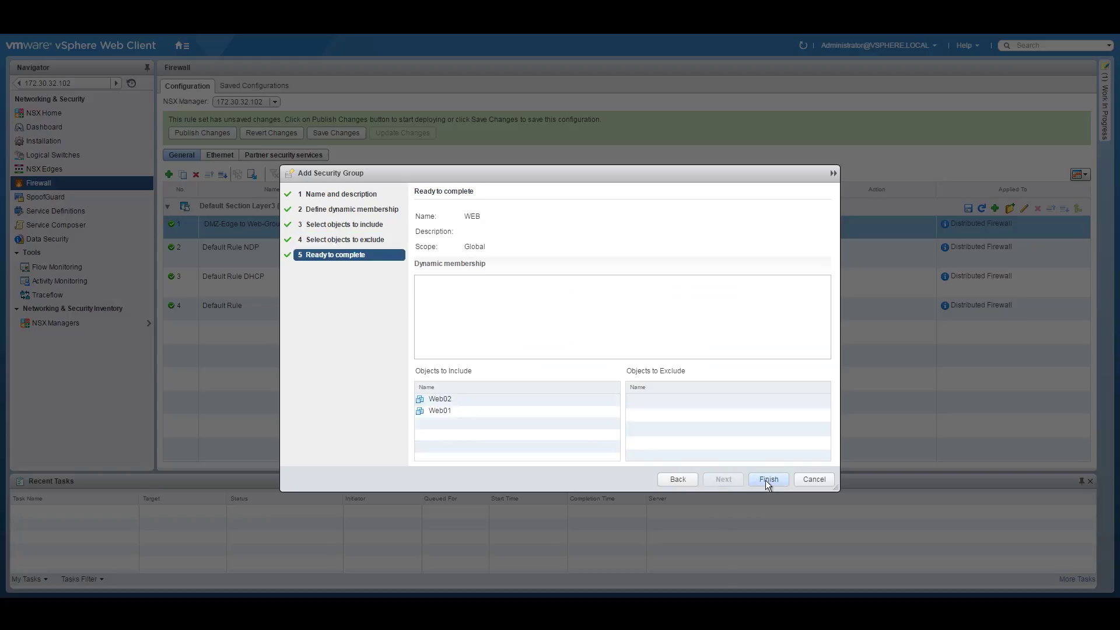
pyautogui.click(765, 481)
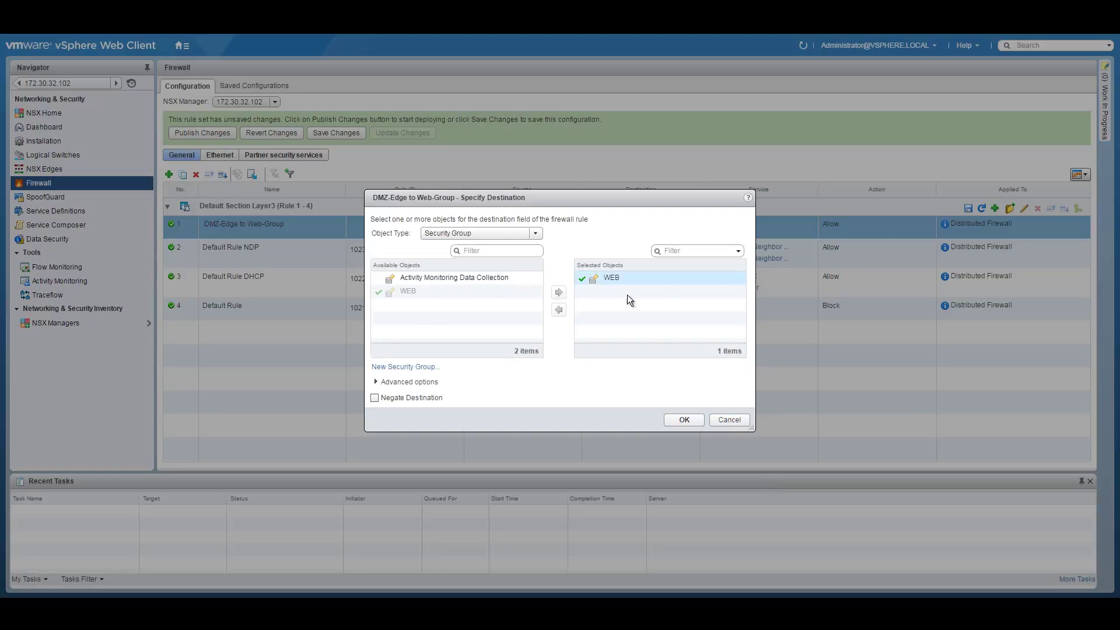
pyautogui.click(691, 418)
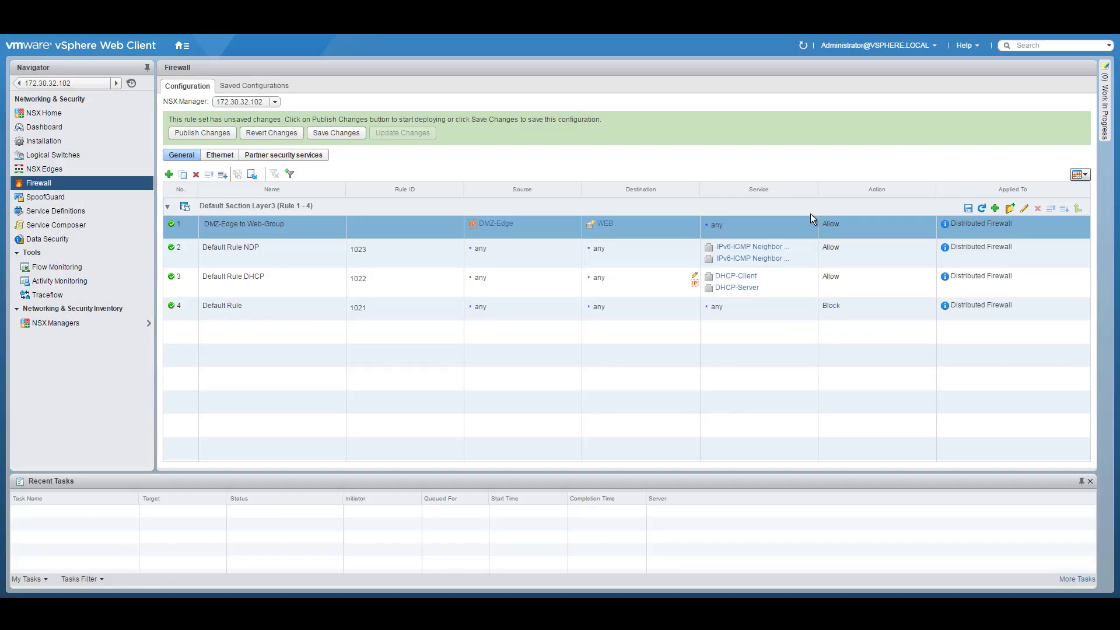
# - Set the service of the DMZ-Edge to Web-Group rule to HTTP
pyautogui.click(811, 224)
pyautogui.click(495, 251)
pyautogui.write('http')
pyautogui.doubleClick(409, 330)
pyautogui.click(684, 420)
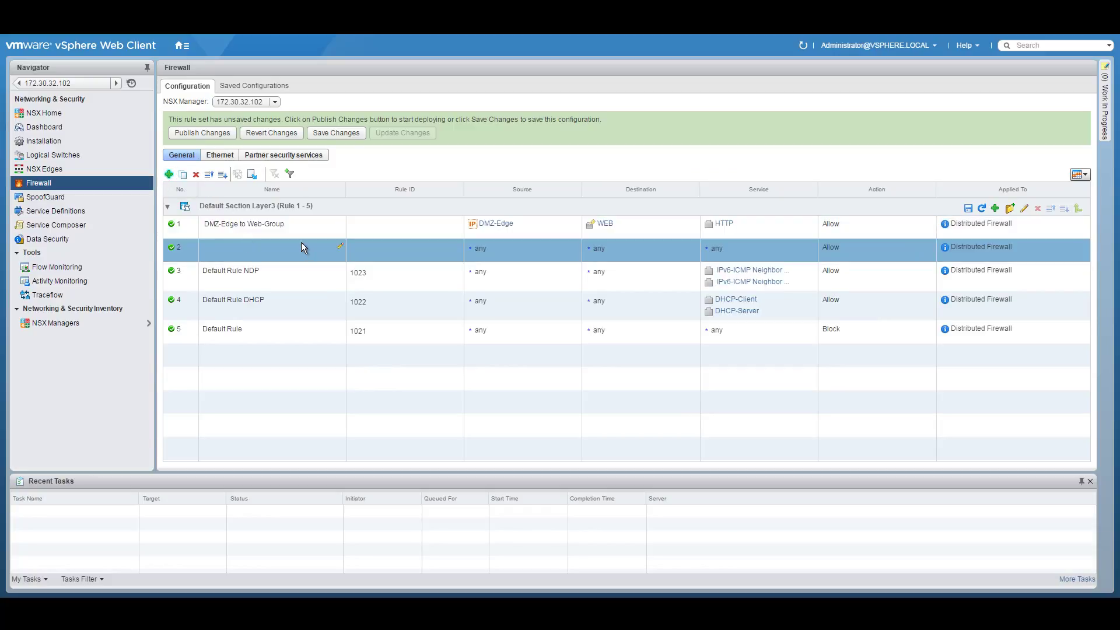
# - Check the documented flows in Notepad++ and name the blank rule 2 "Web-Group to APP-Group"
pyautogui.click(340, 246)
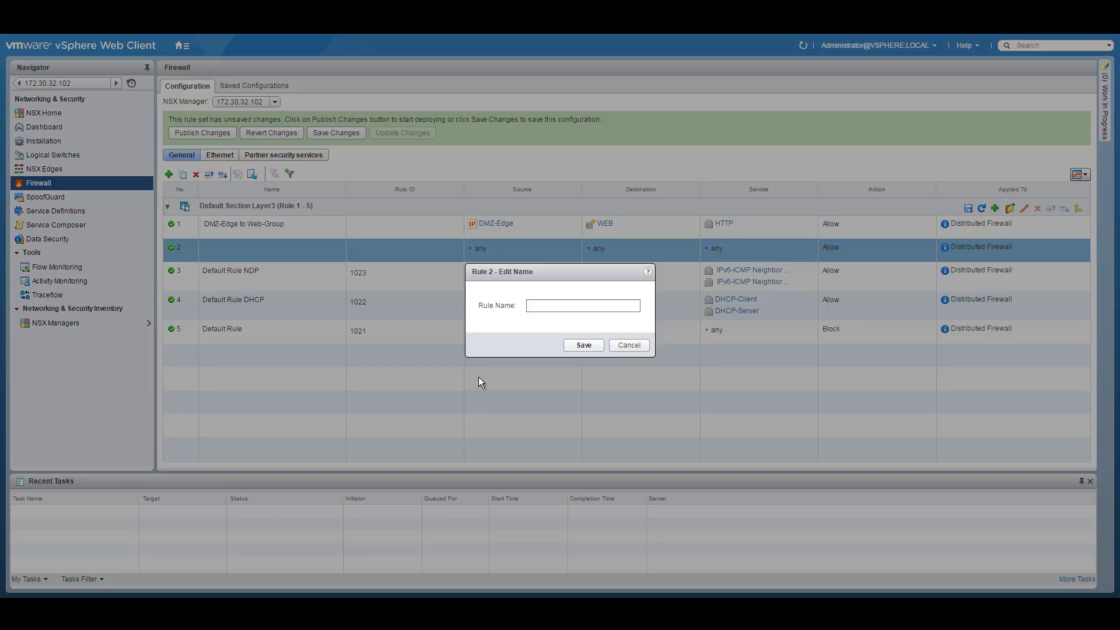
pyautogui.hotkey('alt', 'Tab')
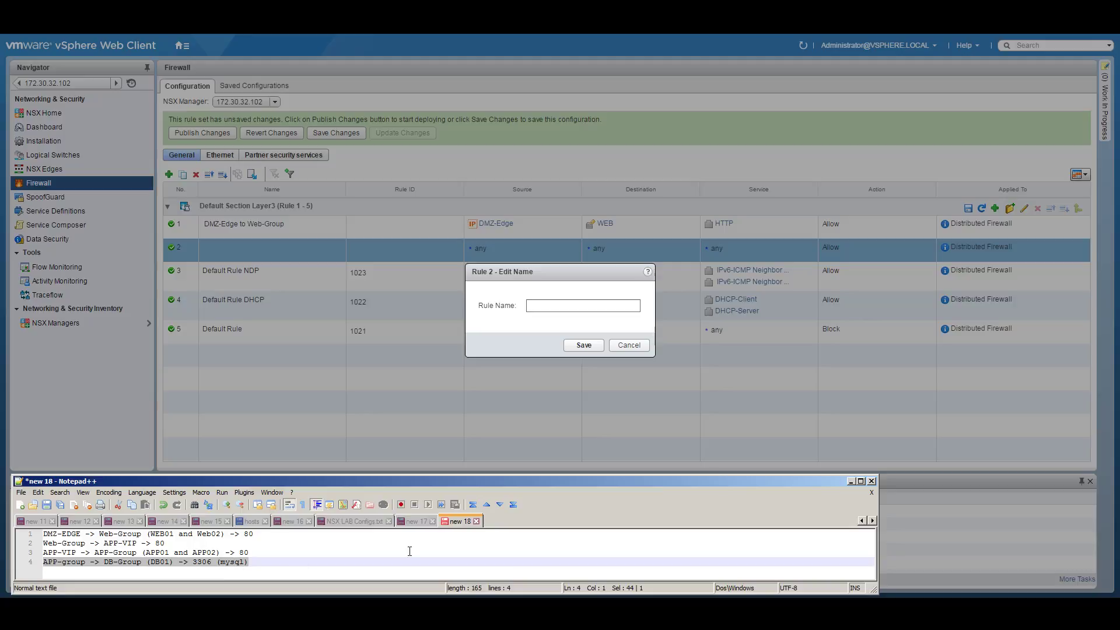
pyautogui.click(850, 482)
pyautogui.click(549, 306)
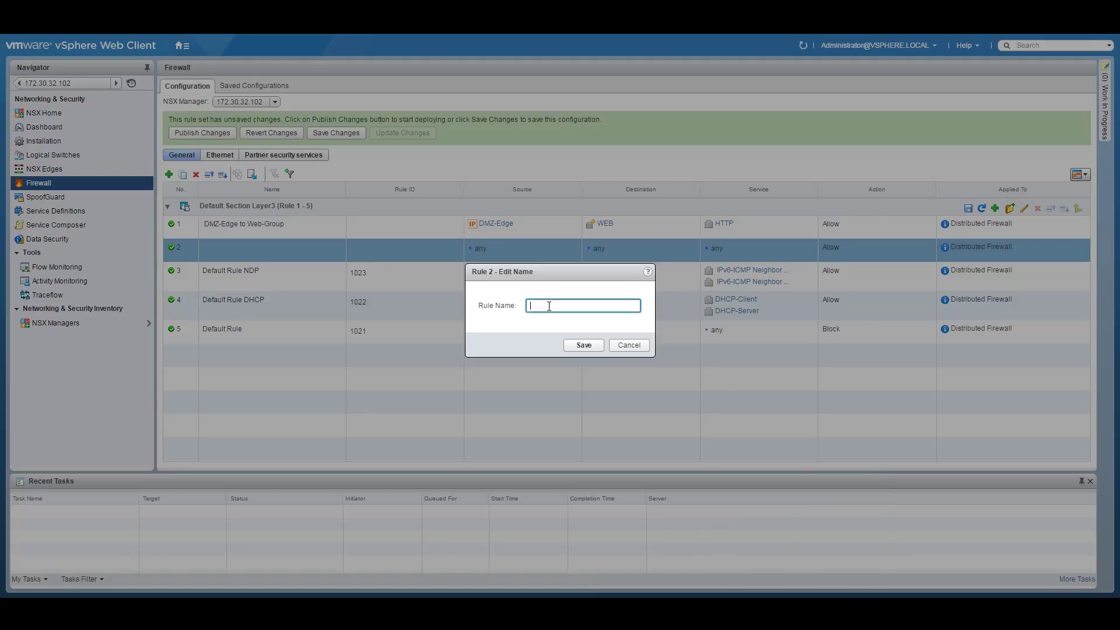
pyautogui.write('Web-Group to APP-Group')
pyautogui.click(583, 343)
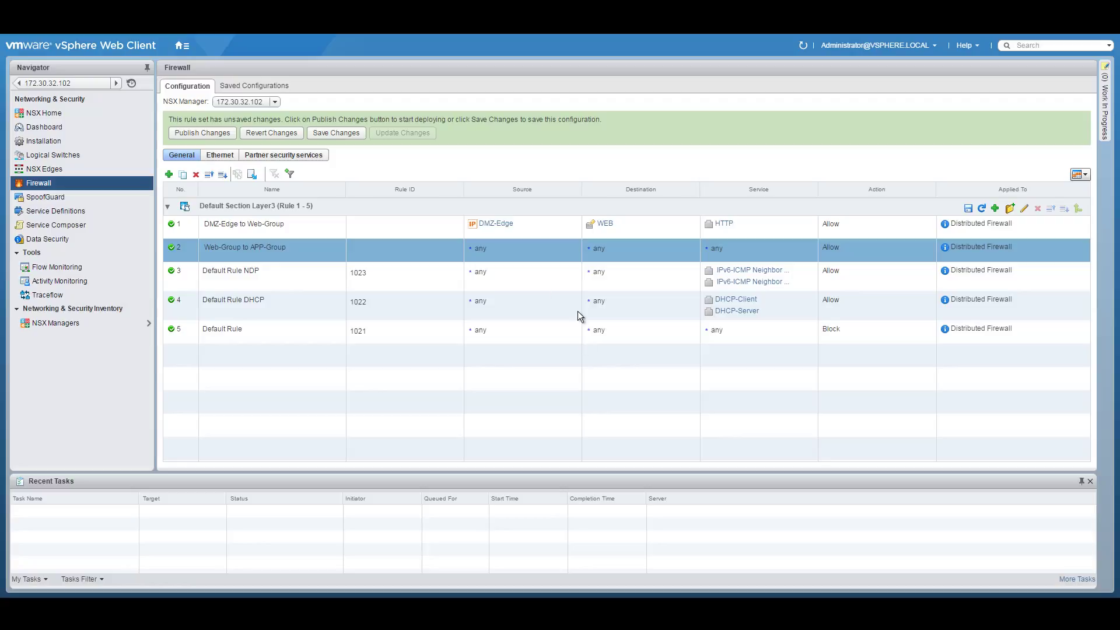
# - Set the source of the Web-Group to APP-Group rule to the WEB security group
pyautogui.click(575, 252)
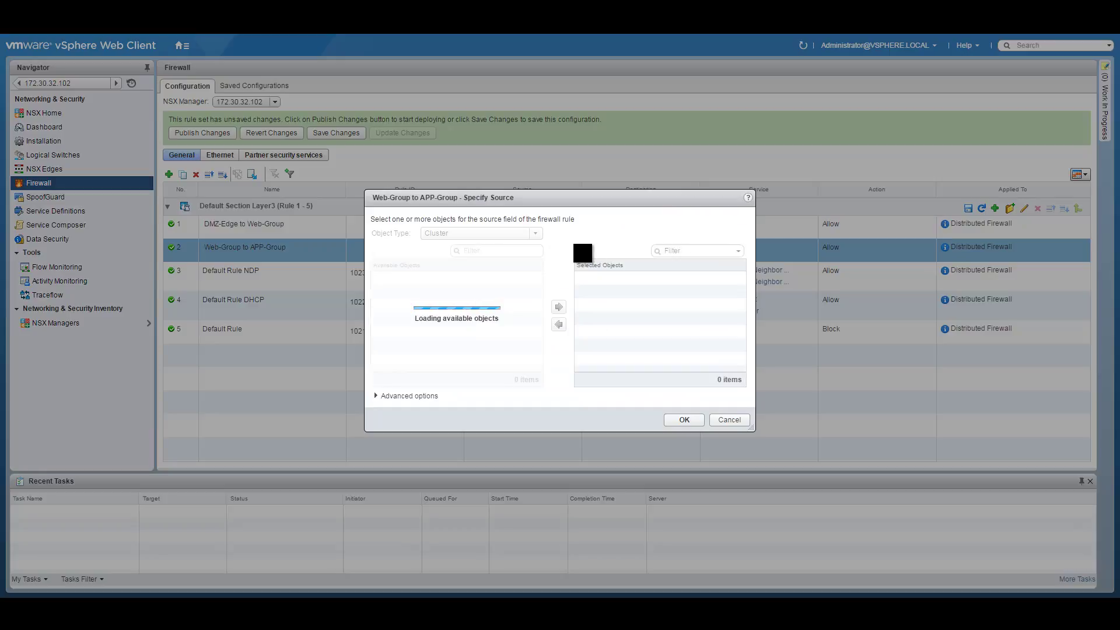
pyautogui.click(535, 233)
pyautogui.scroll(-3, 540, 293)
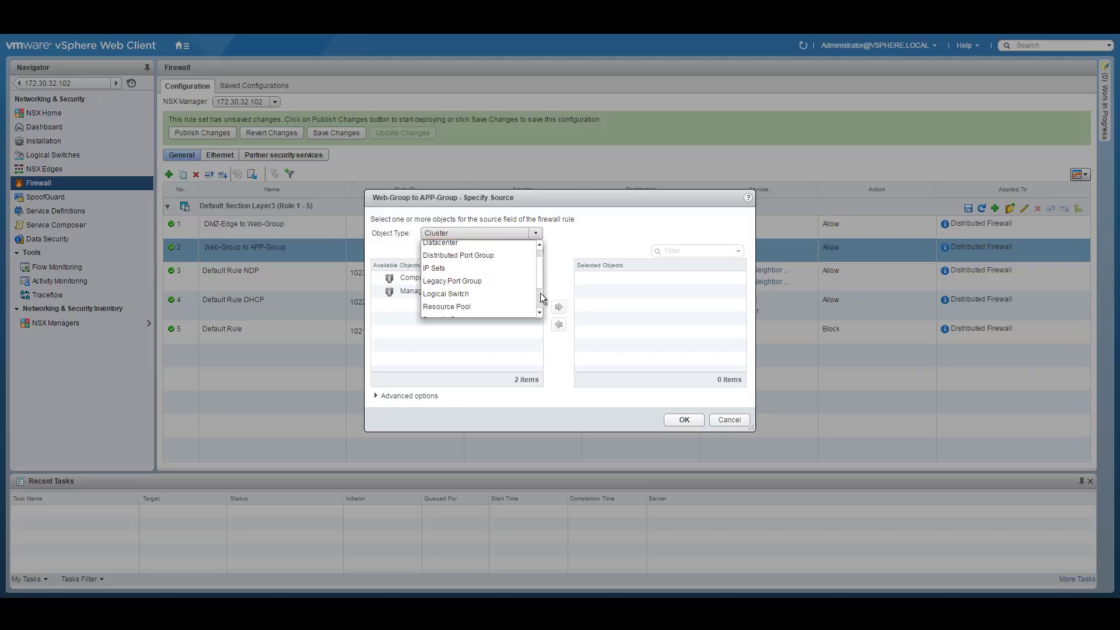
pyautogui.click(463, 270)
pyautogui.click(418, 296)
pyautogui.click(559, 291)
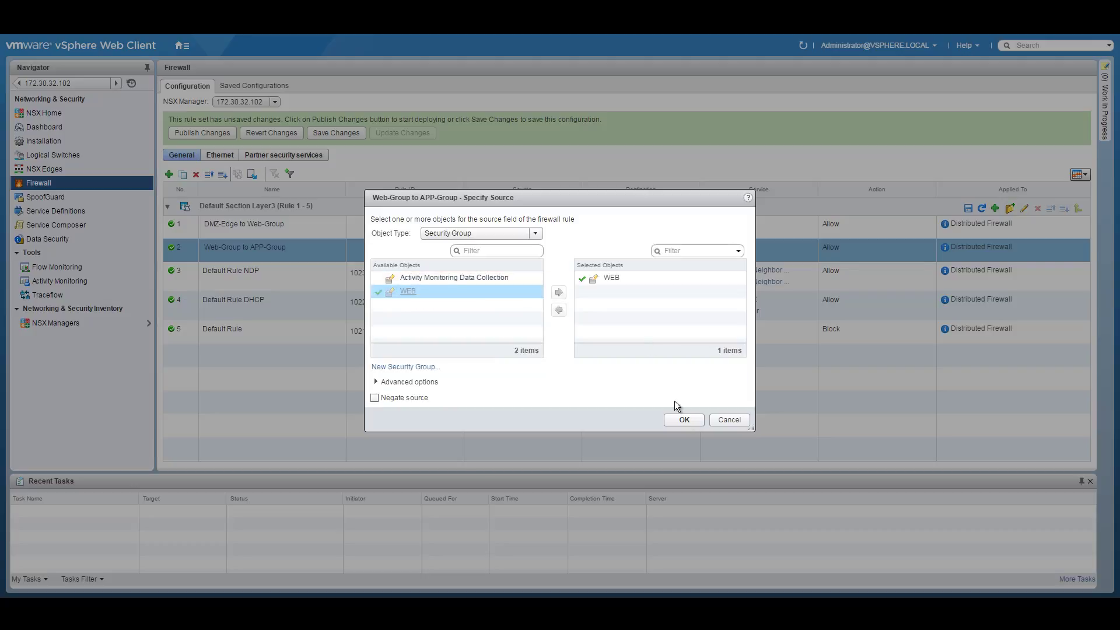
pyautogui.click(682, 420)
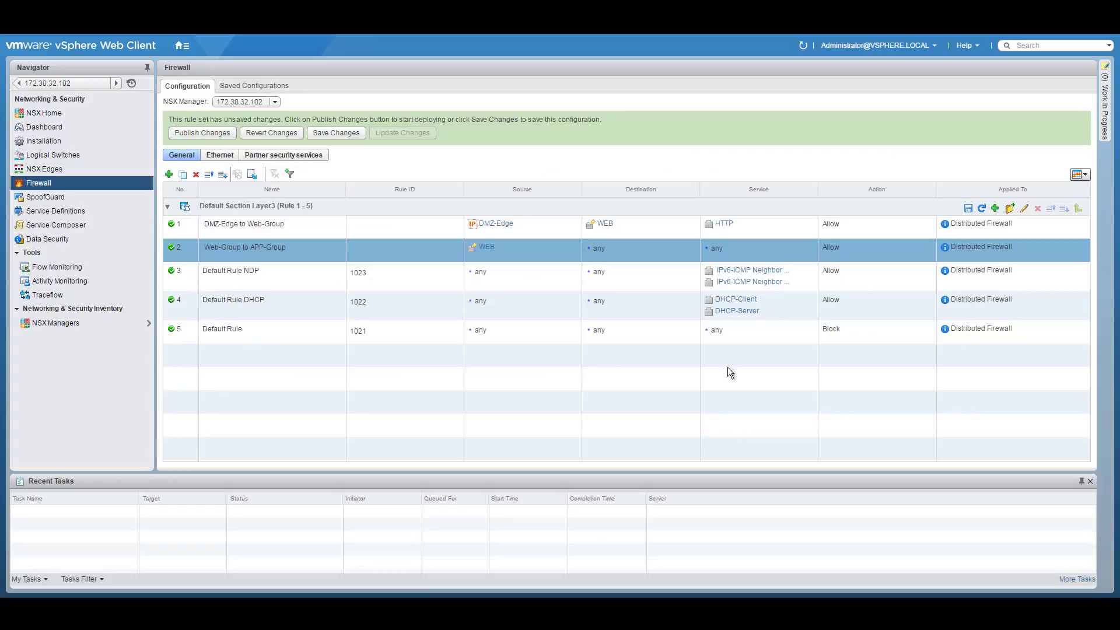
# - Set the destination of the Web-Group to APP-Group rule to the existing APP-VIP IP set
pyautogui.click(695, 249)
pyautogui.click(536, 233)
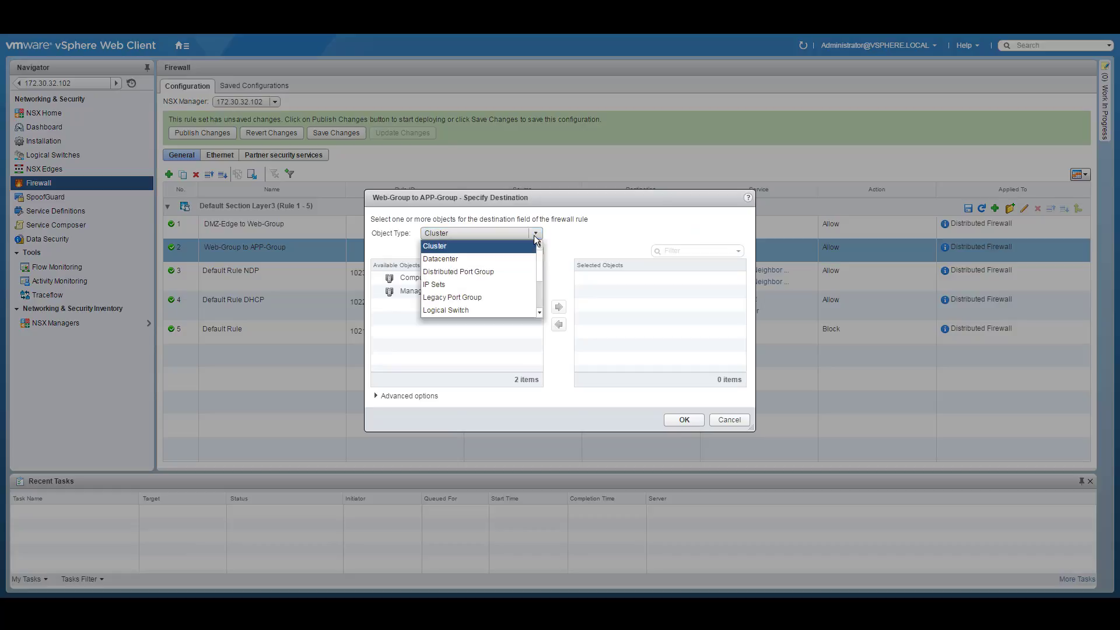
pyautogui.click(462, 284)
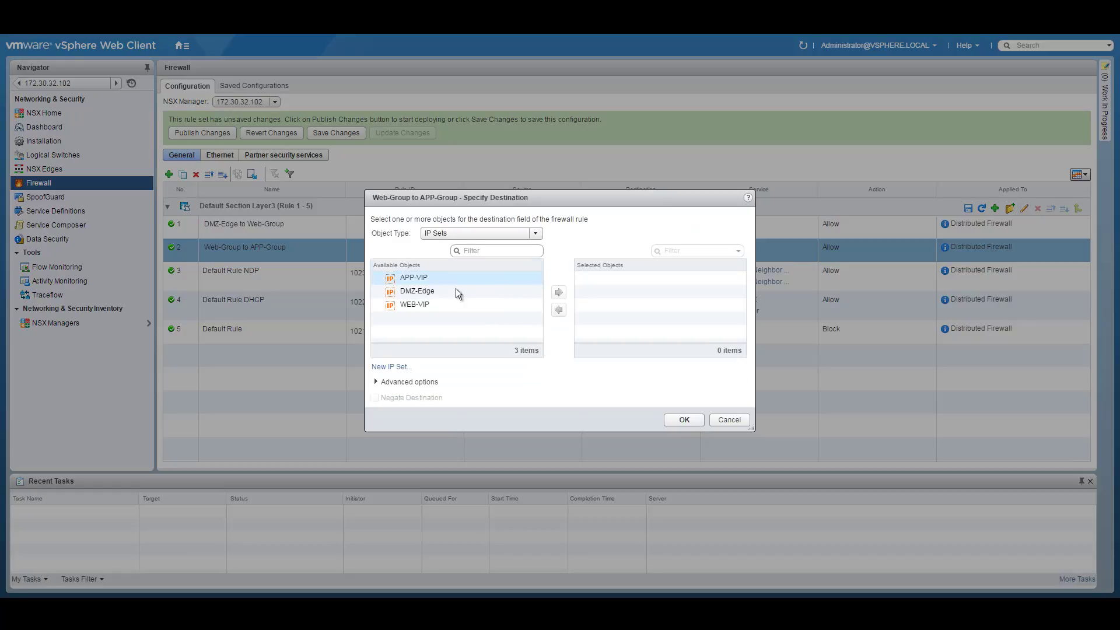
pyautogui.click(418, 281)
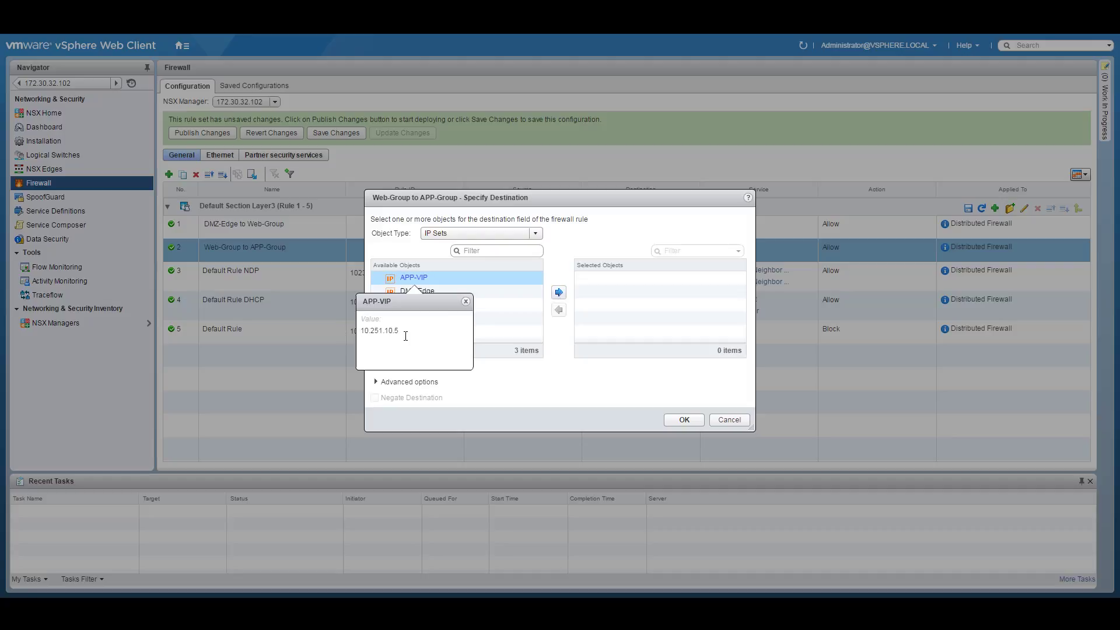
pyautogui.click(565, 293)
pyautogui.click(684, 420)
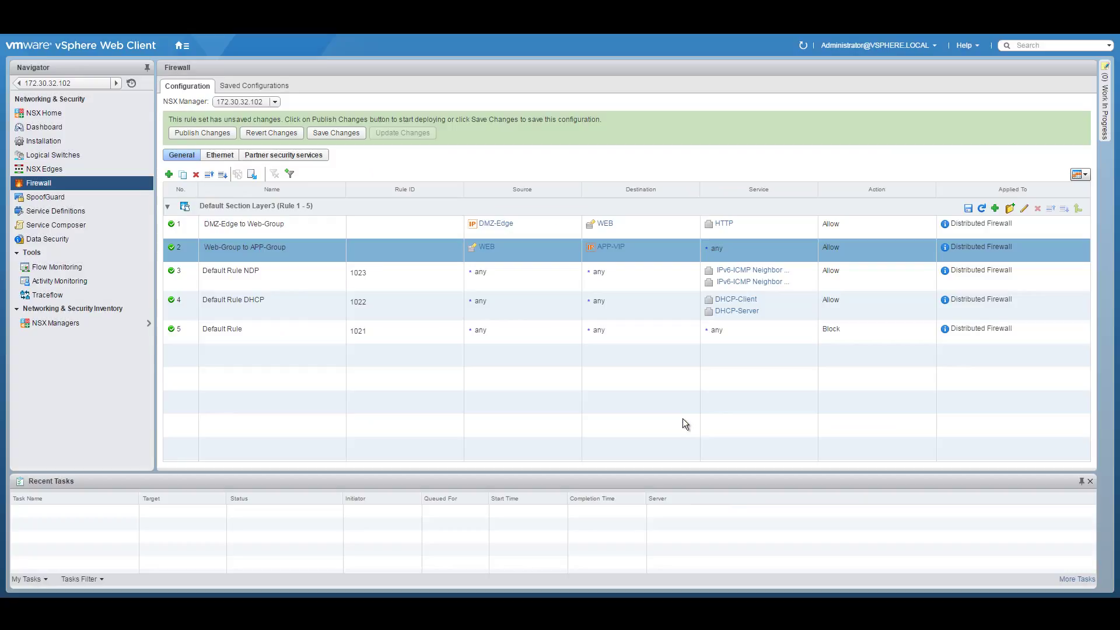
# - Set the service of the Web-Group to APP-Group rule to HTTP
pyautogui.click(815, 255)
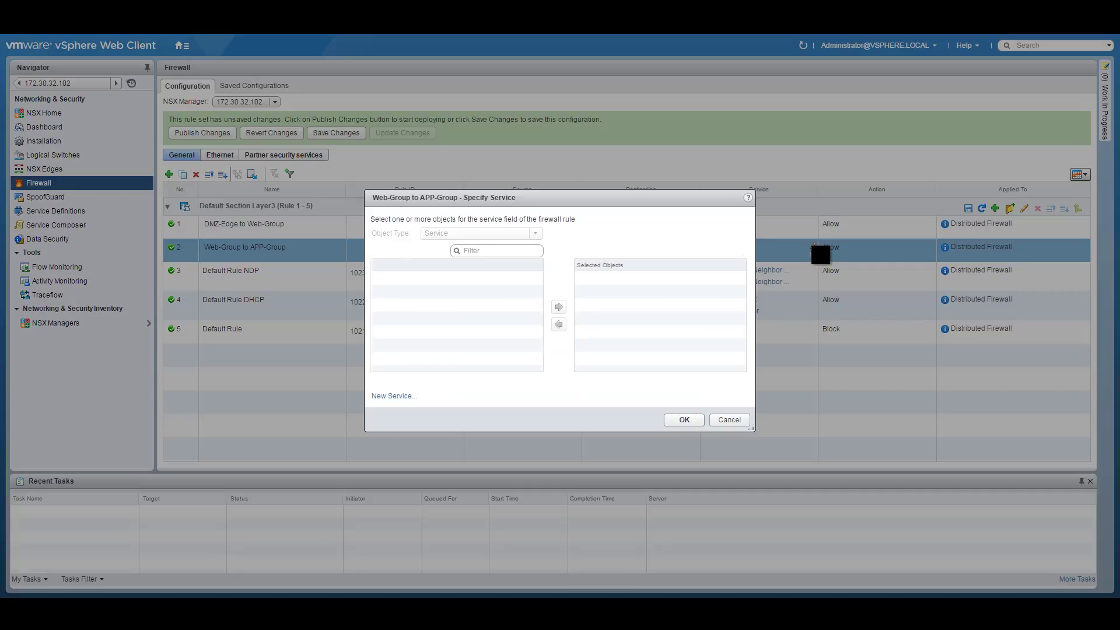
pyautogui.click(497, 251)
pyautogui.write('http')
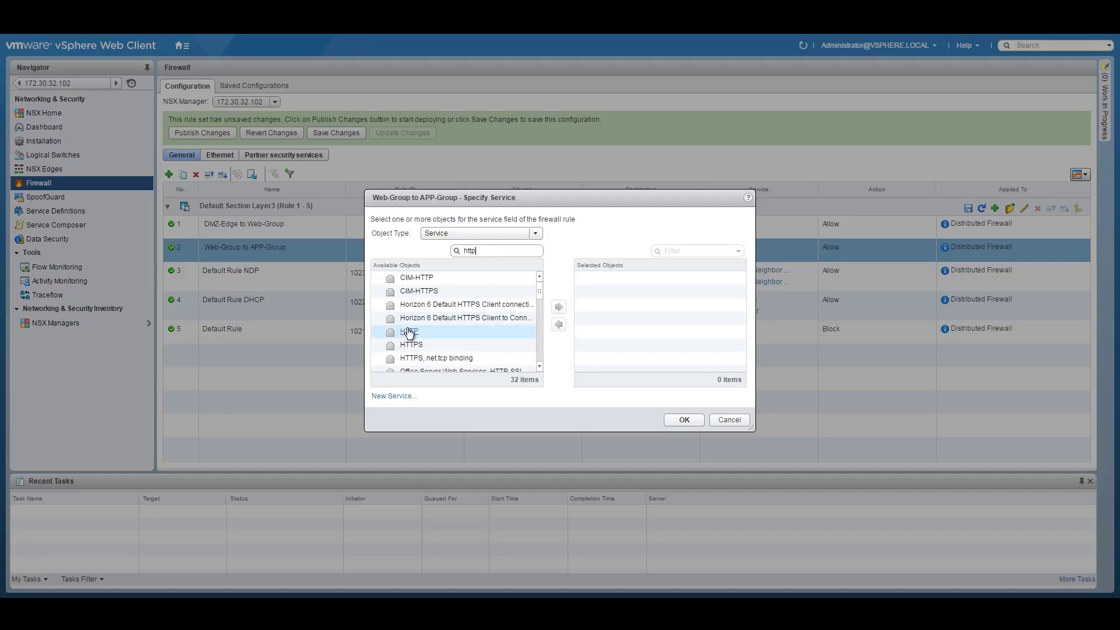
pyautogui.click(409, 333)
pyautogui.click(559, 306)
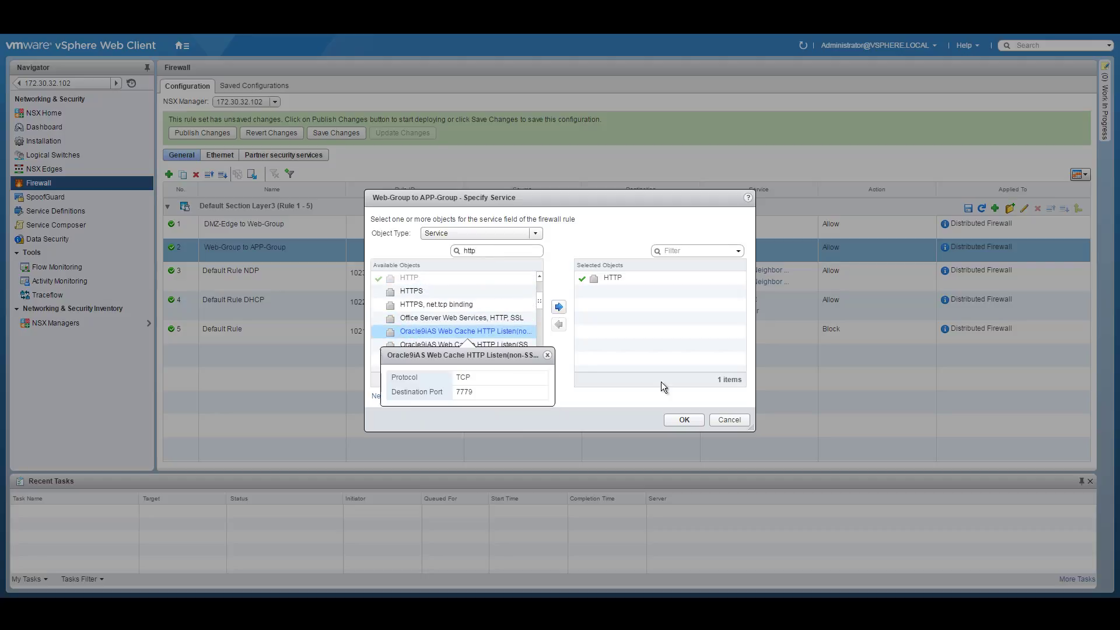
pyautogui.click(685, 420)
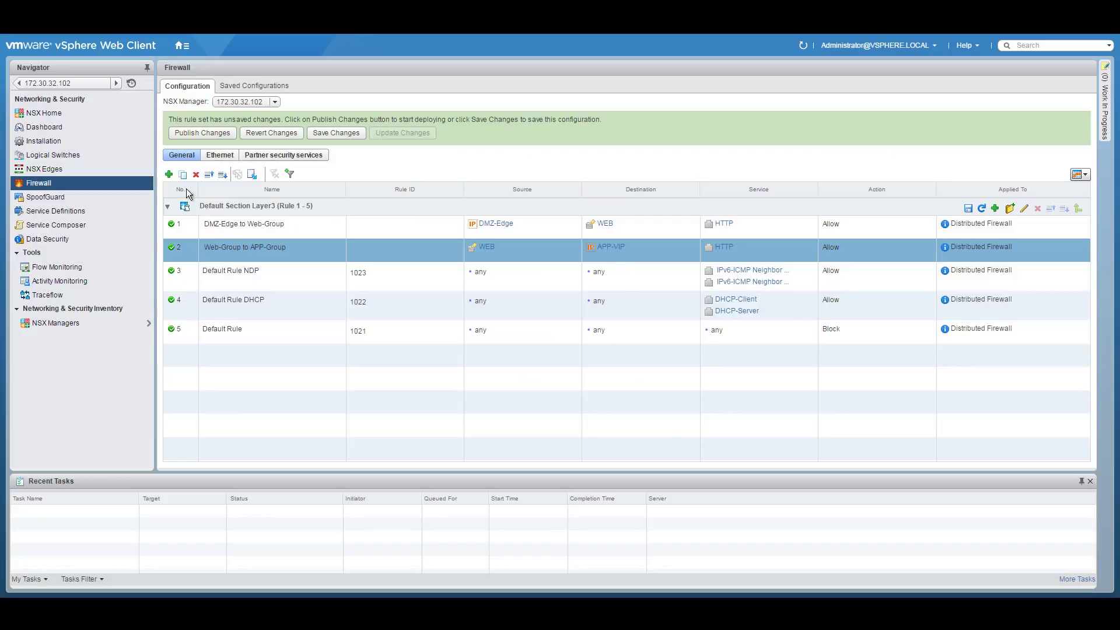
# - Add a firewall rule below Web-Group to APP-Group and name it "APP-VIP to APP-group"
pyautogui.click(169, 175)
pyautogui.click(343, 272)
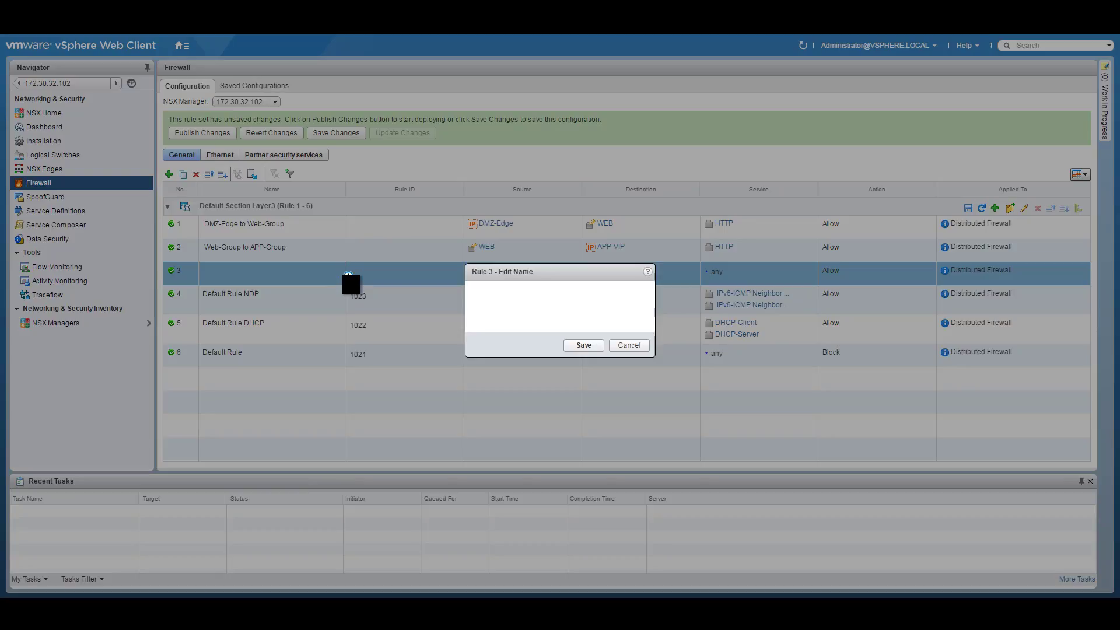
pyautogui.click(537, 303)
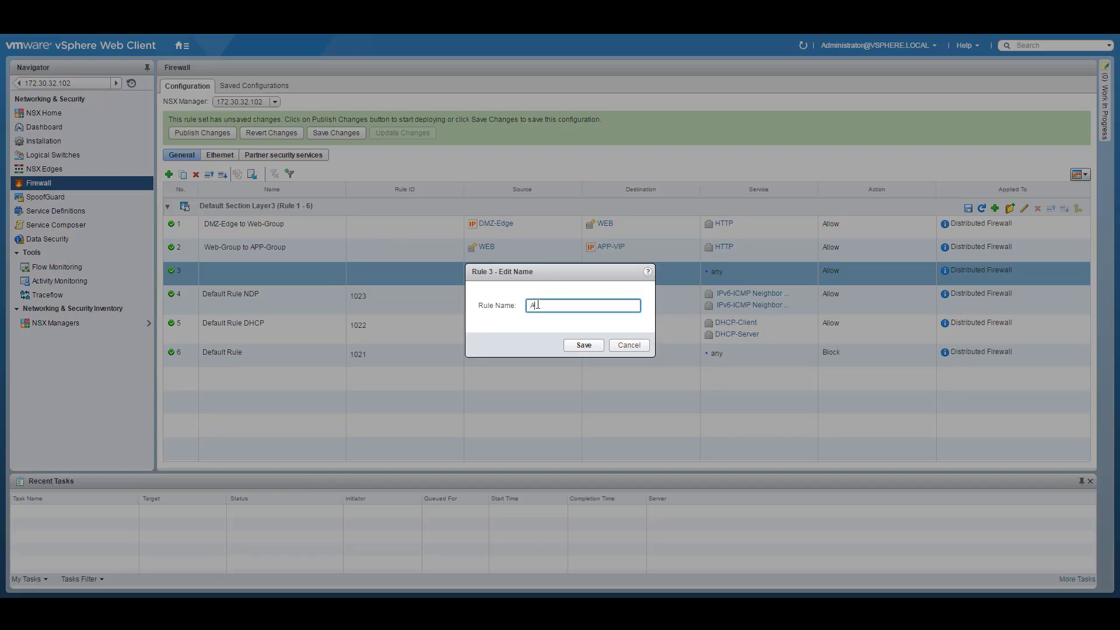
pyautogui.write('APP-VIP to APP-group')
pyautogui.click(583, 344)
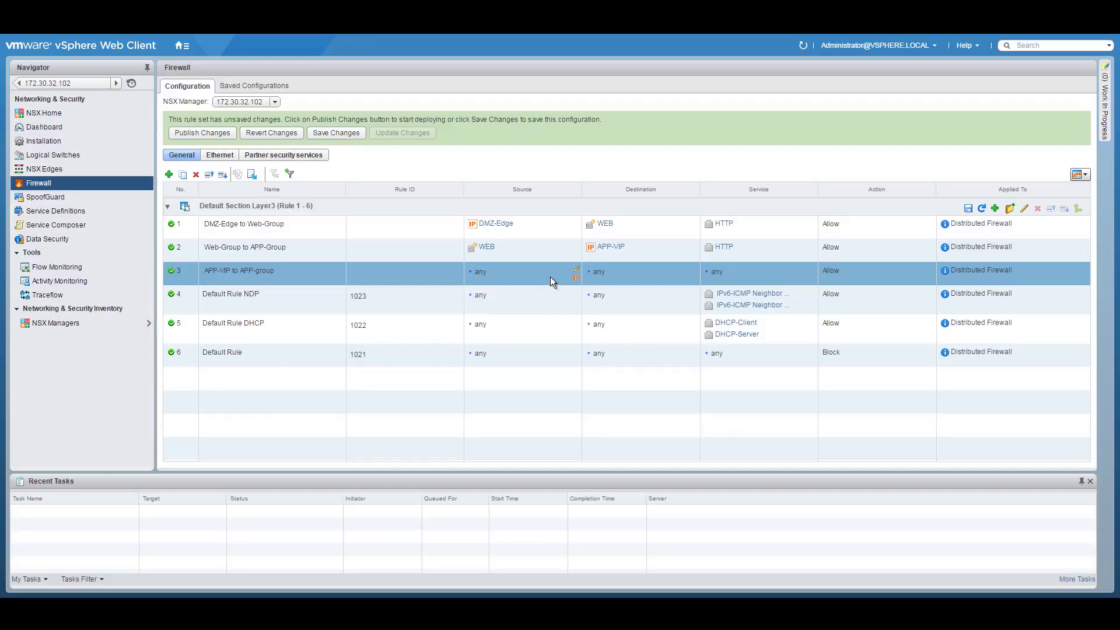
# - Set the source of the APP-VIP to APP-group rule to the APP-VIP IP set
pyautogui.click(577, 271)
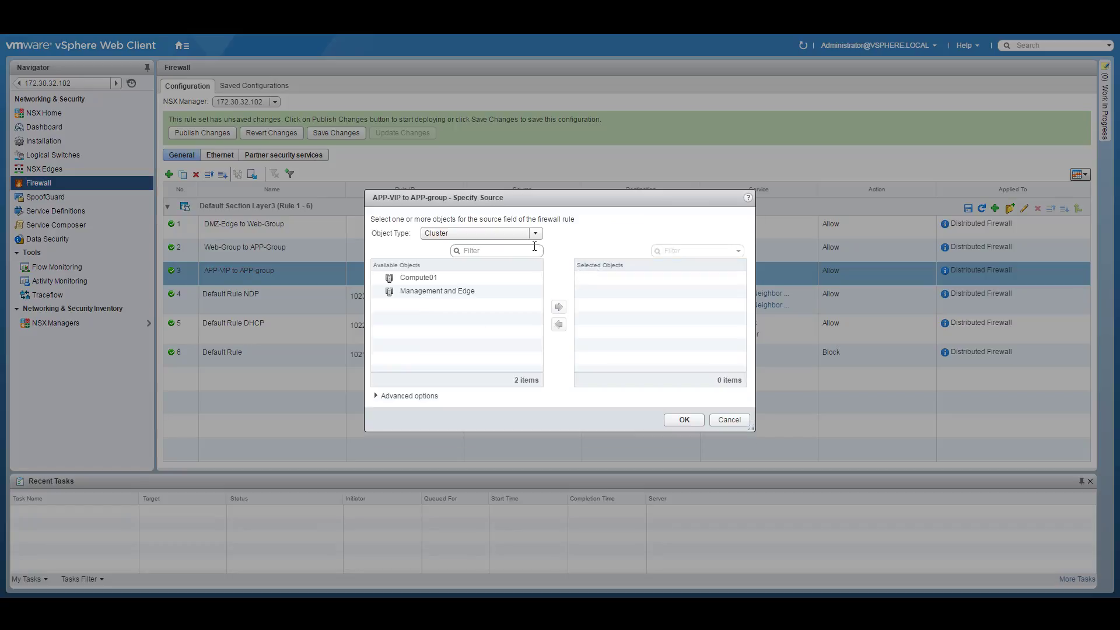
pyautogui.click(535, 234)
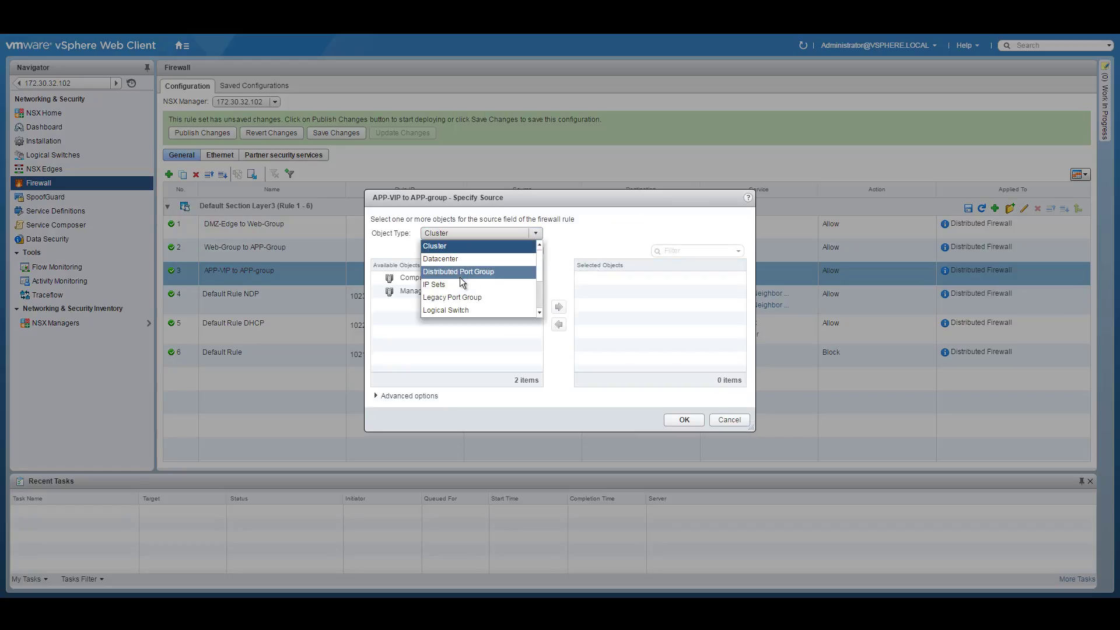
pyautogui.click(460, 272)
pyautogui.click(530, 234)
pyautogui.click(485, 260)
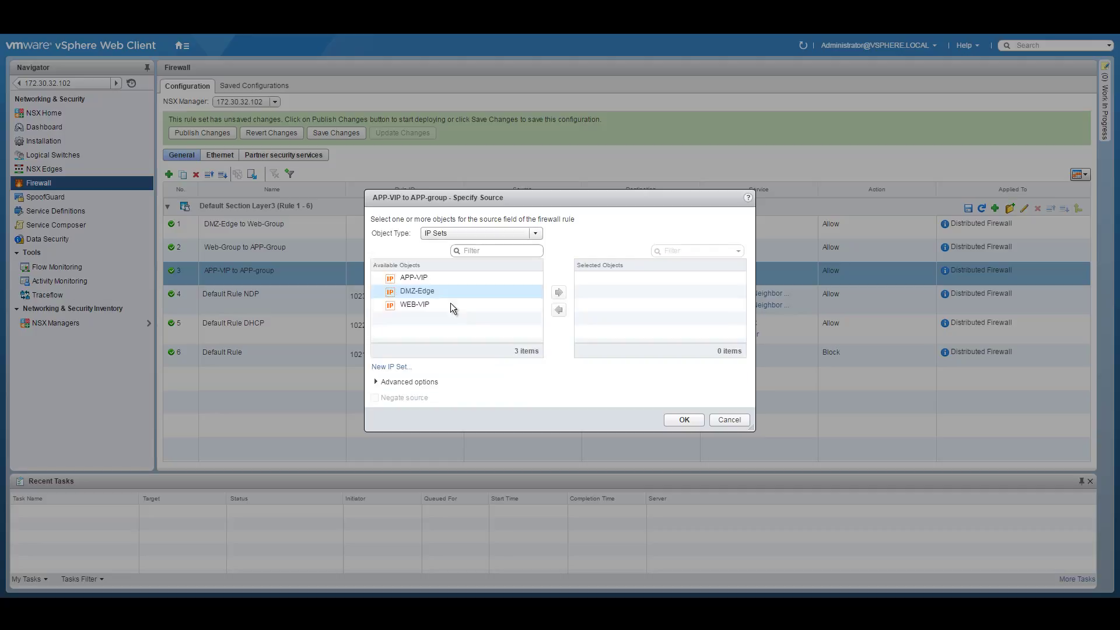
pyautogui.click(418, 278)
pyautogui.doubleClick(419, 278)
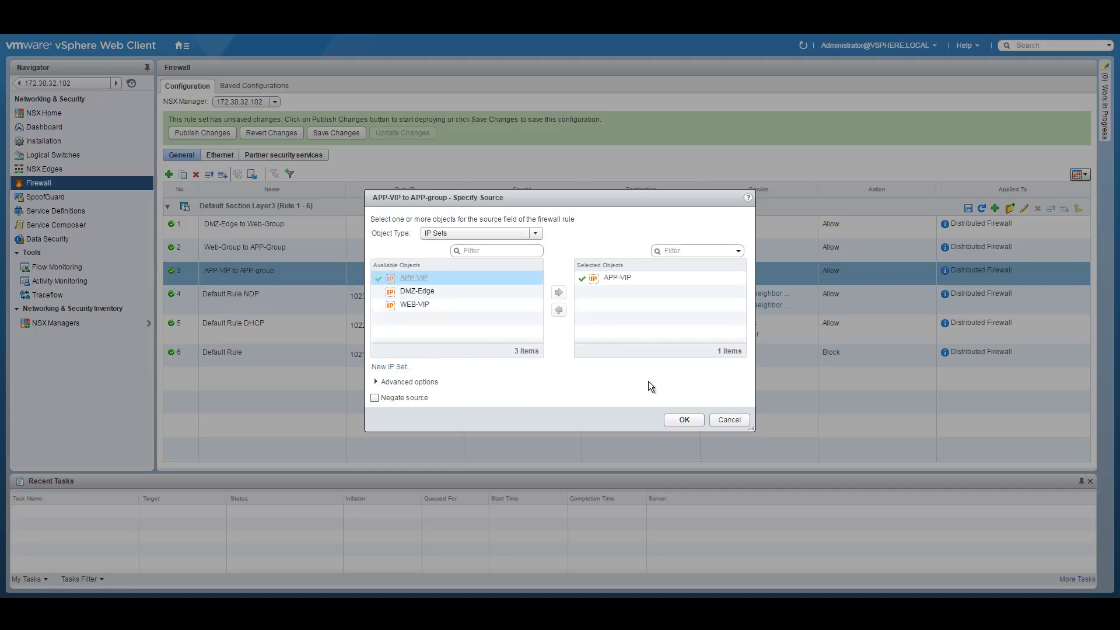
pyautogui.click(682, 420)
# - Start a new security group named "APP" for the destination of the APP-VIP to APP-group rule, without dynamic membership criteria
pyautogui.click(697, 274)
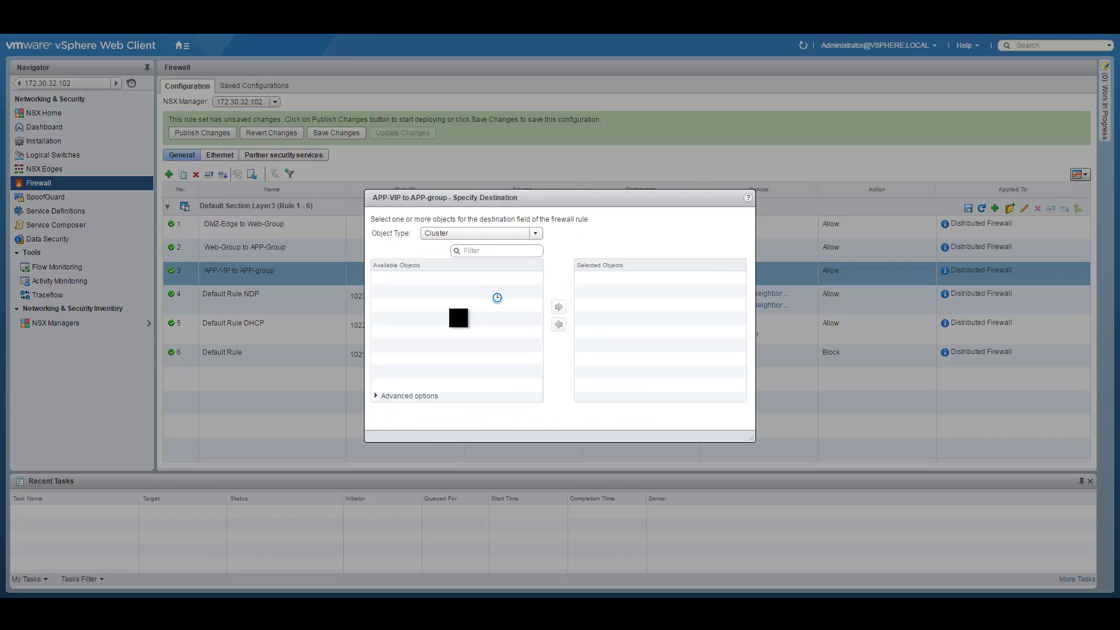
pyautogui.click(535, 233)
pyautogui.scroll(-2, 544, 295)
pyautogui.click(453, 272)
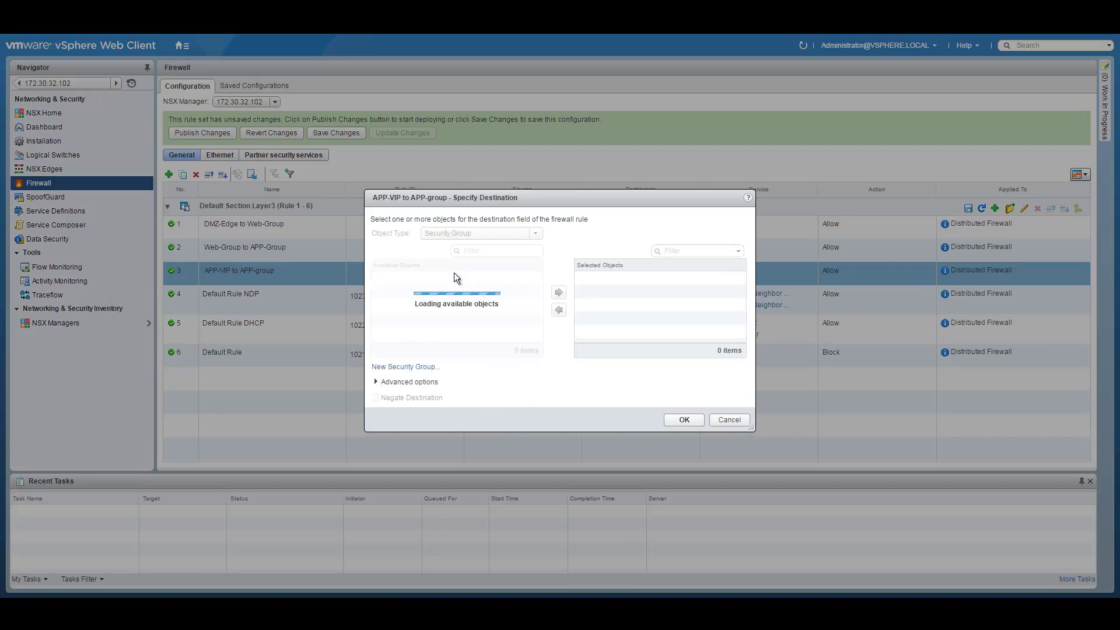
pyautogui.click(403, 367)
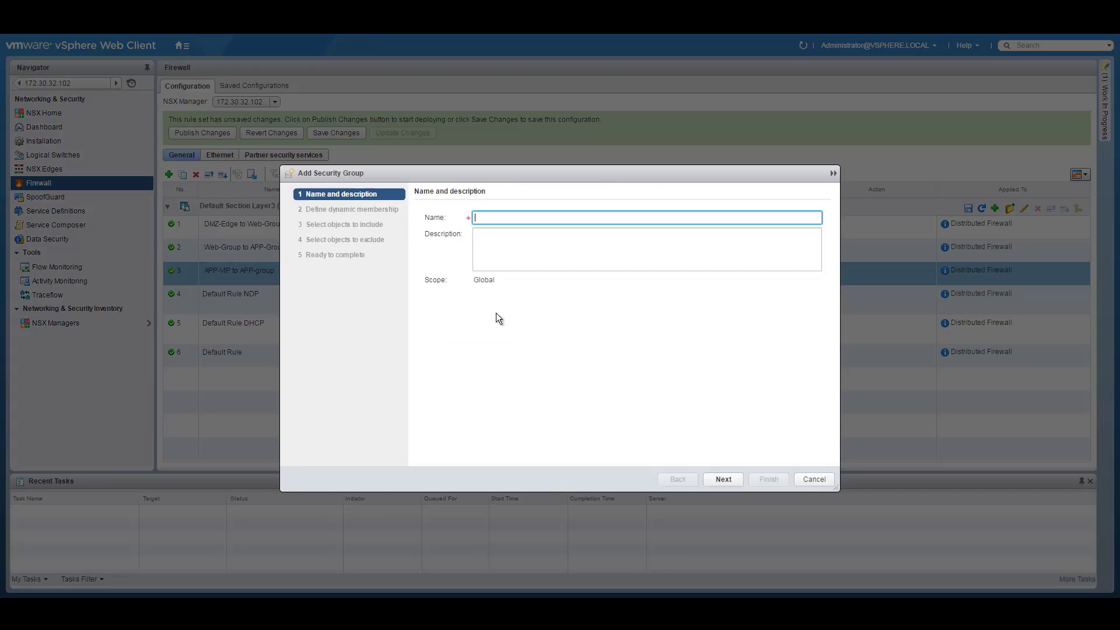
pyautogui.write('APP')
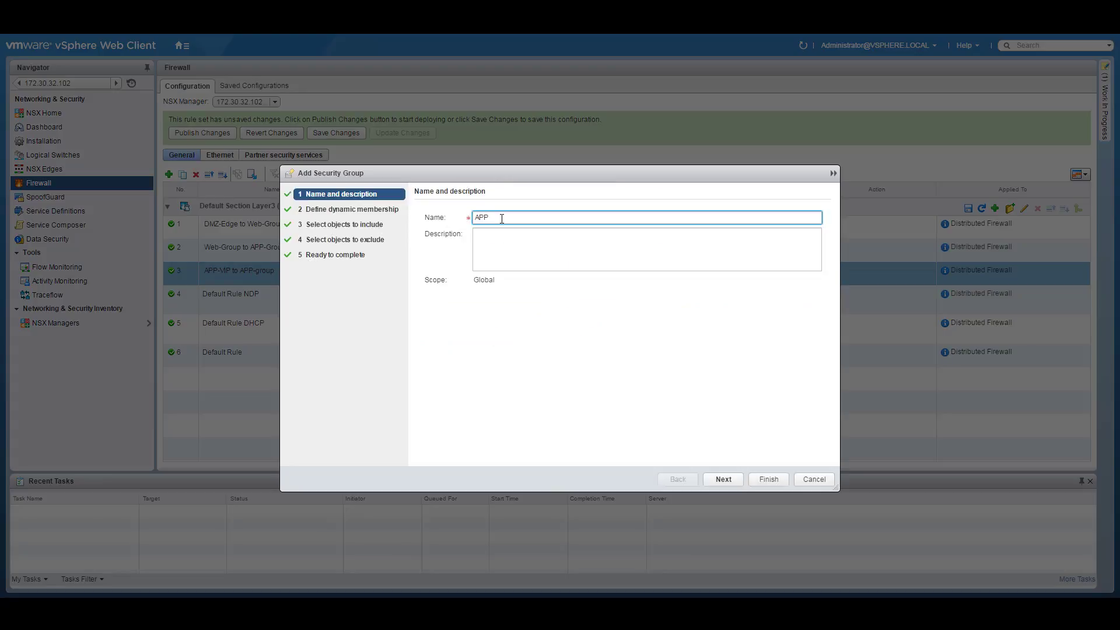
pyautogui.click(722, 479)
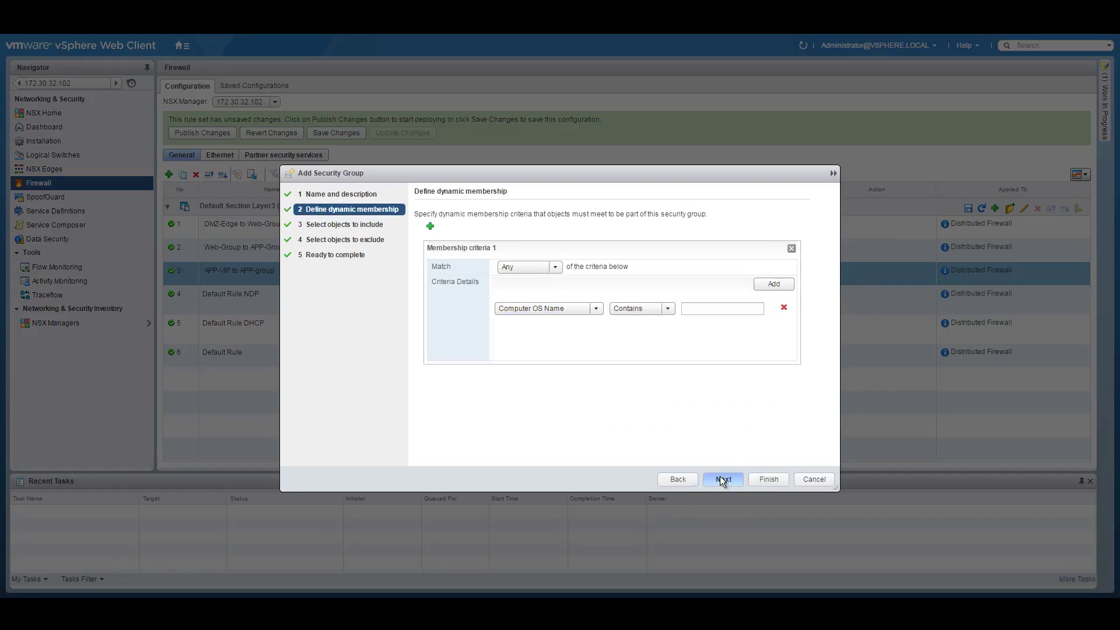
pyautogui.click(720, 479)
# - Include the virtual machines App01 and App02 in the APP security group and apply the group as the rule's destination
pyautogui.click(579, 232)
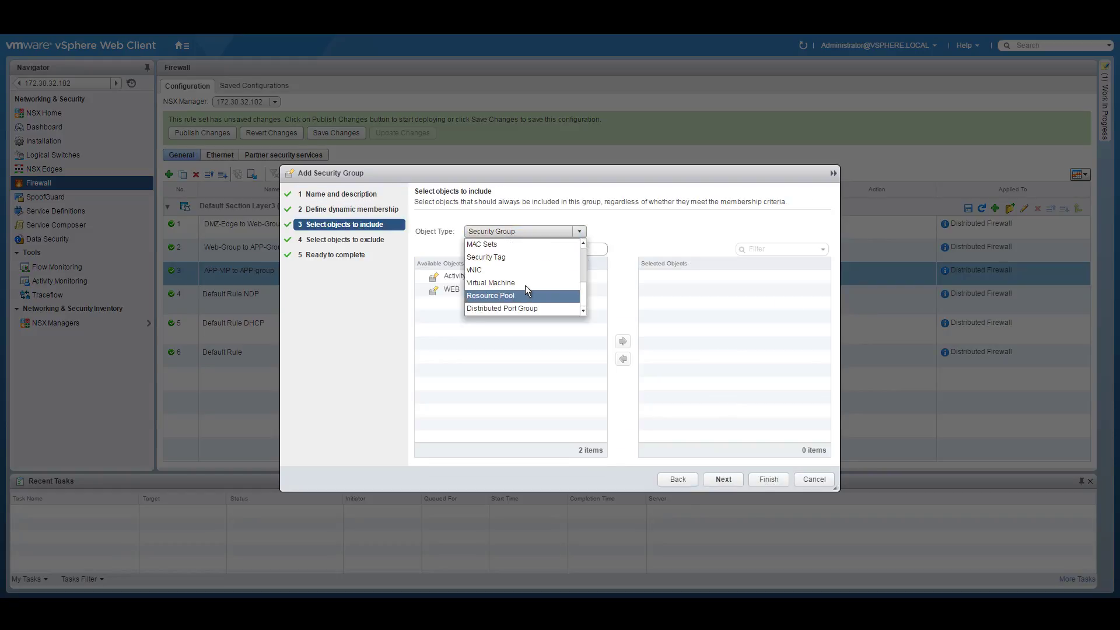
pyautogui.click(507, 282)
pyautogui.click(458, 346)
pyautogui.keyDown('ctrl'); pyautogui.click(461, 317); pyautogui.keyUp('ctrl')
pyautogui.click(623, 341)
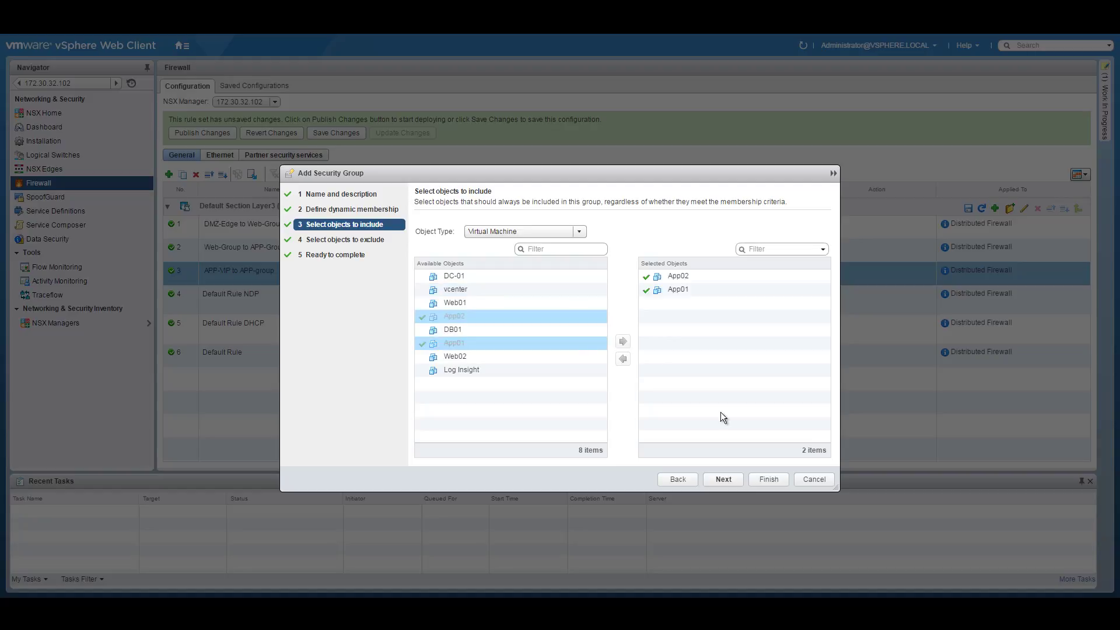
pyautogui.click(726, 477)
pyautogui.click(723, 479)
pyautogui.click(765, 477)
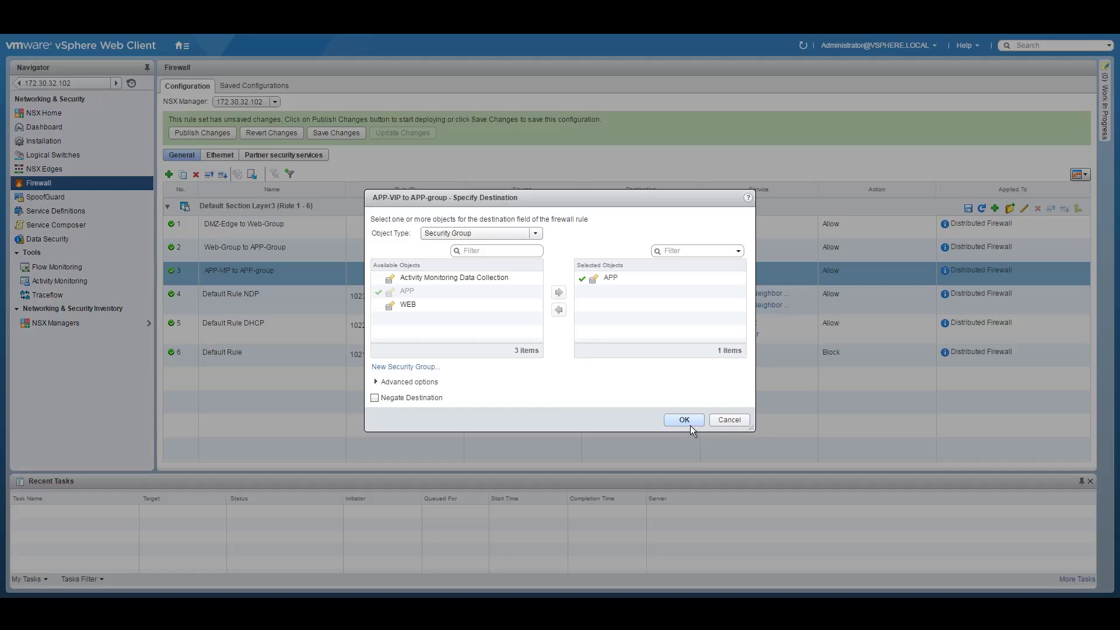
pyautogui.click(691, 420)
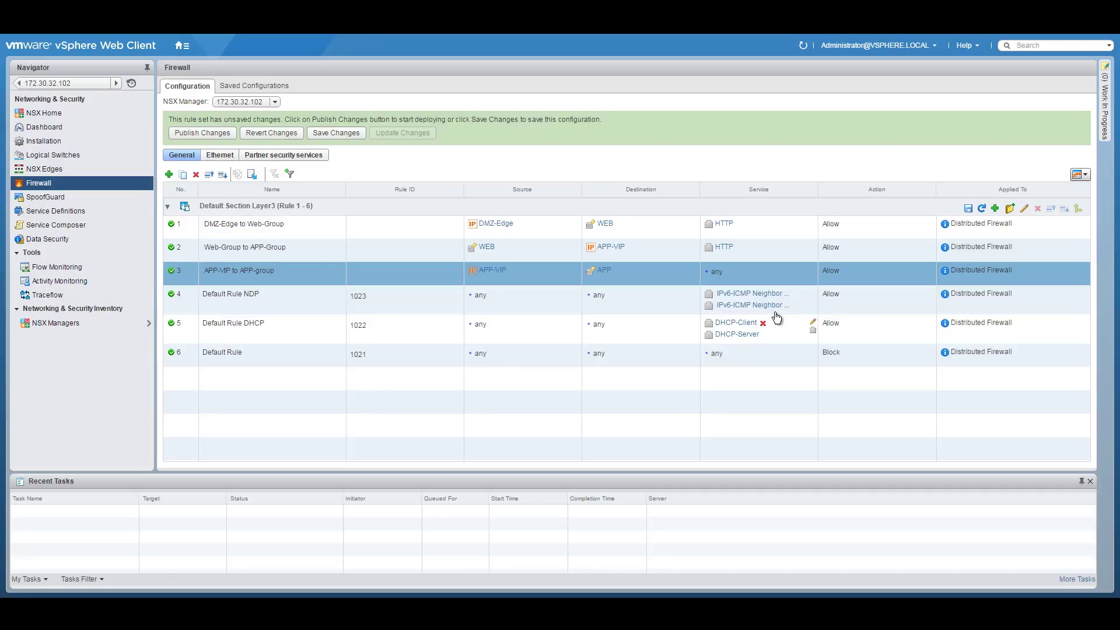
# - Set the service of the APP-VIP to APP-group rule to HTTP
pyautogui.click(815, 273)
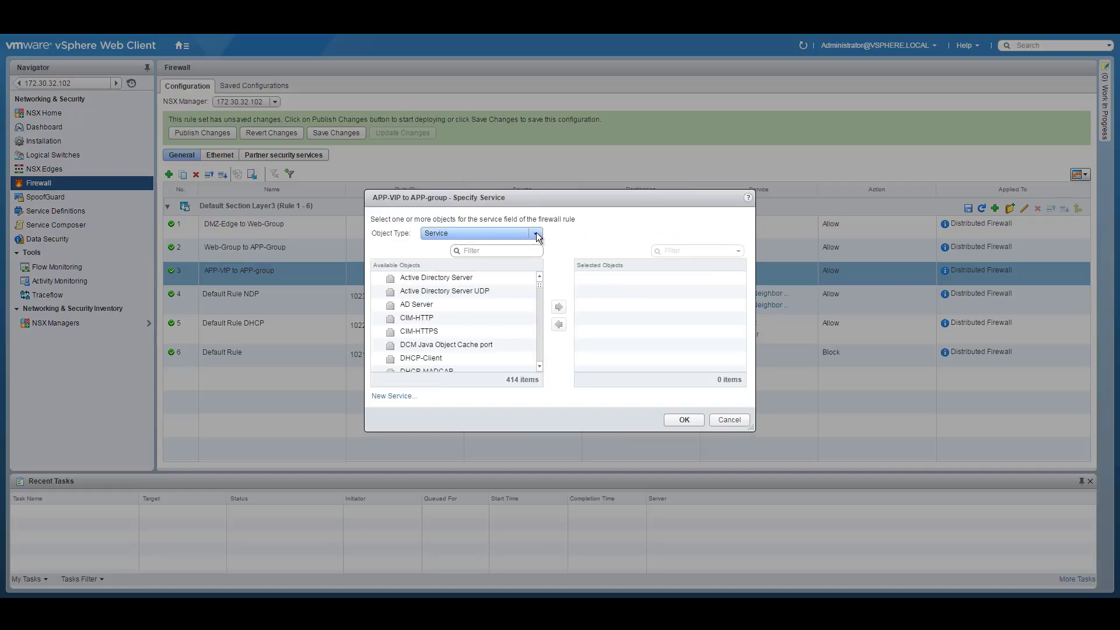
pyautogui.click(483, 250)
pyautogui.write('http')
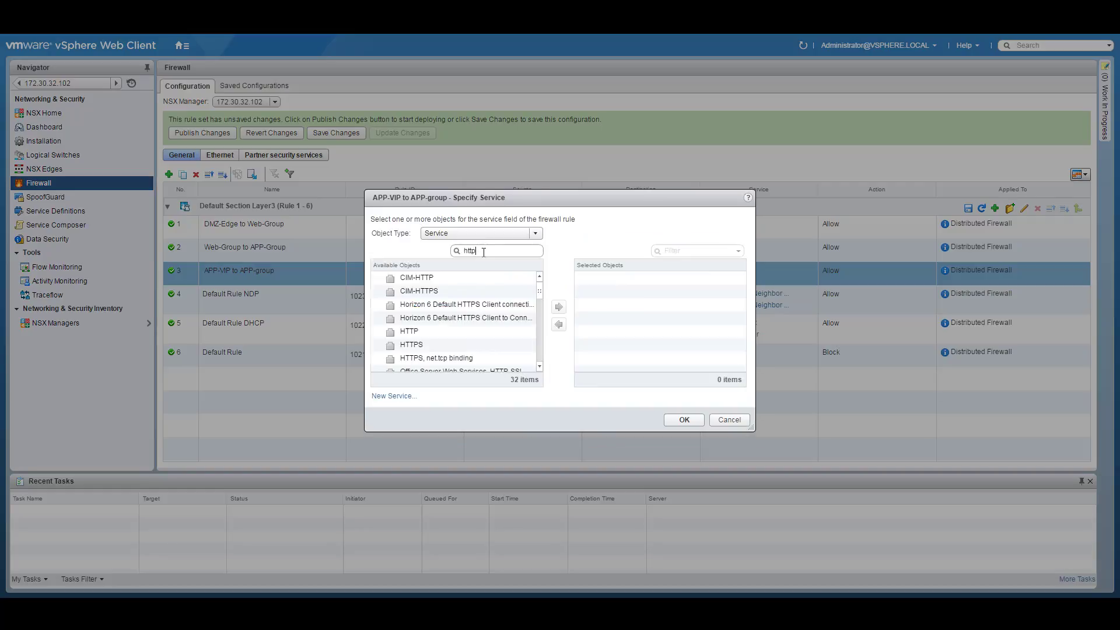
pyautogui.click(413, 333)
pyautogui.doubleClick(414, 334)
pyautogui.click(690, 420)
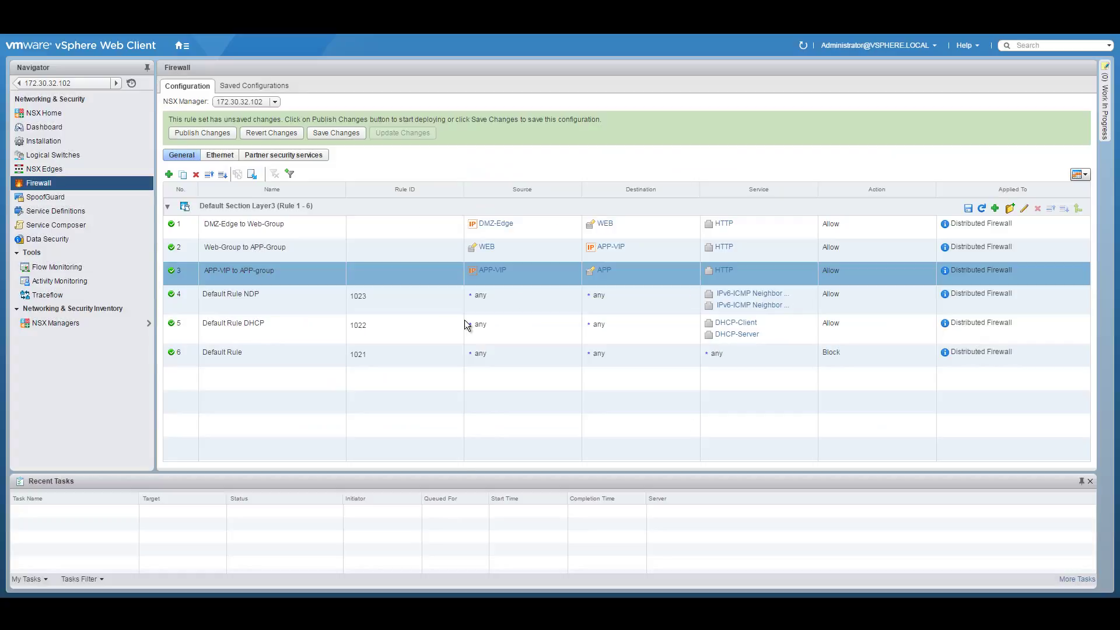
# - Check the documented flows in the Notepad++ notes and add a firewall rule below APP-VIP to APP-group named "APP-group to DB-group"
pyautogui.hotkey('alt', 'Tab')
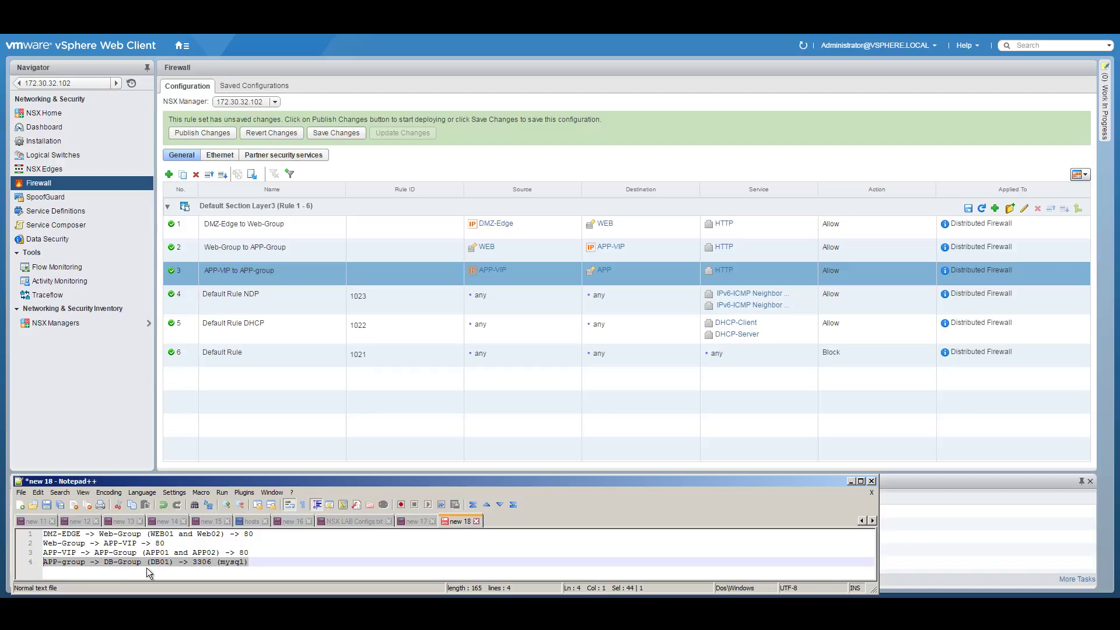
pyautogui.click(850, 481)
pyautogui.click(169, 174)
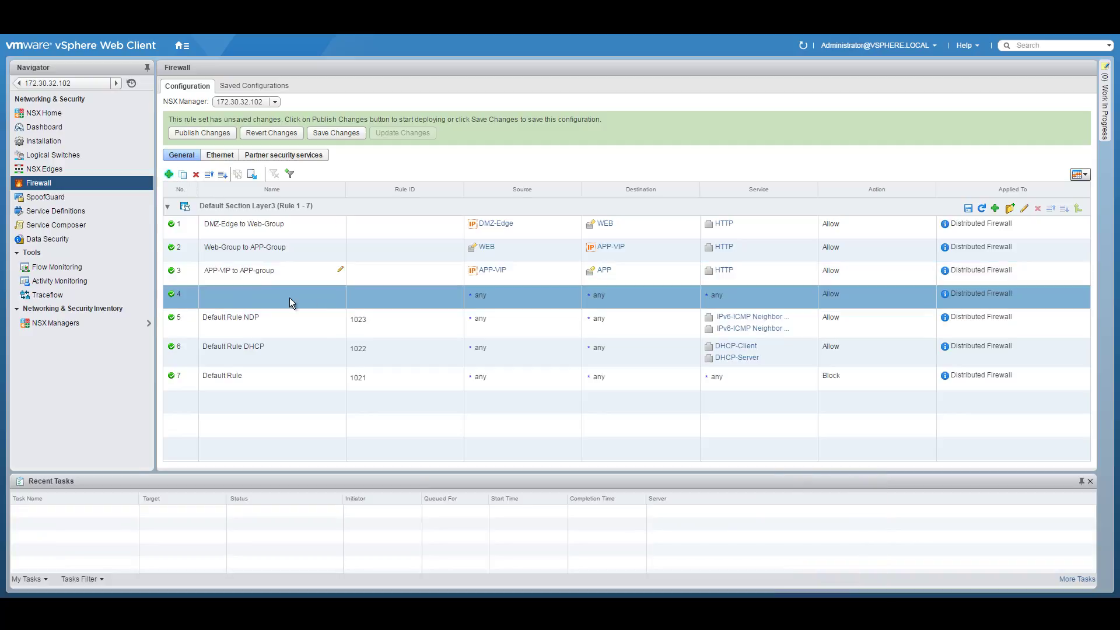
pyautogui.click(342, 298)
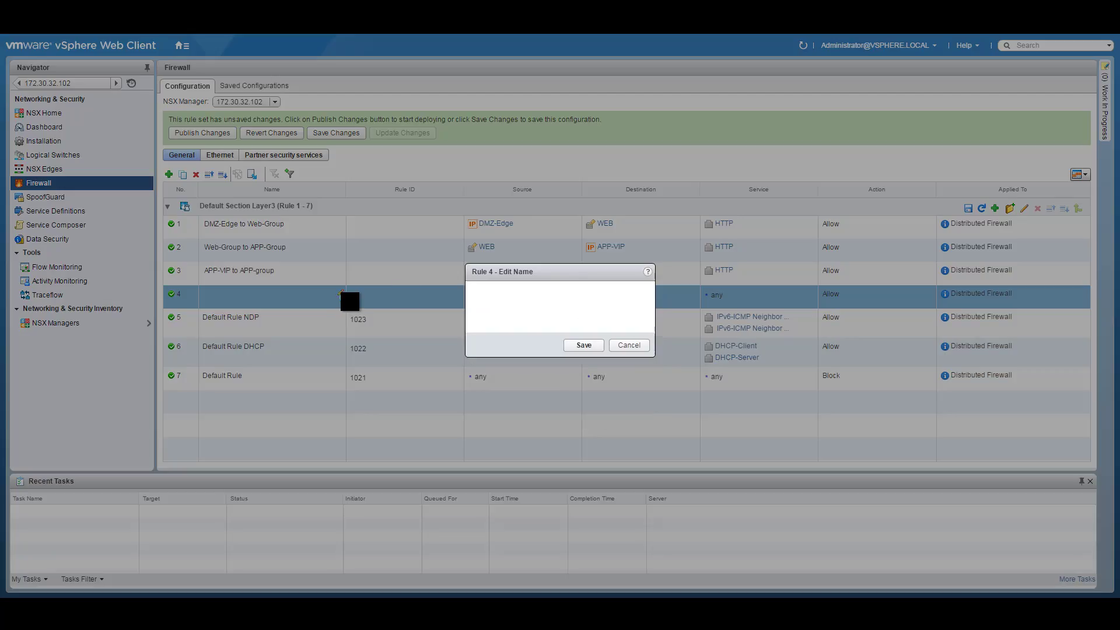
pyautogui.click(555, 306)
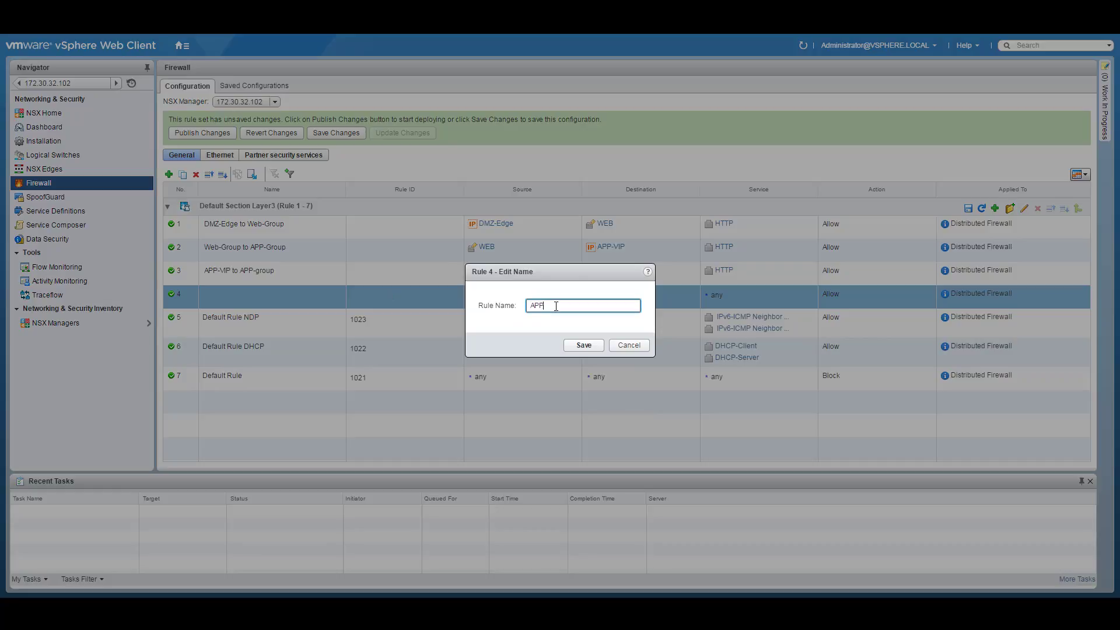
pyautogui.write('APP-group to DB-group')
pyautogui.click(585, 345)
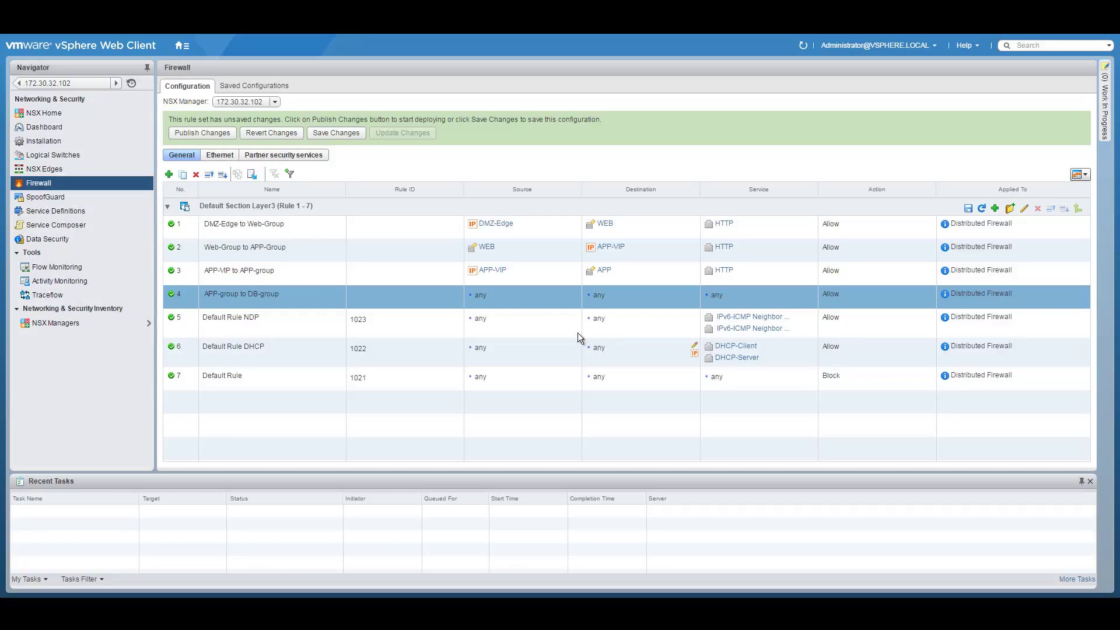
# - Set the source of the APP-group to DB-group rule to the APP security group
pyautogui.click(577, 298)
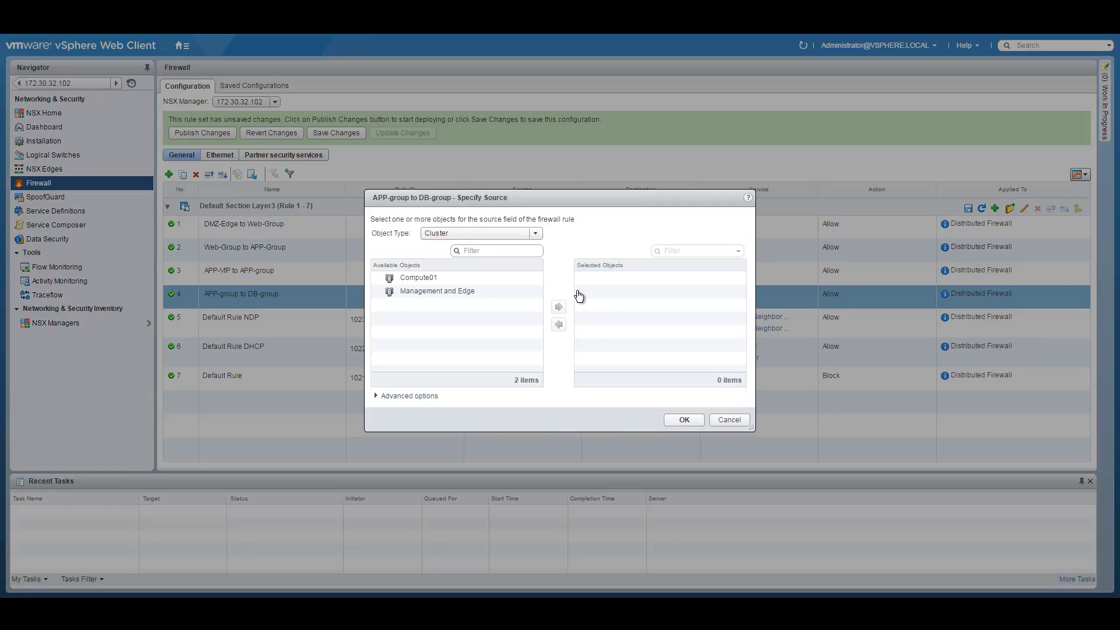
pyautogui.click(534, 233)
pyautogui.moveTo(539, 257); pyautogui.dragTo(546, 299)
pyautogui.click(476, 271)
pyautogui.click(398, 291)
pyautogui.doubleClick(397, 290)
pyautogui.click(684, 420)
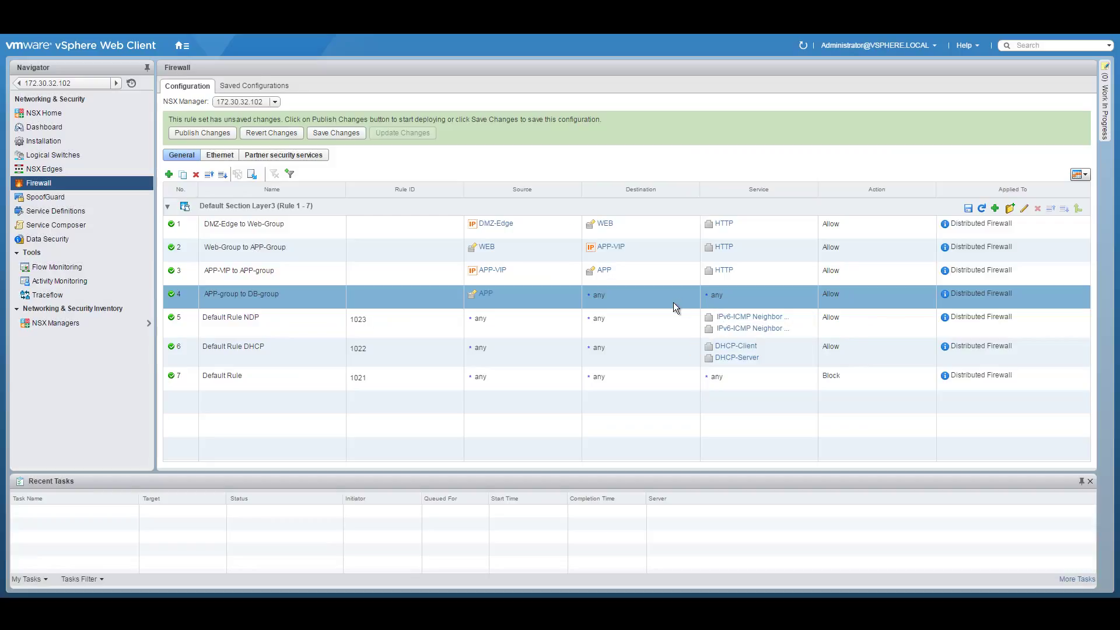
# - Start a new security group named "DB" for the destination of the APP-group to DB-group rule, without dynamic membership criteria
pyautogui.click(696, 296)
pyautogui.click(535, 234)
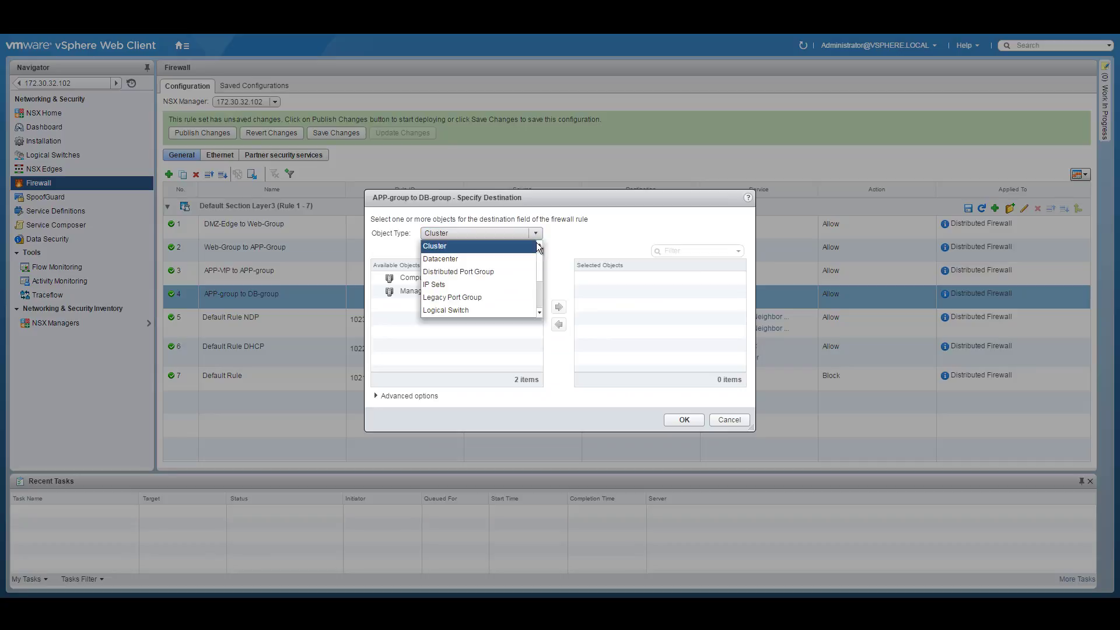
pyautogui.moveTo(541, 264); pyautogui.dragTo(539, 285)
pyautogui.click(455, 278)
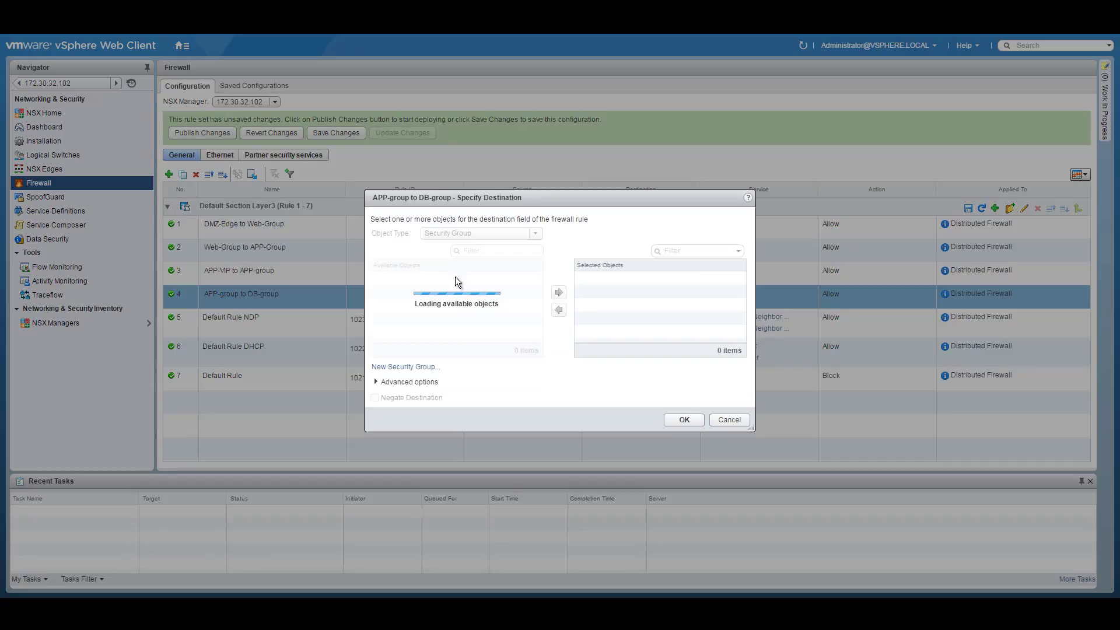
pyautogui.click(406, 367)
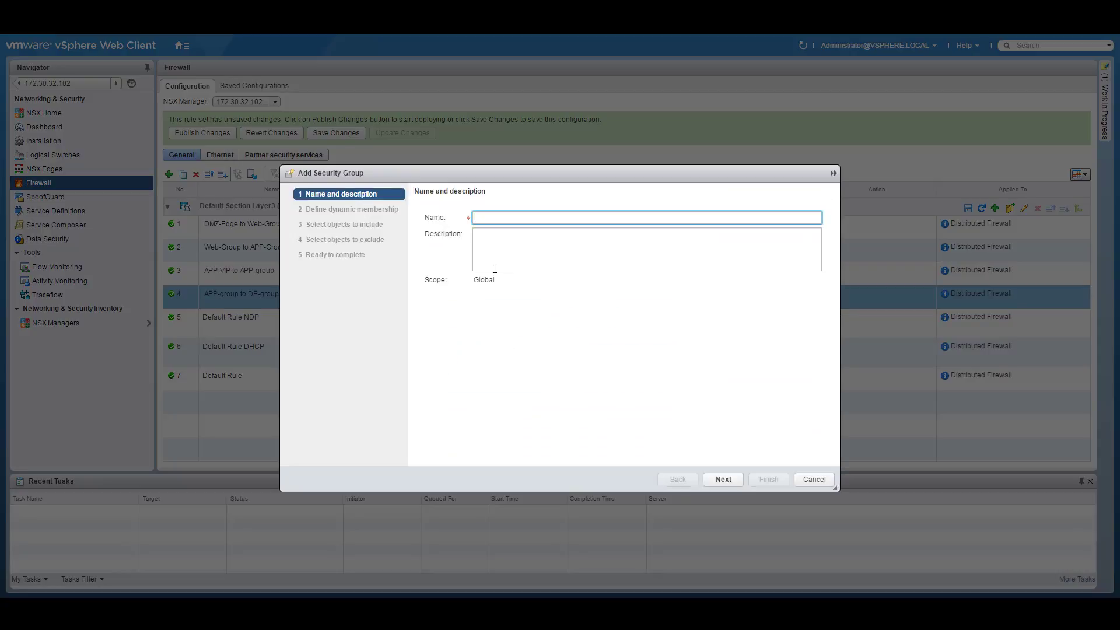
pyautogui.write('DB')
pyautogui.click(731, 479)
pyautogui.click(731, 481)
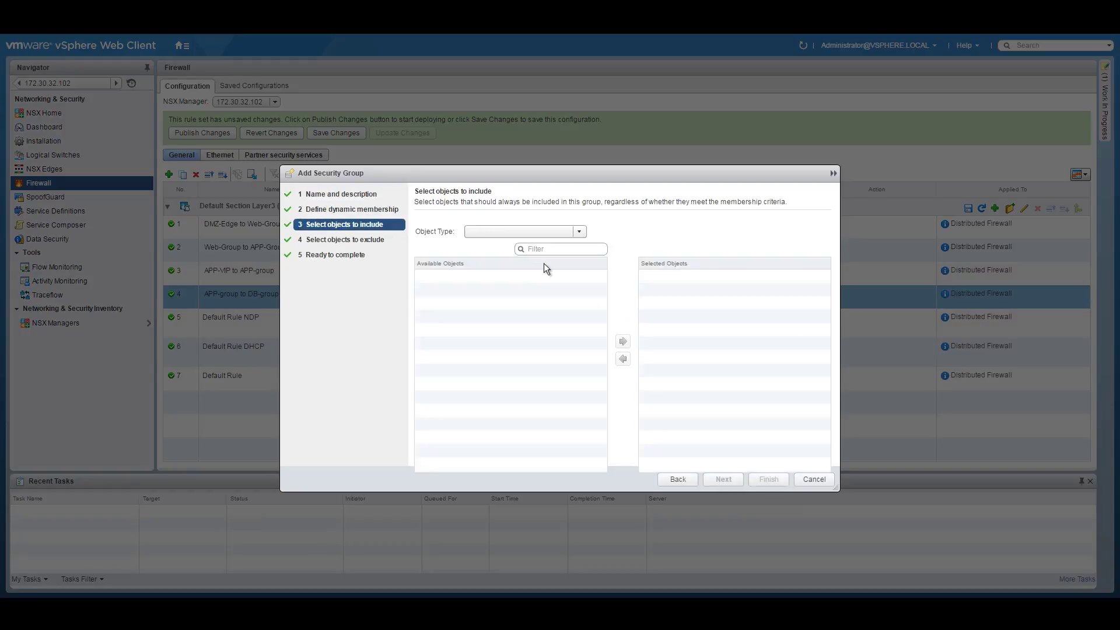
# - Include the virtual machine DB01 in the DB security group and apply the group as the rule's destination
pyautogui.click(580, 233)
pyautogui.scroll(-3, 534, 281)
pyautogui.click(525, 283)
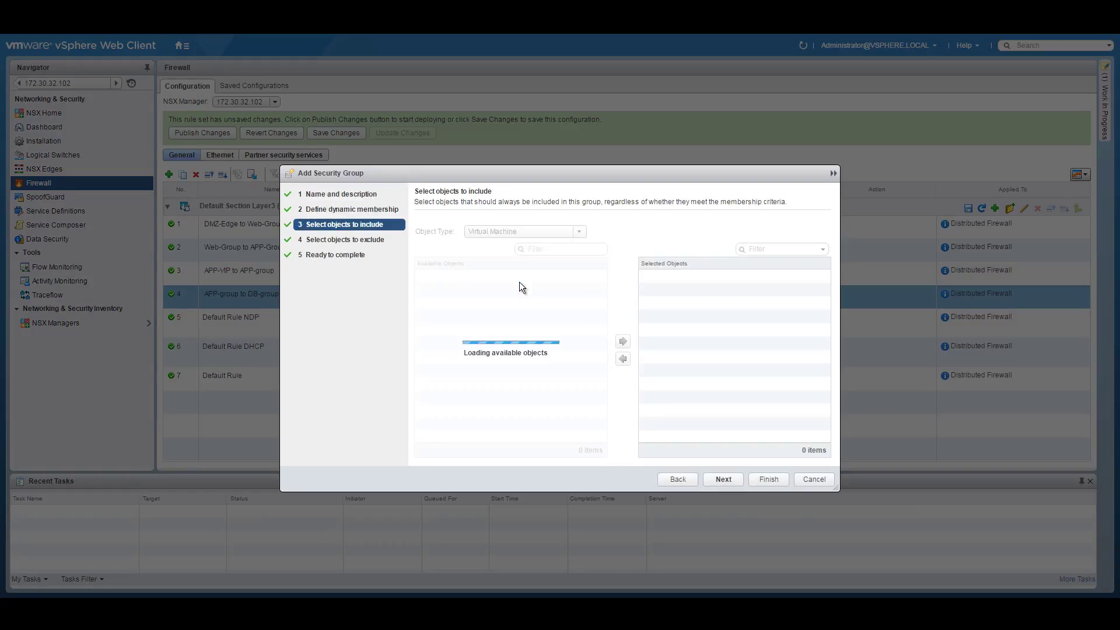
pyautogui.click(453, 331)
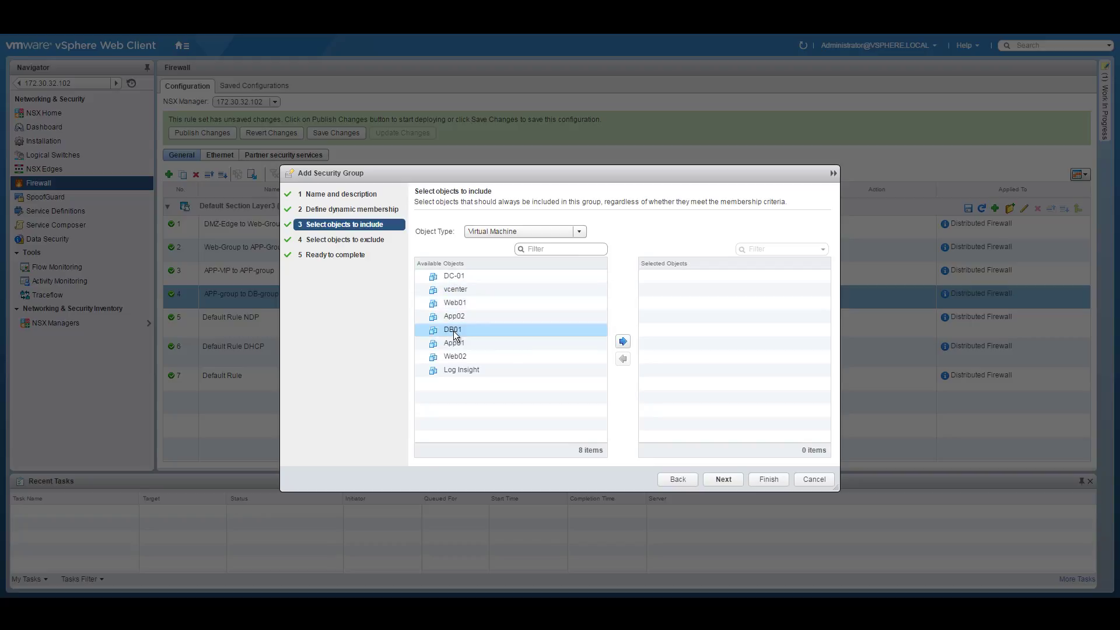
pyautogui.doubleClick(449, 330)
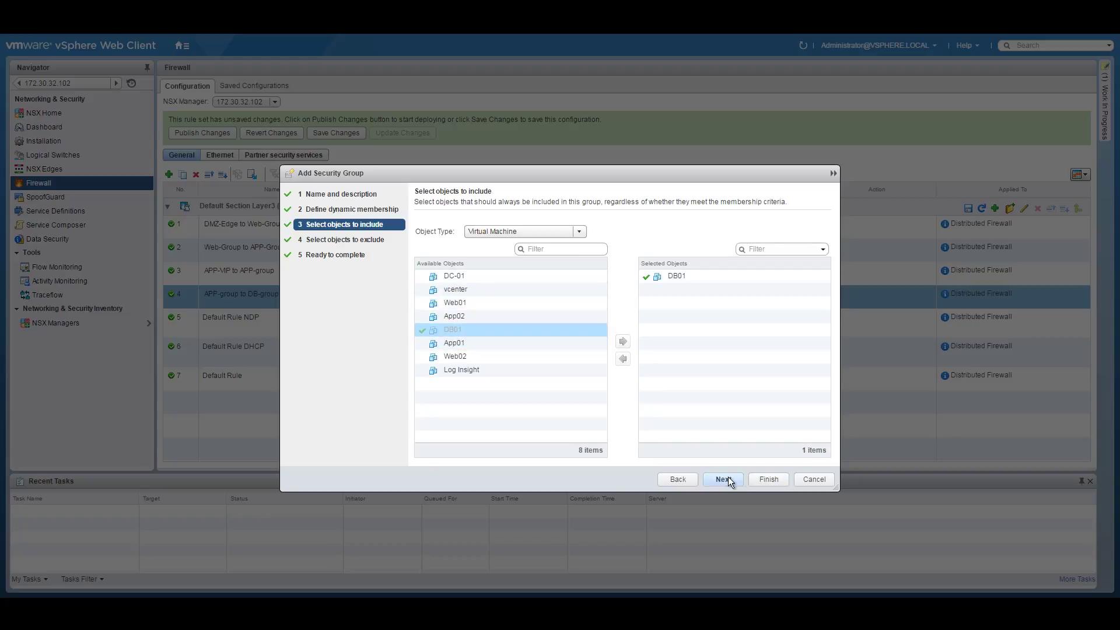
pyautogui.click(728, 477)
pyautogui.click(726, 481)
pyautogui.click(768, 479)
pyautogui.click(682, 421)
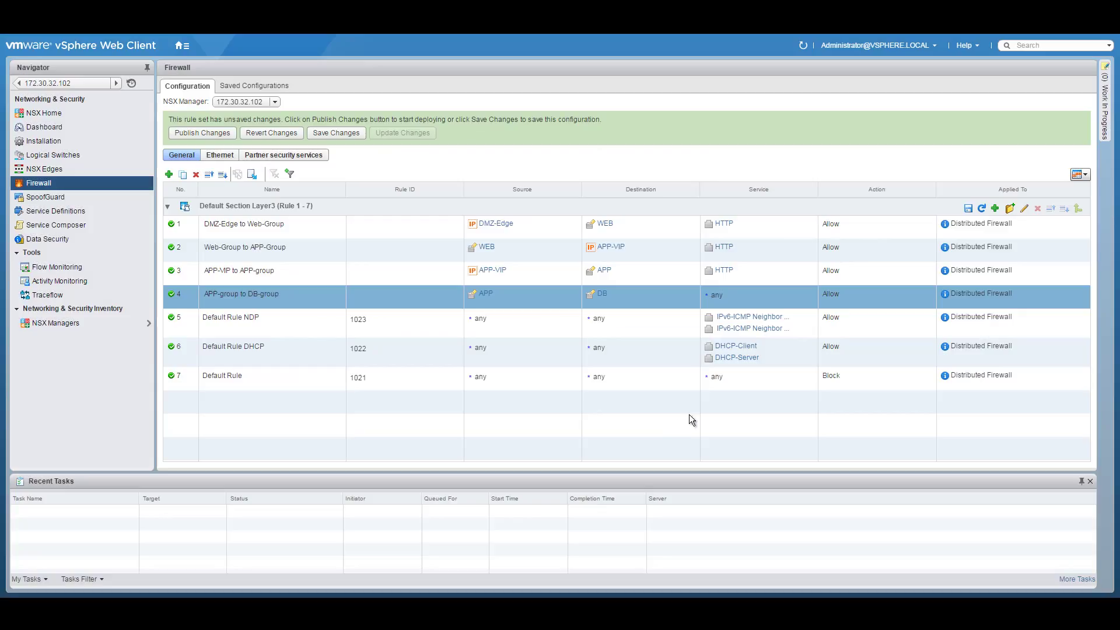
# - Set the service of the APP-group to DB-group rule to MySQL
pyautogui.click(812, 295)
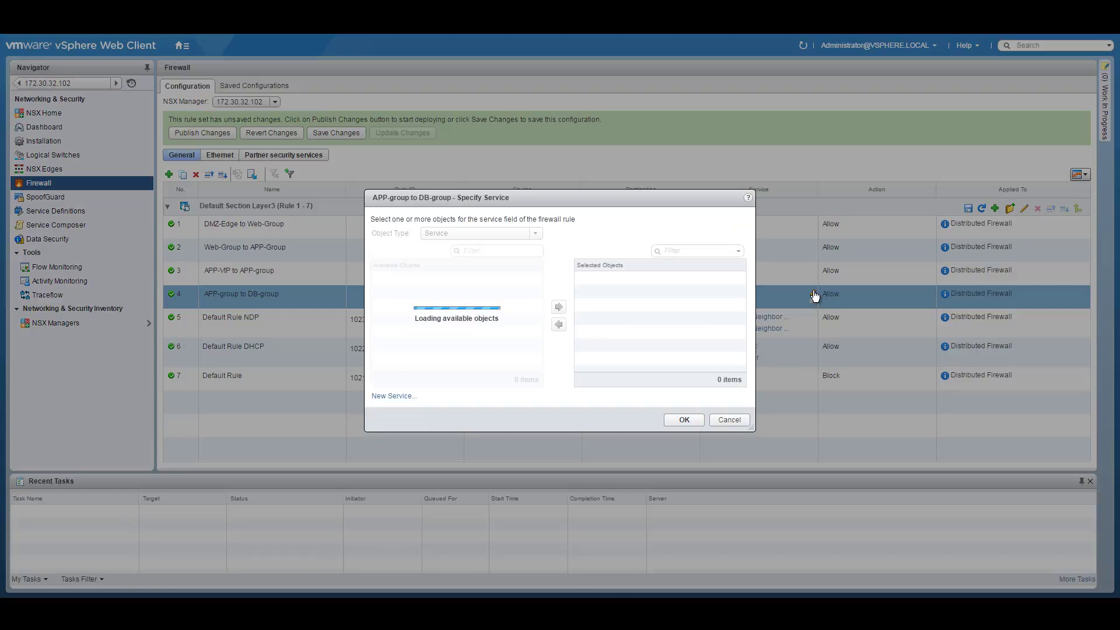
pyautogui.click(471, 250)
pyautogui.write('mysql')
pyautogui.click(418, 279)
pyautogui.click(558, 307)
pyautogui.click(672, 417)
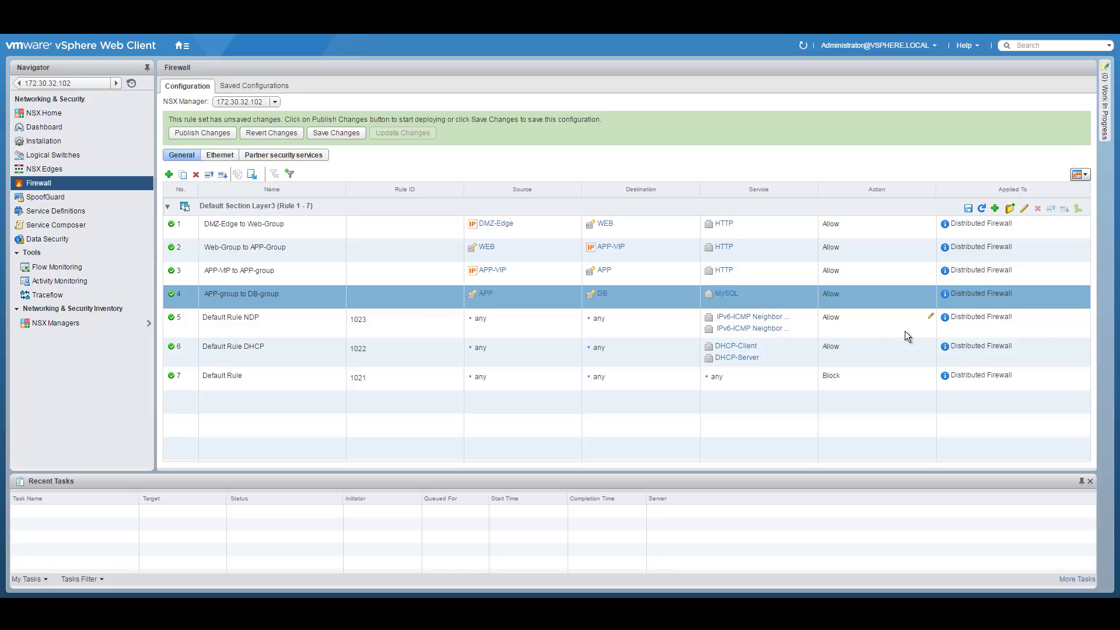
# - Publish the firewall rule changes and test them by reloading the 3 Tier app page at 10.255.1.5 in the tbdemDHCP console's browser
pyautogui.click(192, 134)
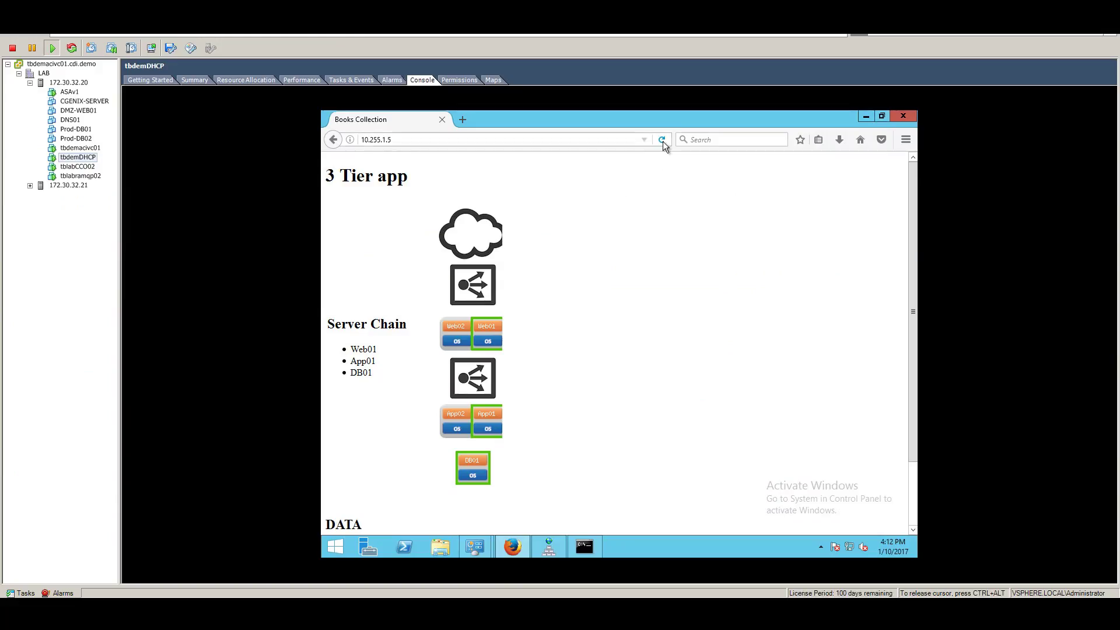
pyautogui.click(662, 139)
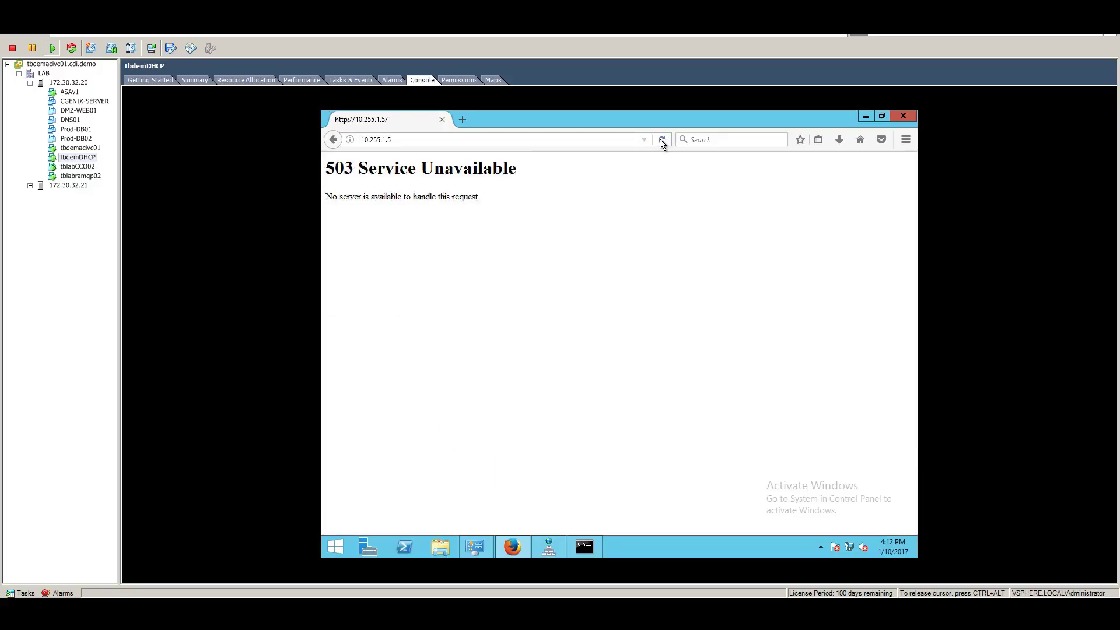
# - Copy the address 10.255.1.5, restart the console's Firefox browser, decline making it the default browser, and load the copied address
pyautogui.click(377, 140)
pyautogui.rightClick(380, 140)
pyautogui.click(411, 175)
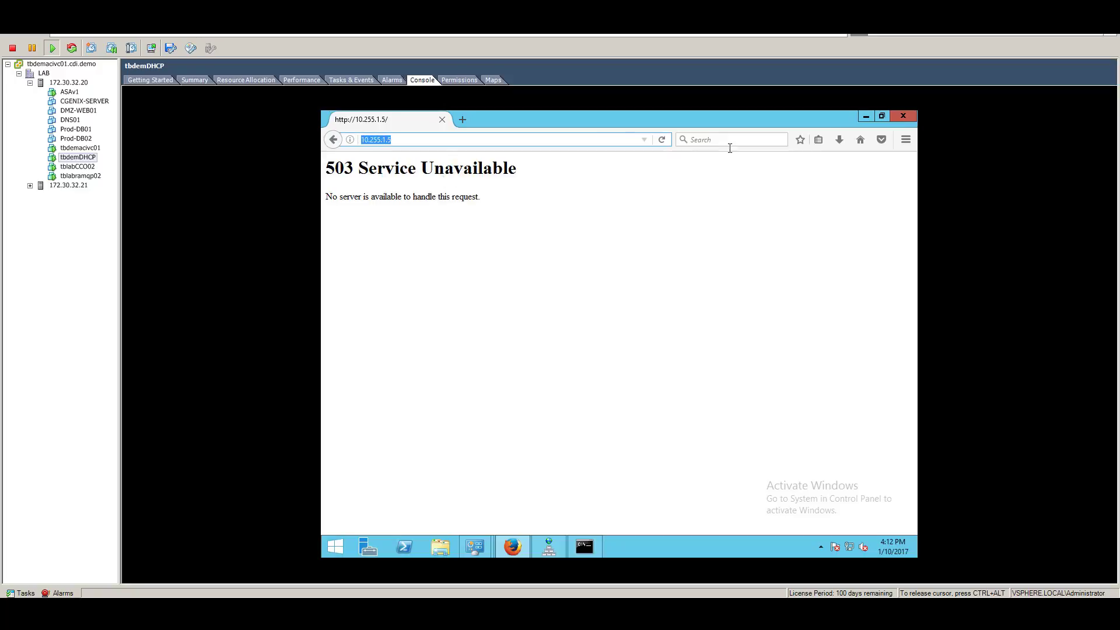
pyautogui.click(903, 116)
pyautogui.click(512, 546)
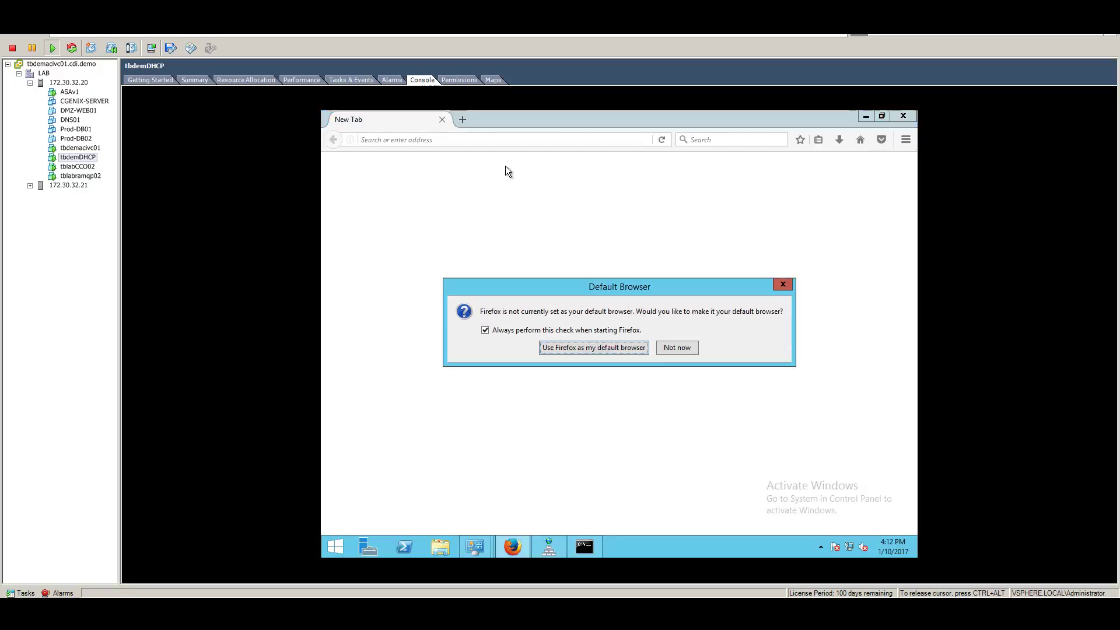
pyautogui.click(680, 345)
pyautogui.rightClick(424, 140)
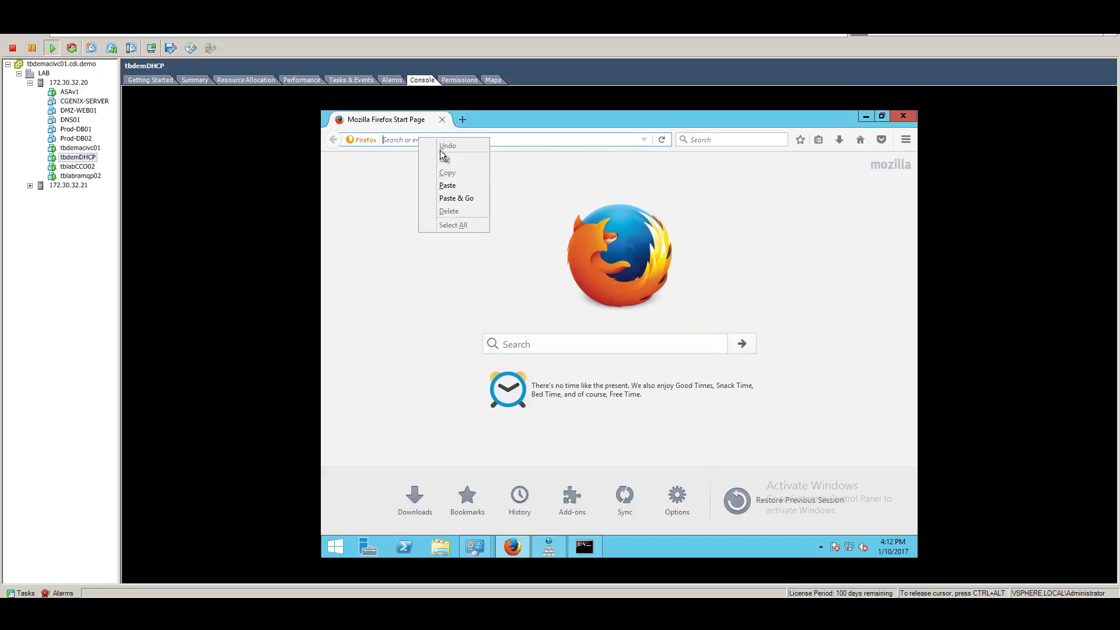
pyautogui.click(445, 194)
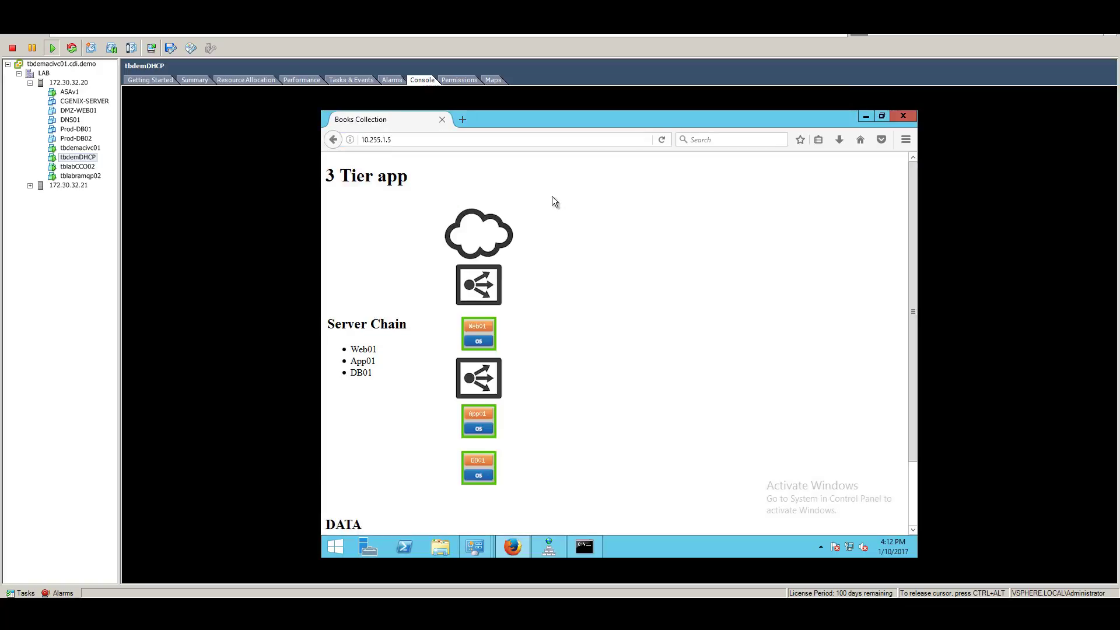
# - Reload the 3 Tier app page several times to check the server chain through the load balancers
pyautogui.click(664, 139)
pyautogui.click(664, 139)
pyautogui.click(664, 139)
pyautogui.click(664, 140)
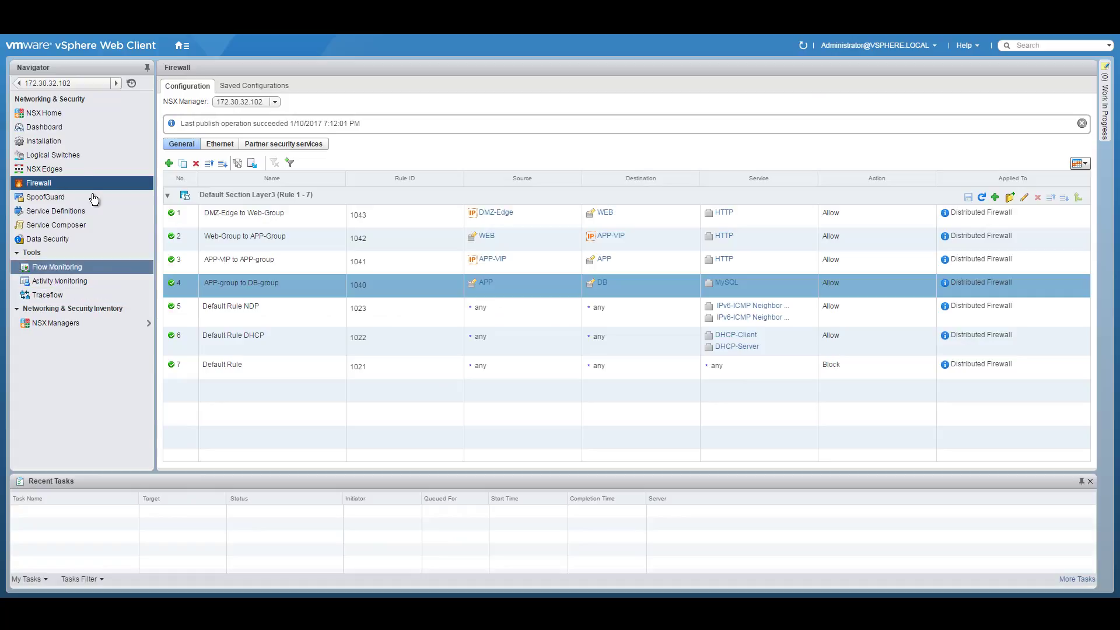
# - Open NSX-DMZ-EDGE from the NSX Edges in the vSphere Web Client and examine the Default Rule in its firewall
pyautogui.click(51, 171)
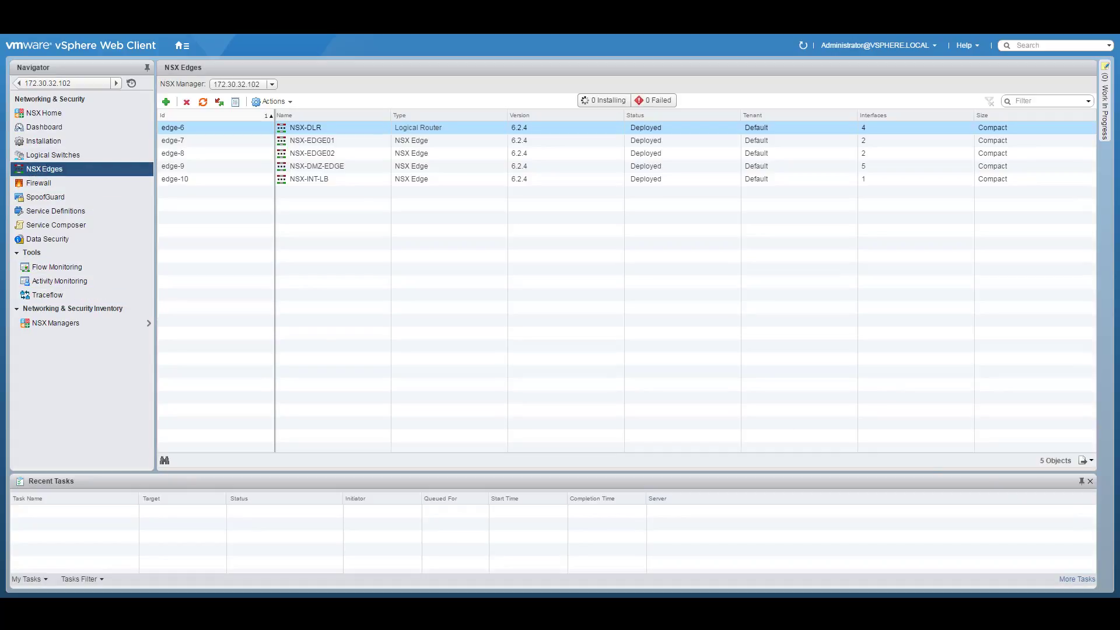
pyautogui.click(352, 166)
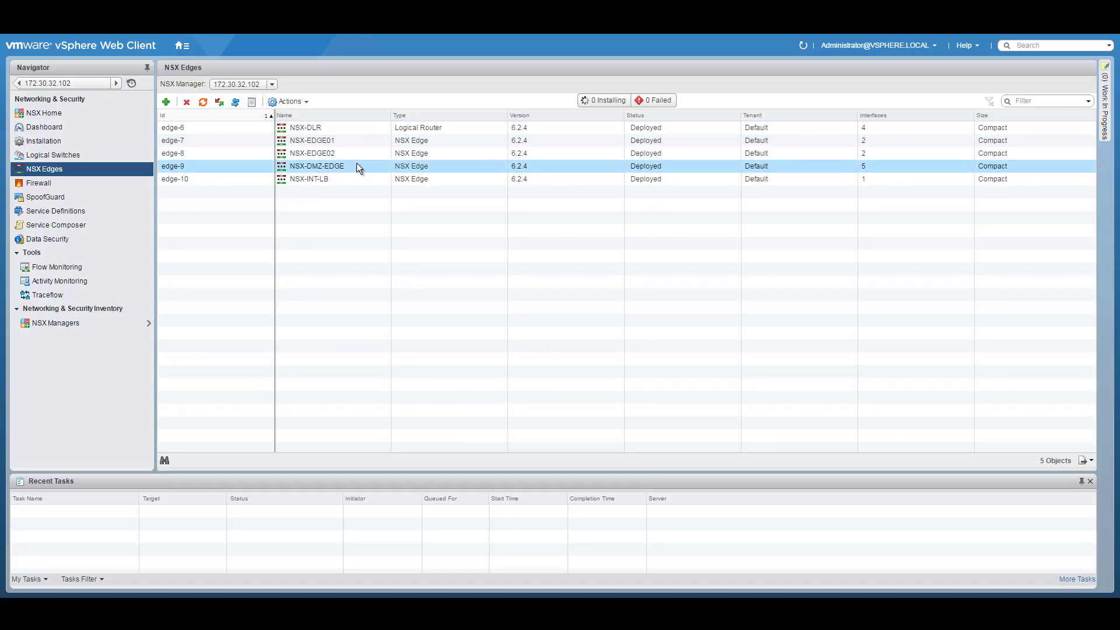
pyautogui.doubleClick(352, 166)
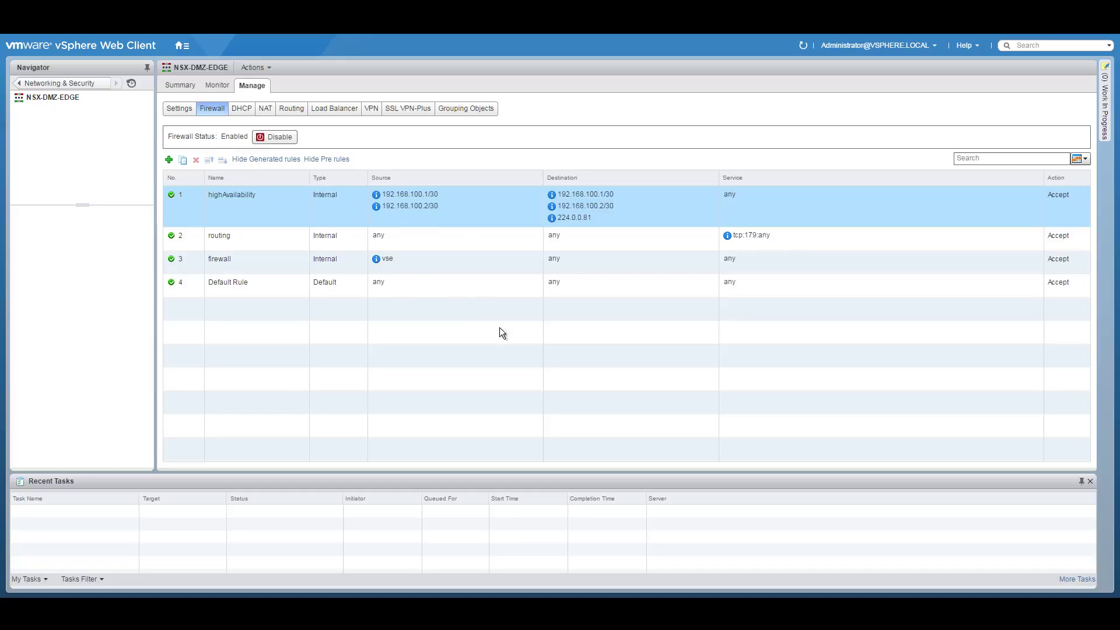
pyautogui.click(444, 285)
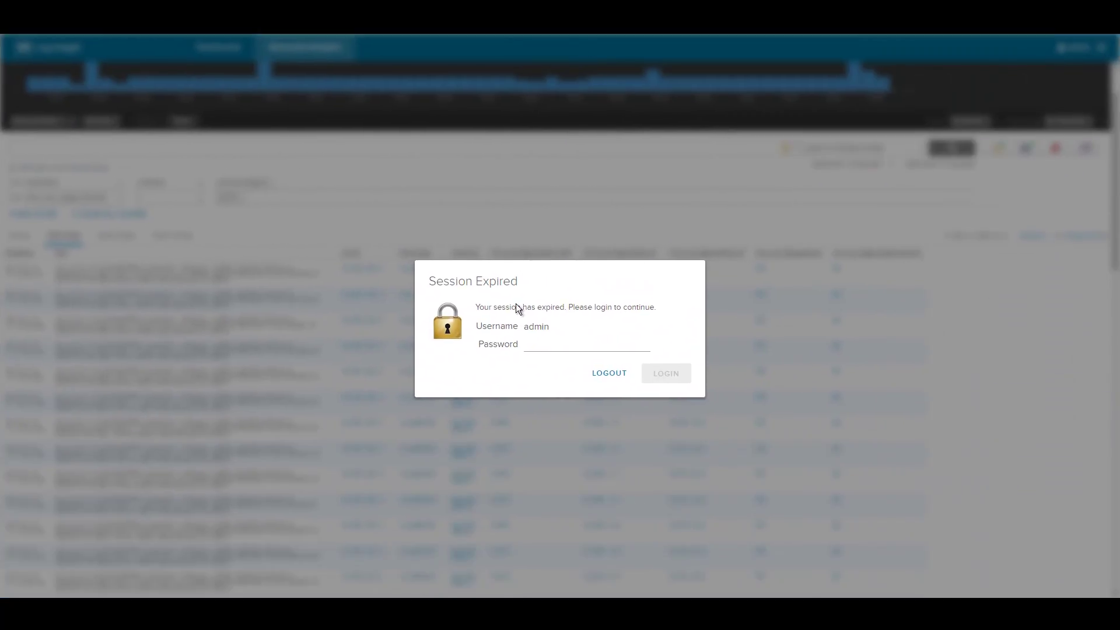
# - Switch to Log Insight and log back in to the expired admin session by entering the account password
pyautogui.click(527, 344)
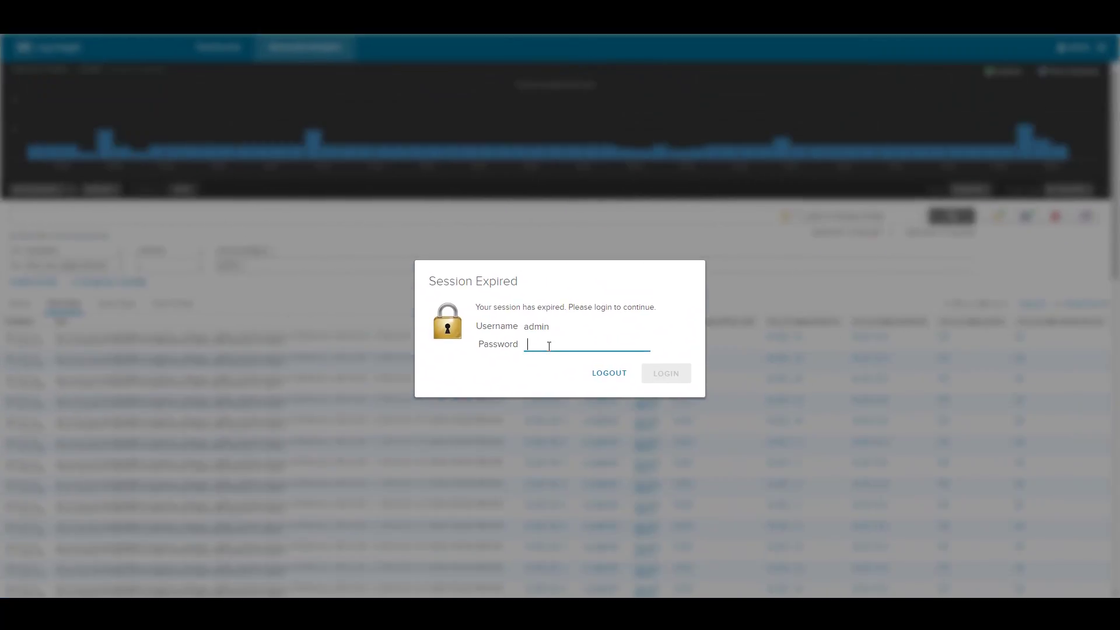
pyautogui.write('xxx')
pyautogui.press('BackSpace')
pyautogui.press('BackSpace')
pyautogui.press('BackSpace')
pyautogui.write('xxxxxxxx')
pyautogui.press('Return')
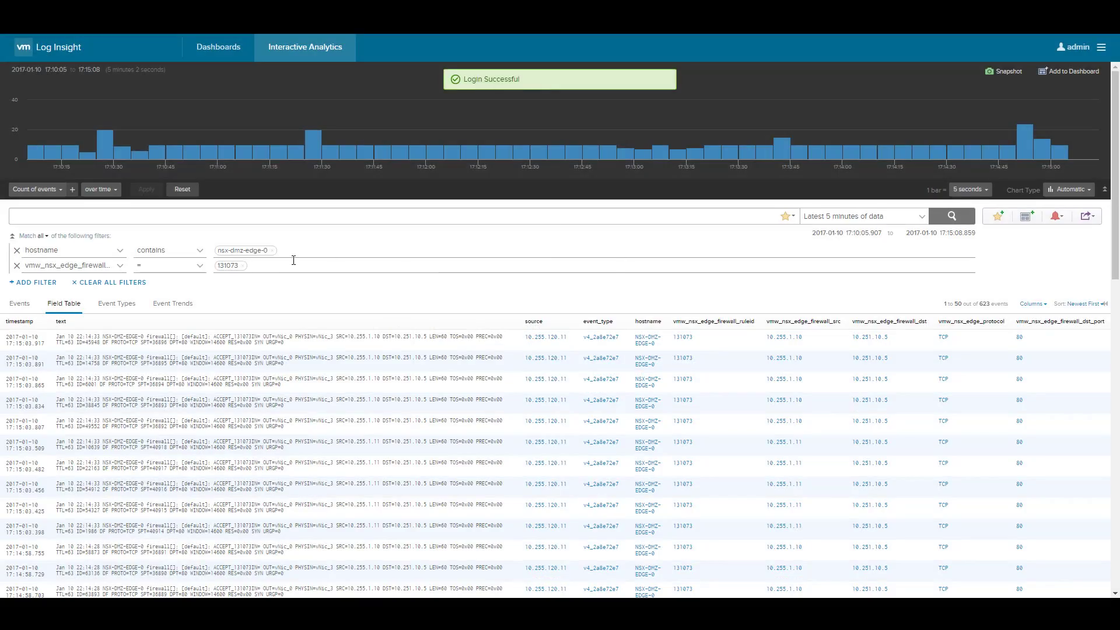
# - Remove the firewall rule ID and hostname filters from the Log Insight query and rerun it
pyautogui.click(17, 266)
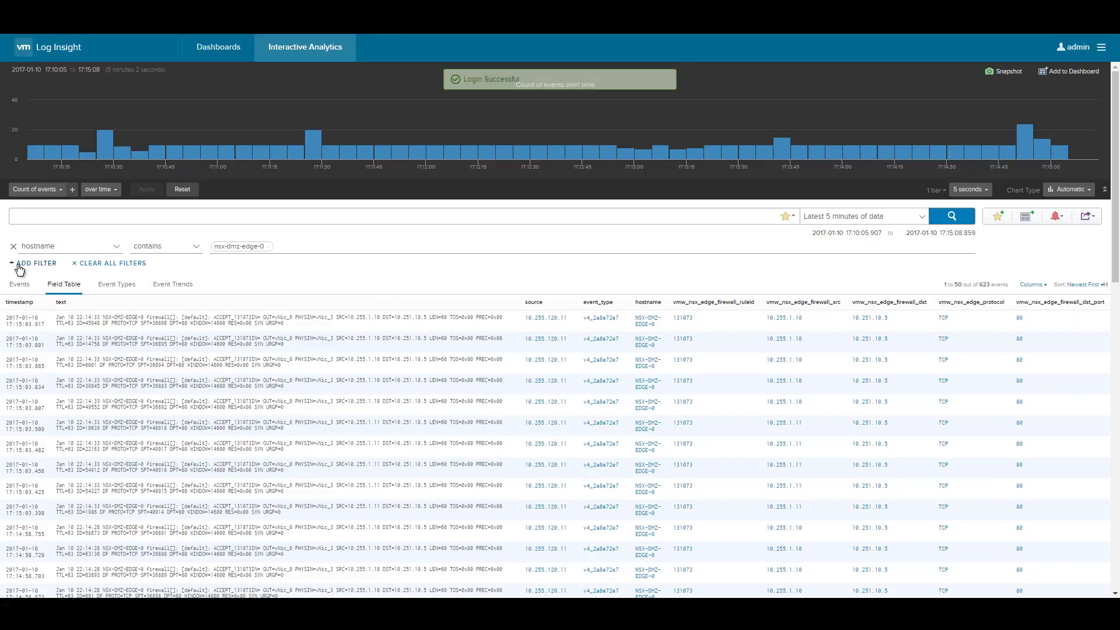
pyautogui.click(13, 247)
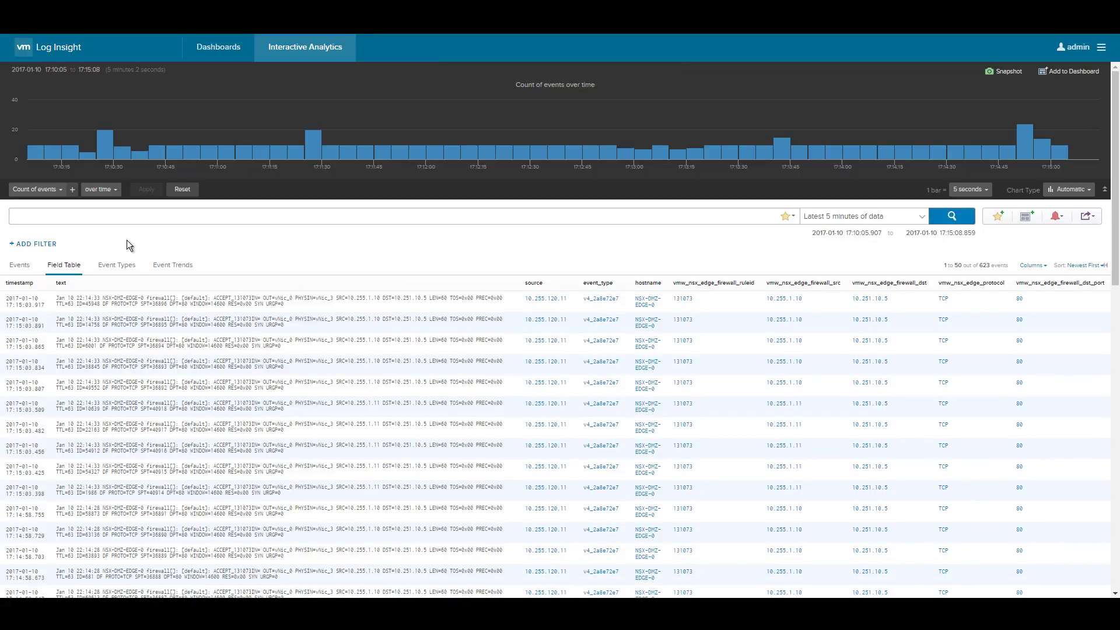
pyautogui.click(951, 215)
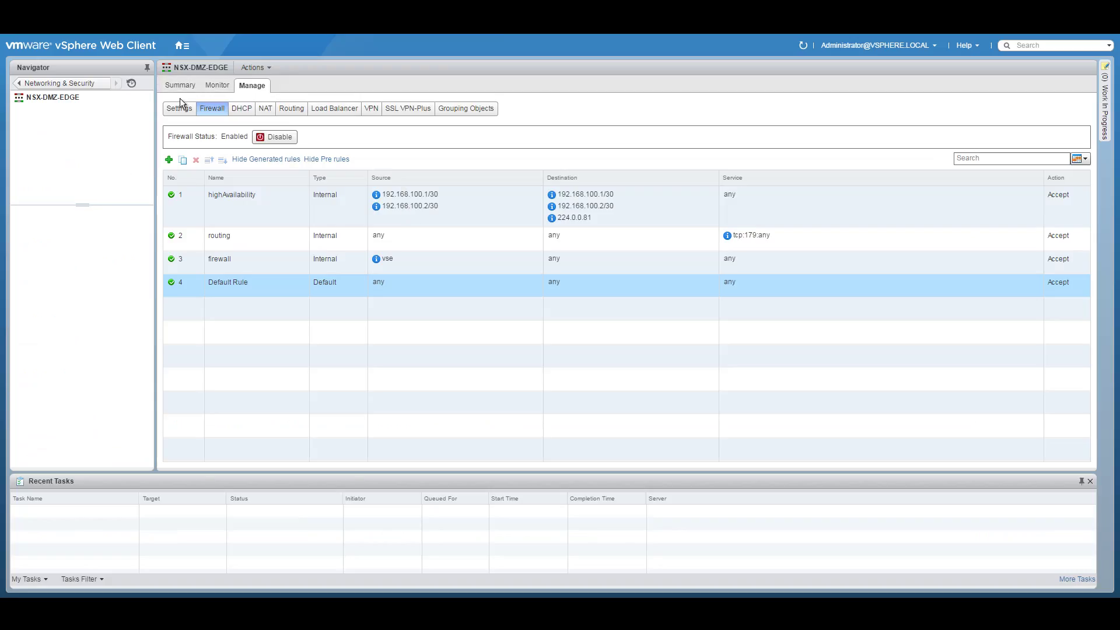
# - Switch to the vSphere Web Client, review NSX-DMZ-EDGE's syslog server settings, and return to its firewall rules
pyautogui.click(180, 106)
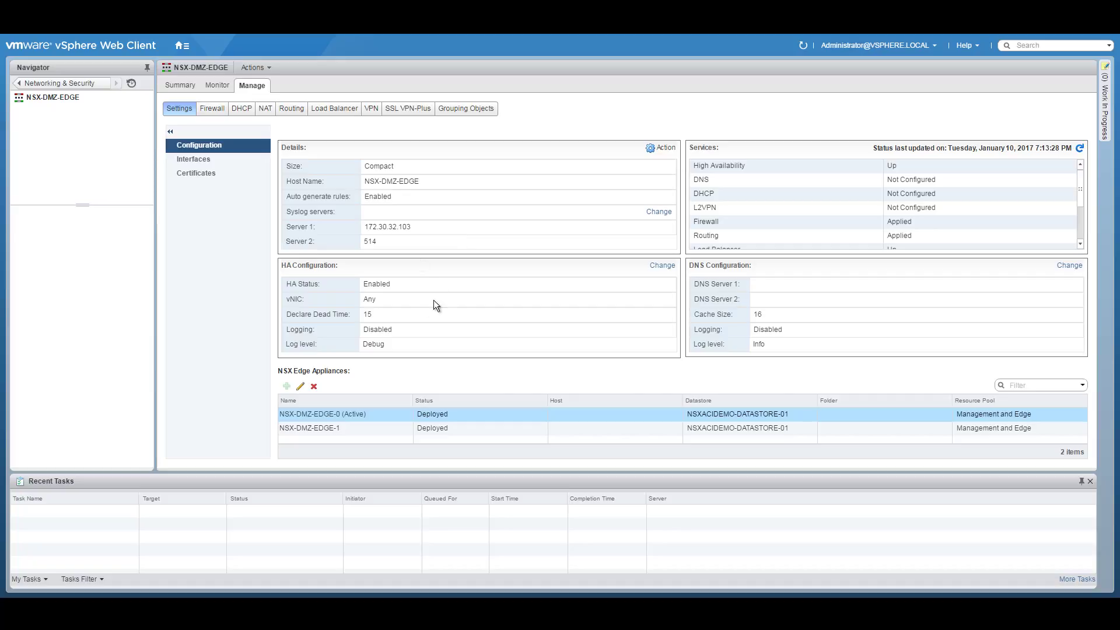
pyautogui.click(210, 109)
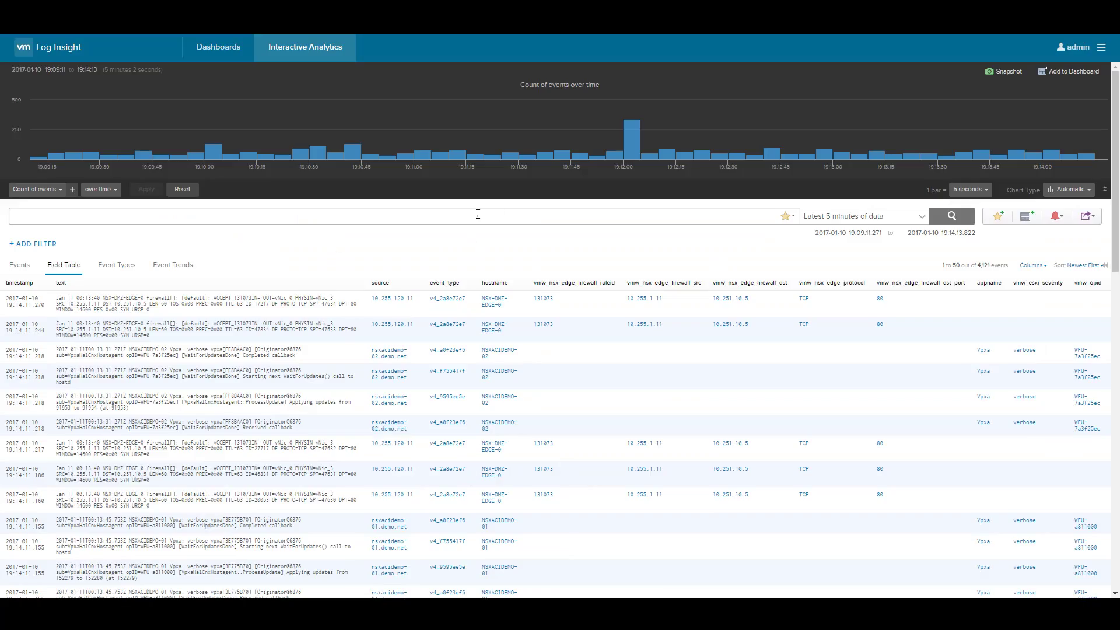
# - Filter the Log Insight events to hostname NSX-DMZ-EDGE-0 and edge firewall rule ID 131073, and refresh the query
pyautogui.click(501, 301)
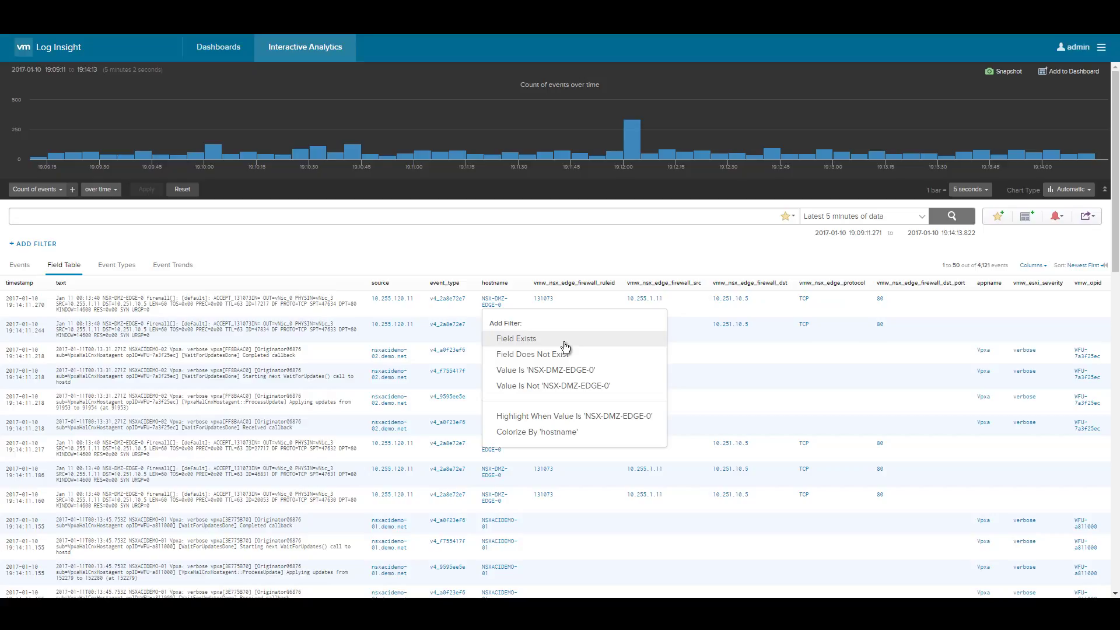
pyautogui.click(546, 370)
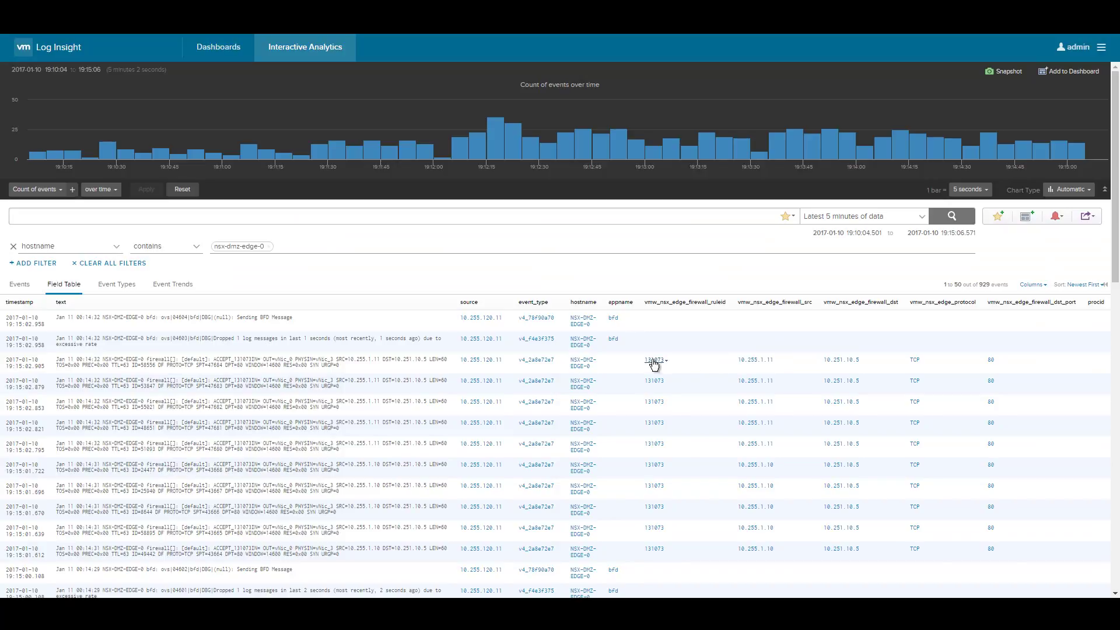
pyautogui.click(656, 360)
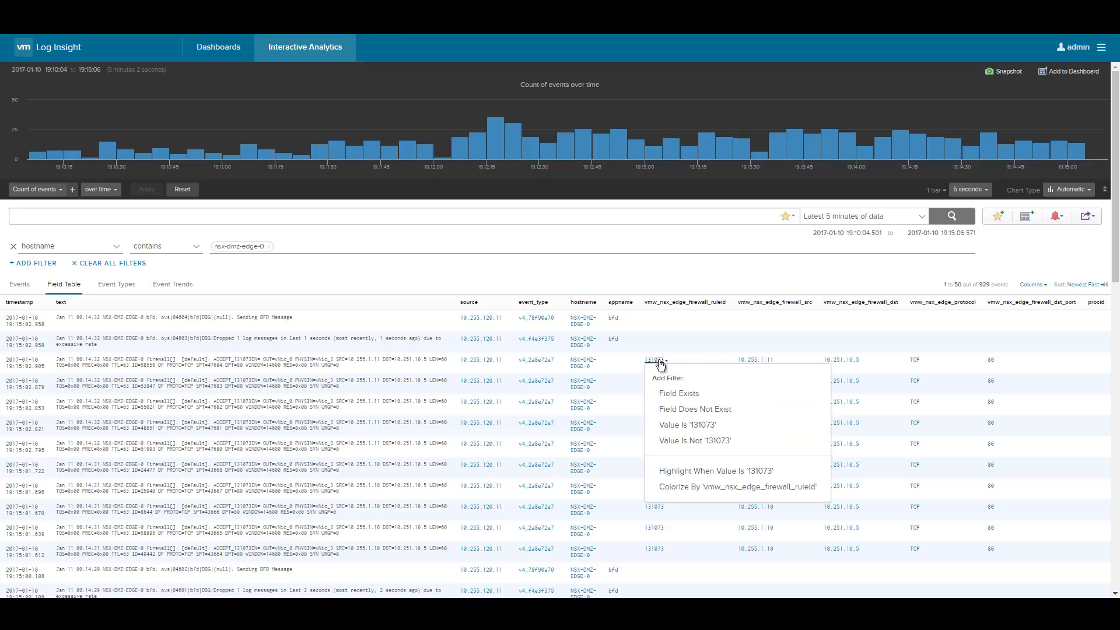
pyautogui.click(684, 426)
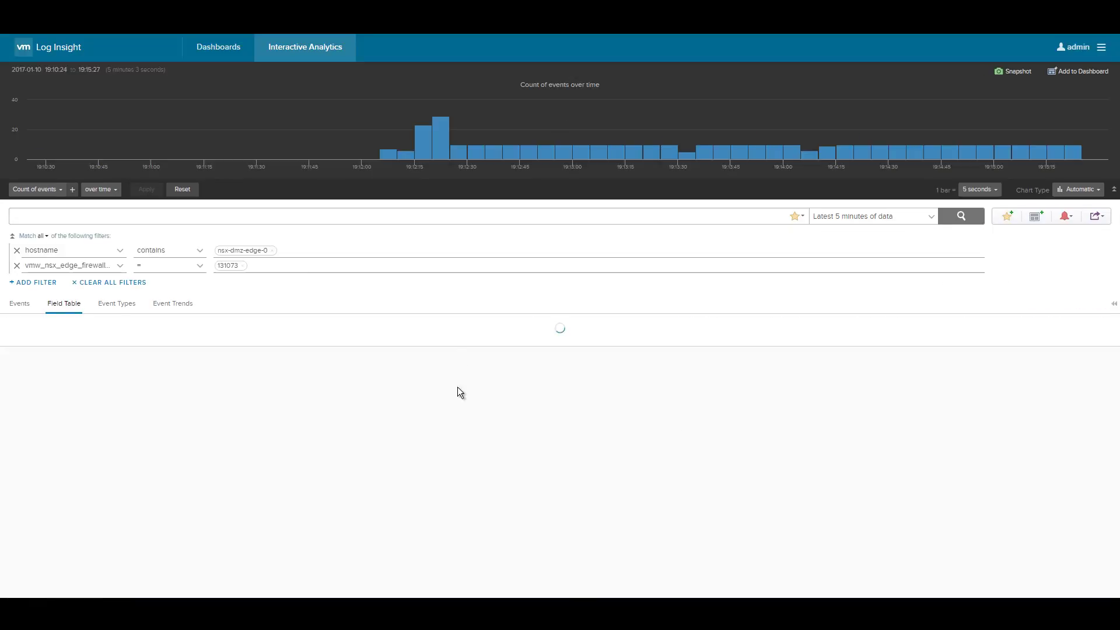
pyautogui.click(952, 216)
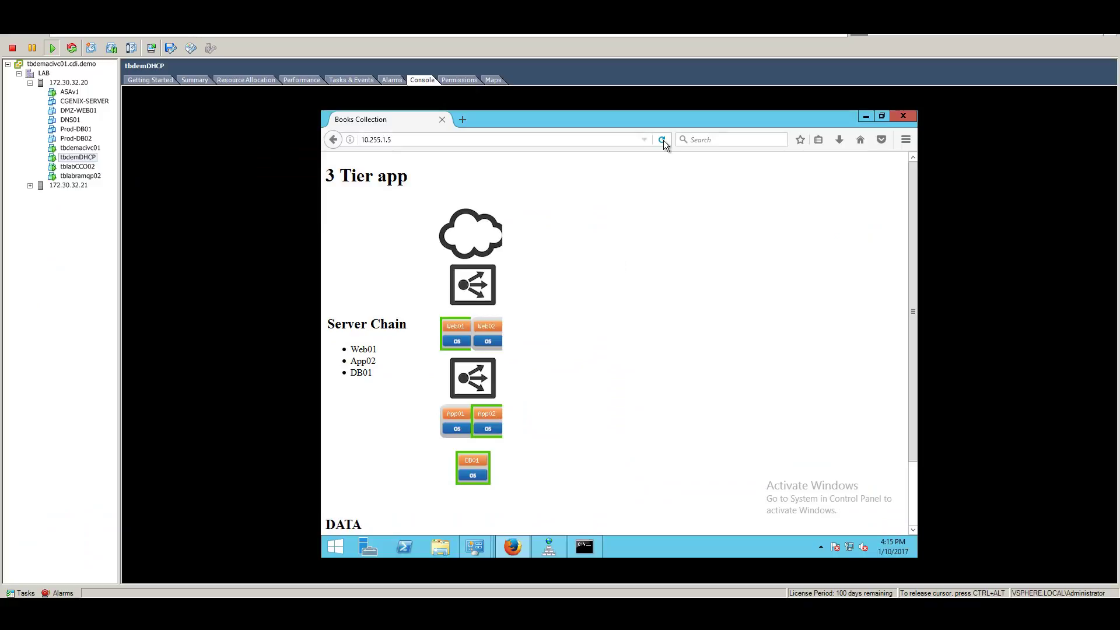
# - Switch to the tbdemDHCP console and reload the 3 Tier app page several times to generate fresh traffic
pyautogui.click(663, 140)
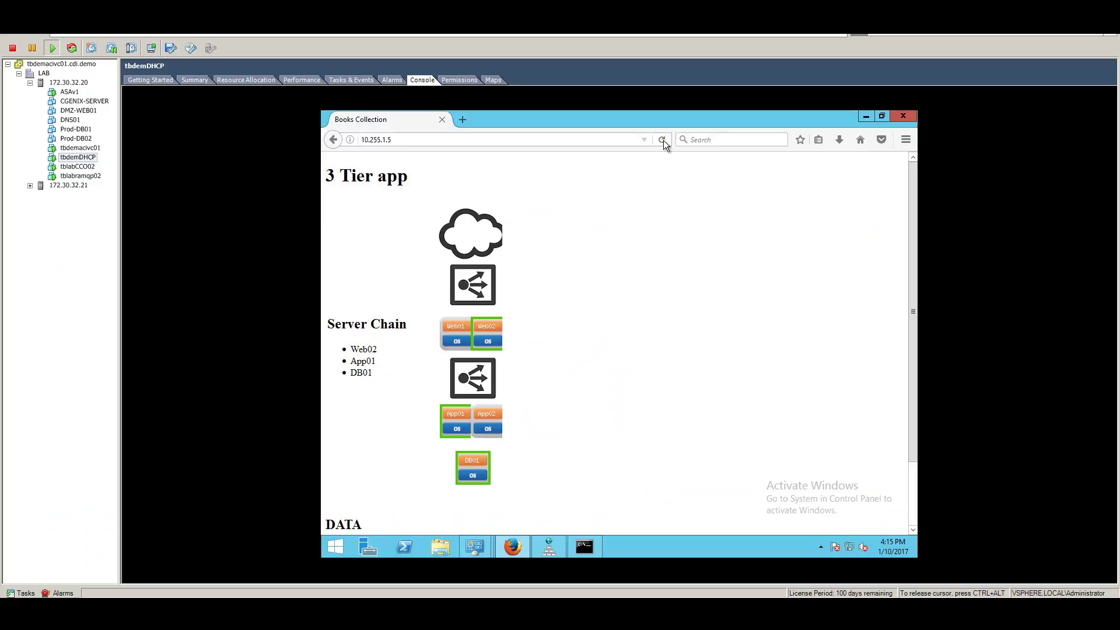
pyautogui.click(662, 140)
pyautogui.click(662, 140)
pyautogui.click(662, 140)
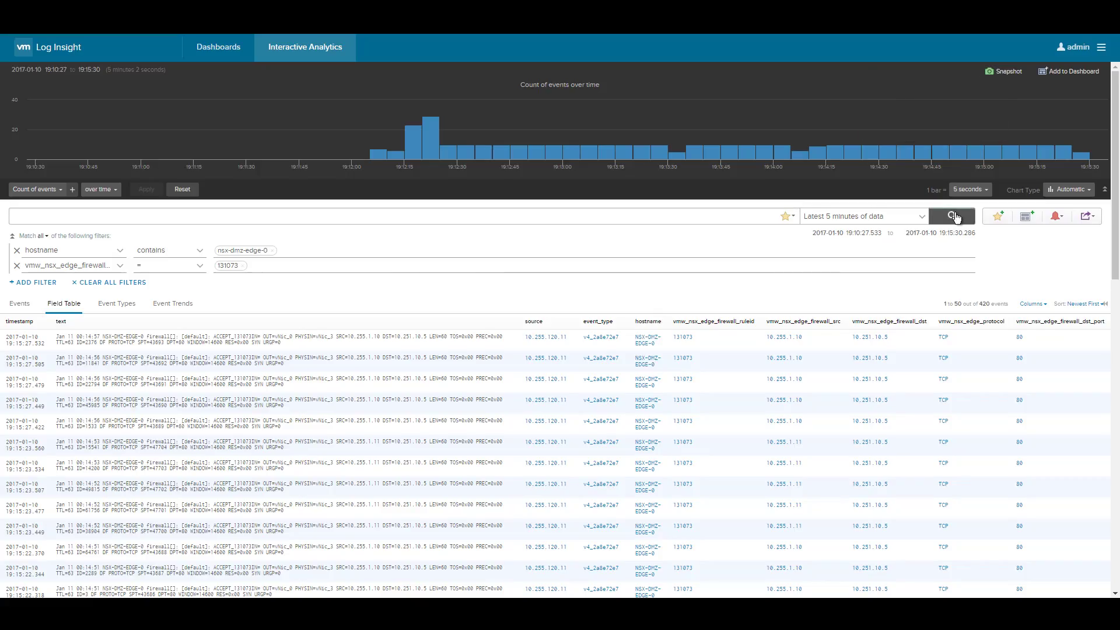
# - Rerun the filtered Log Insight query and examine the sources, destinations and ports of the flows accepted by the edge's default rule
pyautogui.click(958, 217)
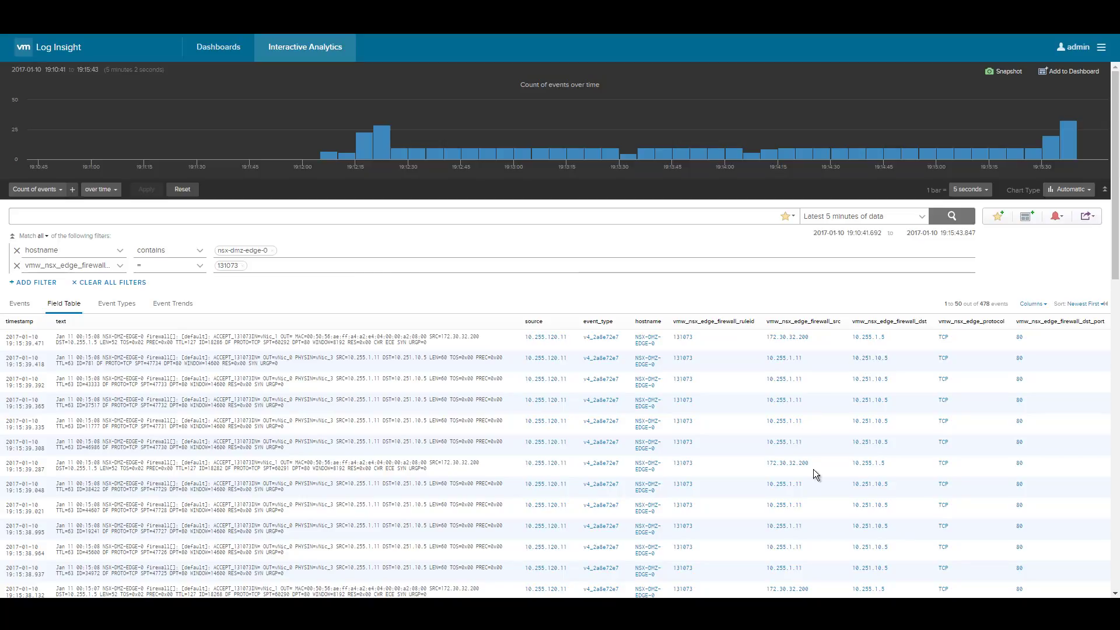
pyautogui.scroll(-3, 813, 473)
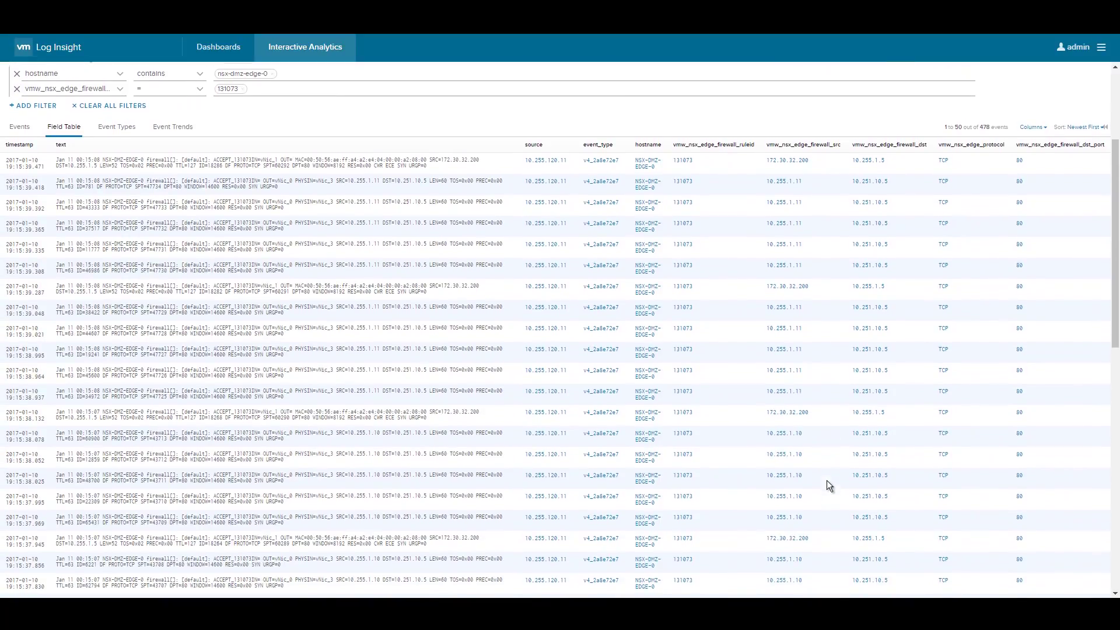
pyautogui.scroll(-3, 827, 480)
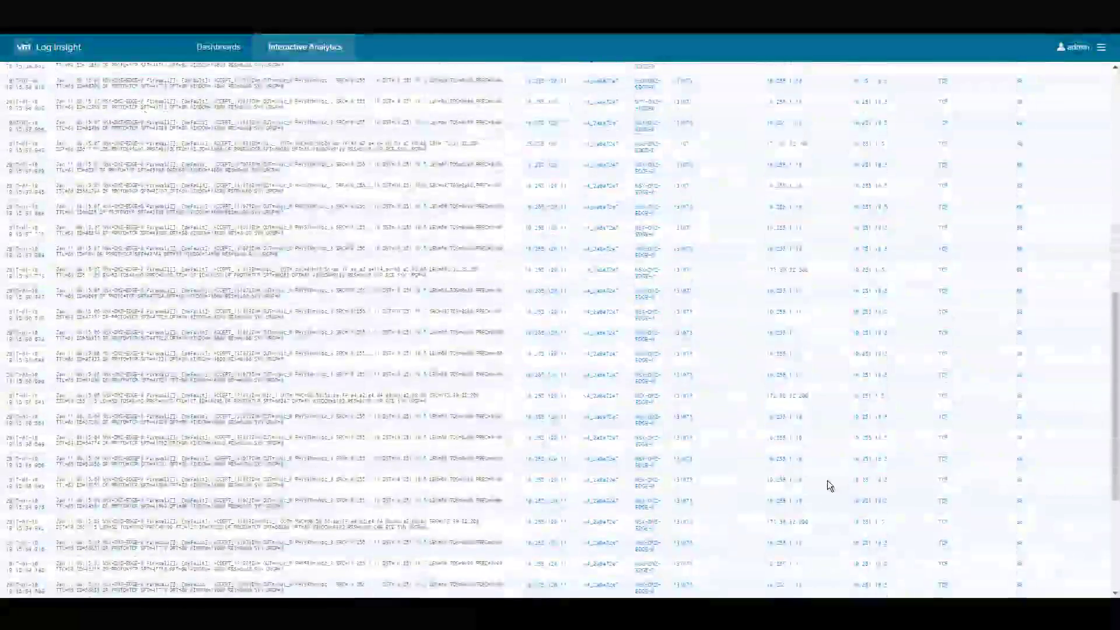
pyautogui.scroll(-5, 827, 481)
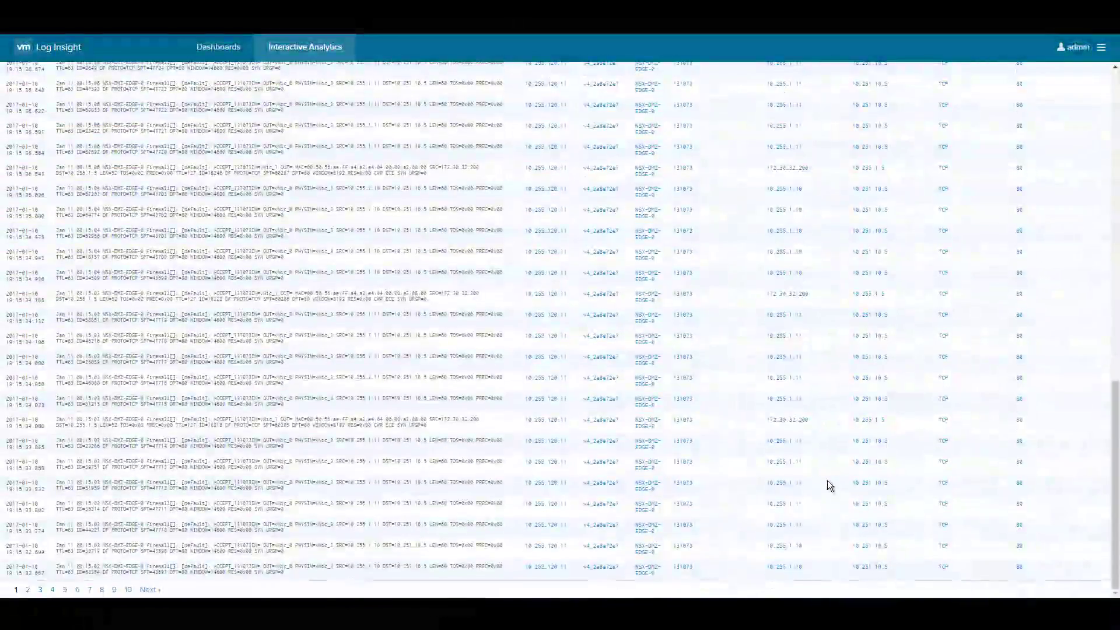
pyautogui.scroll(10, 822, 396)
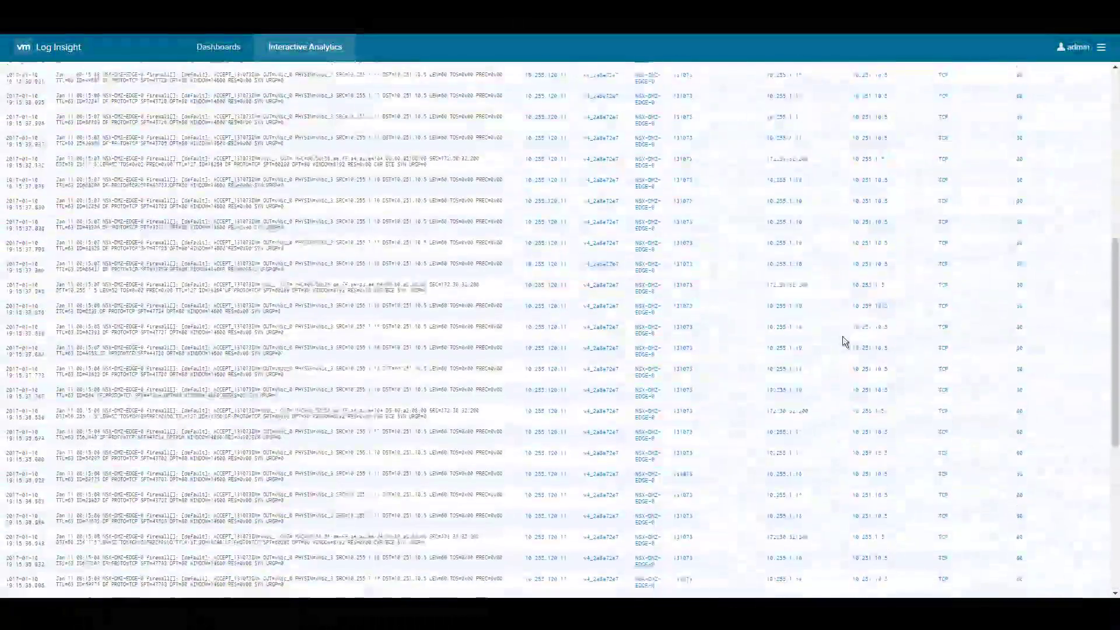
pyautogui.scroll(10, 842, 336)
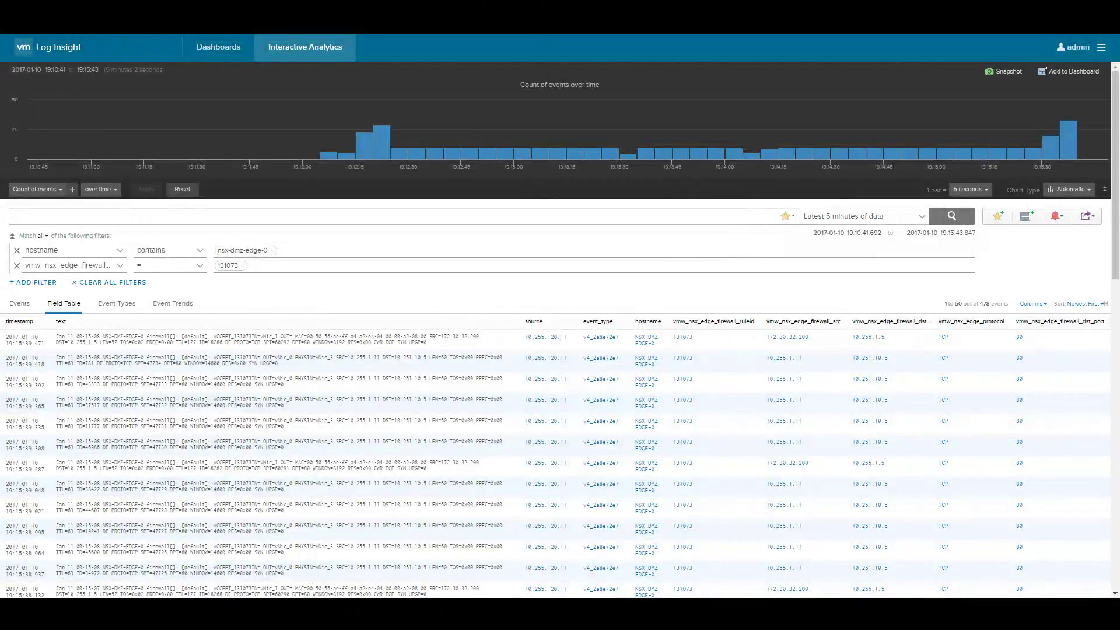
# - Switch to the Notepad++ flow list, add blank lines below the existing entries, and enter the note "any to WEB-VIP" on line 6
pyautogui.hotkey('alt', 'Tab')
pyautogui.click(274, 566)
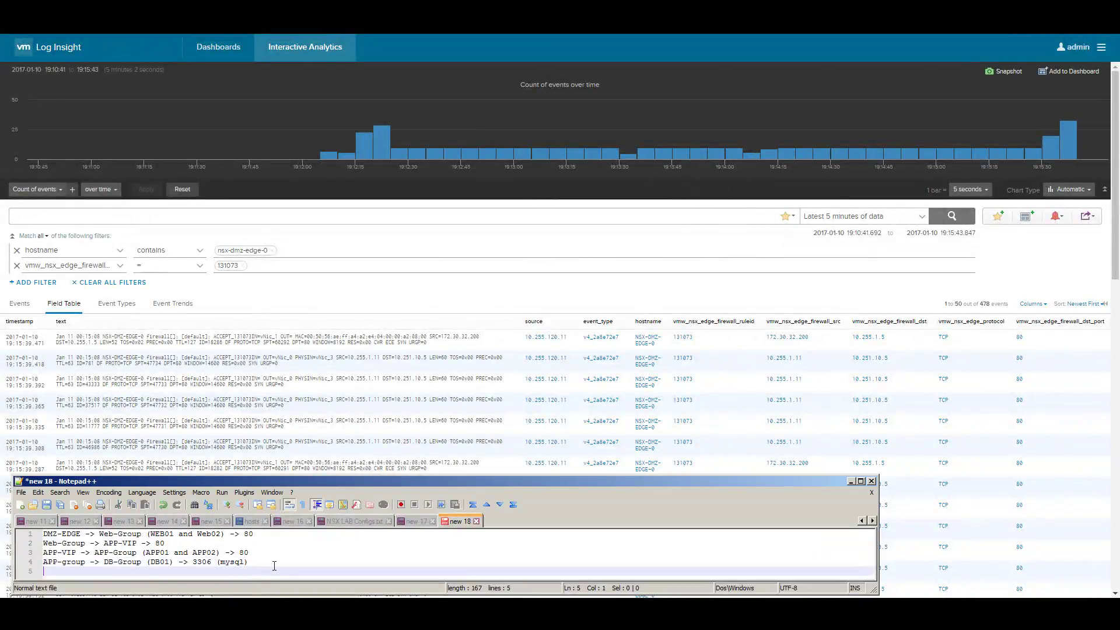
pyautogui.press('Return')
pyautogui.press('Return')
pyautogui.press('Return')
pyautogui.press('Return')
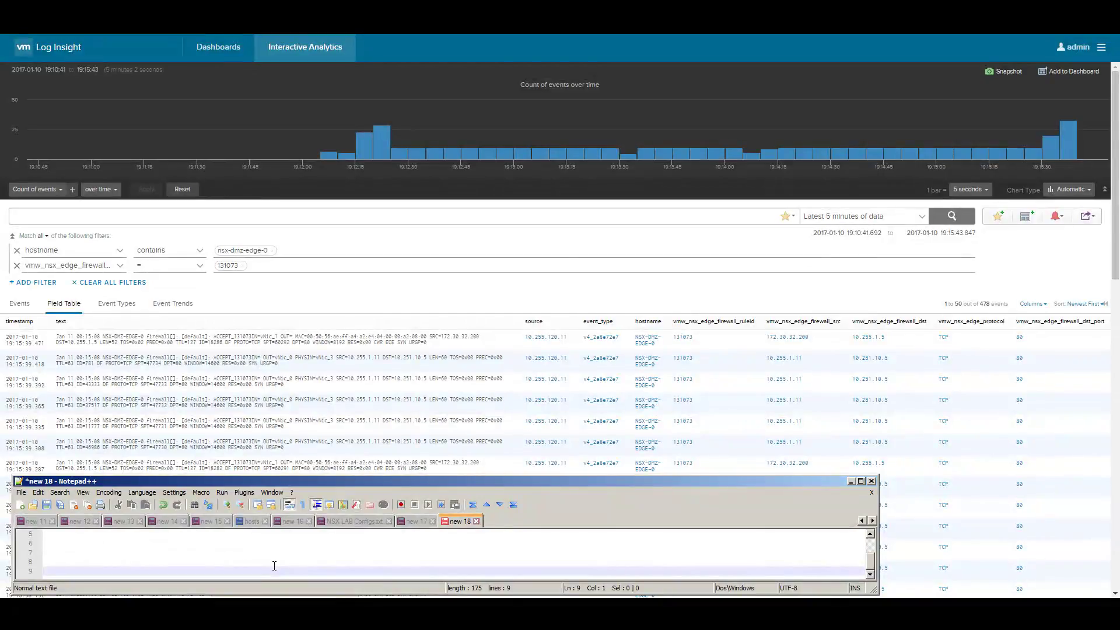
pyautogui.click(412, 560)
pyautogui.click(250, 543)
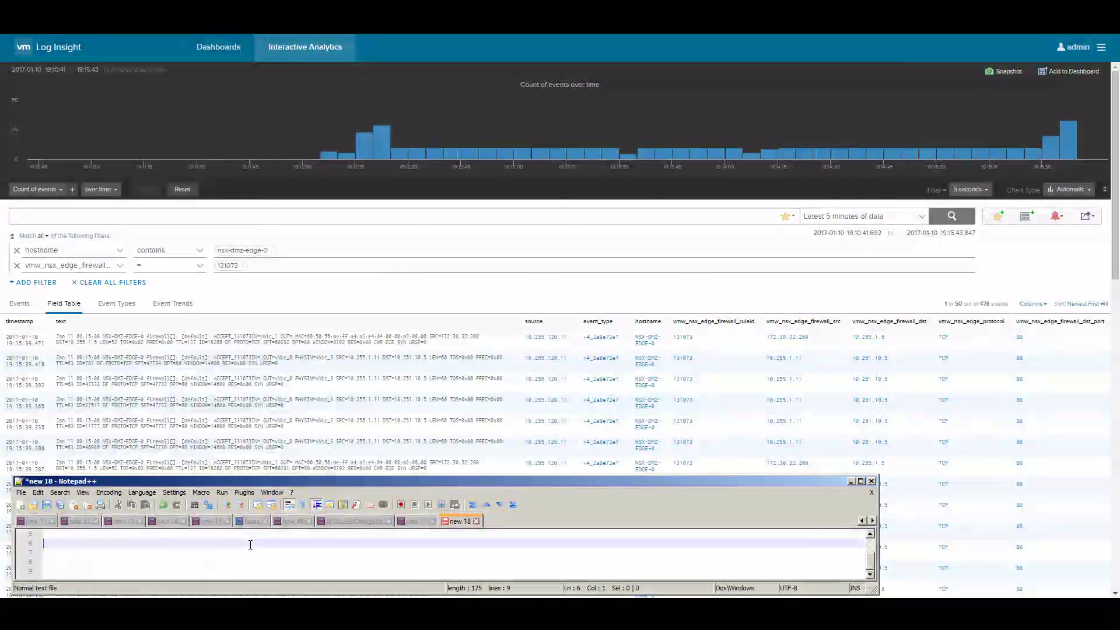
pyautogui.write('ary to')
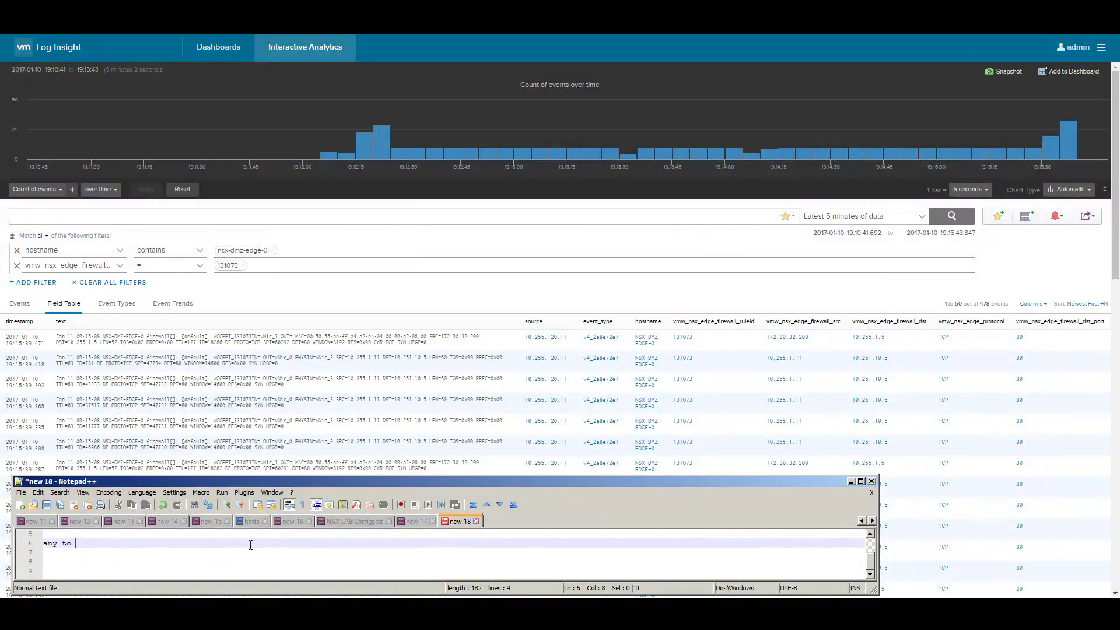
pyautogui.write(' WEB-VIP')
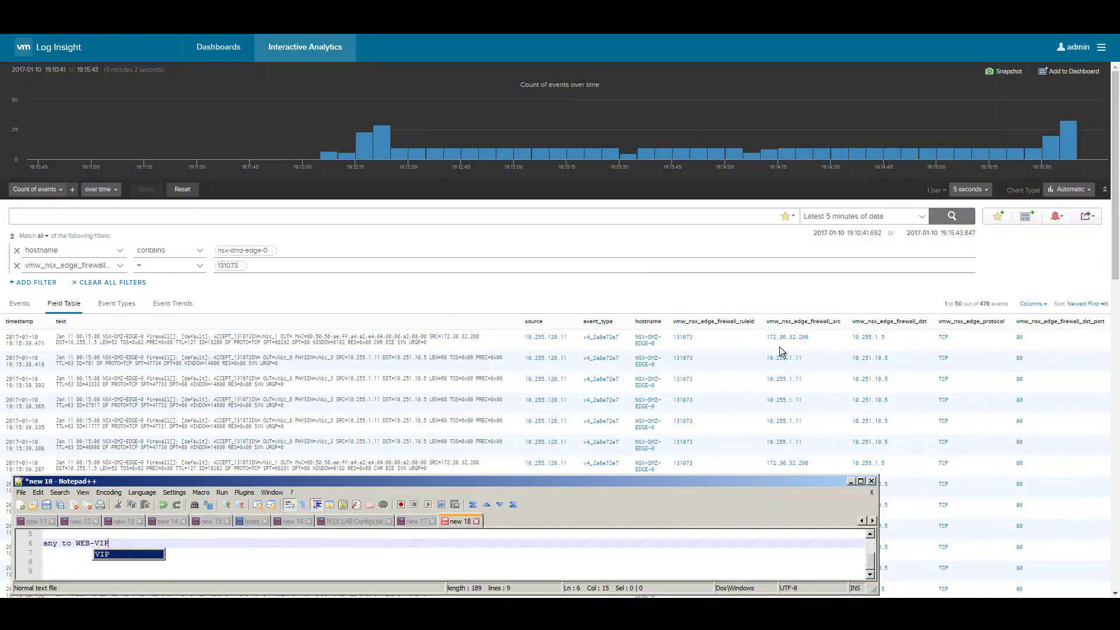
pyautogui.press('Escape')
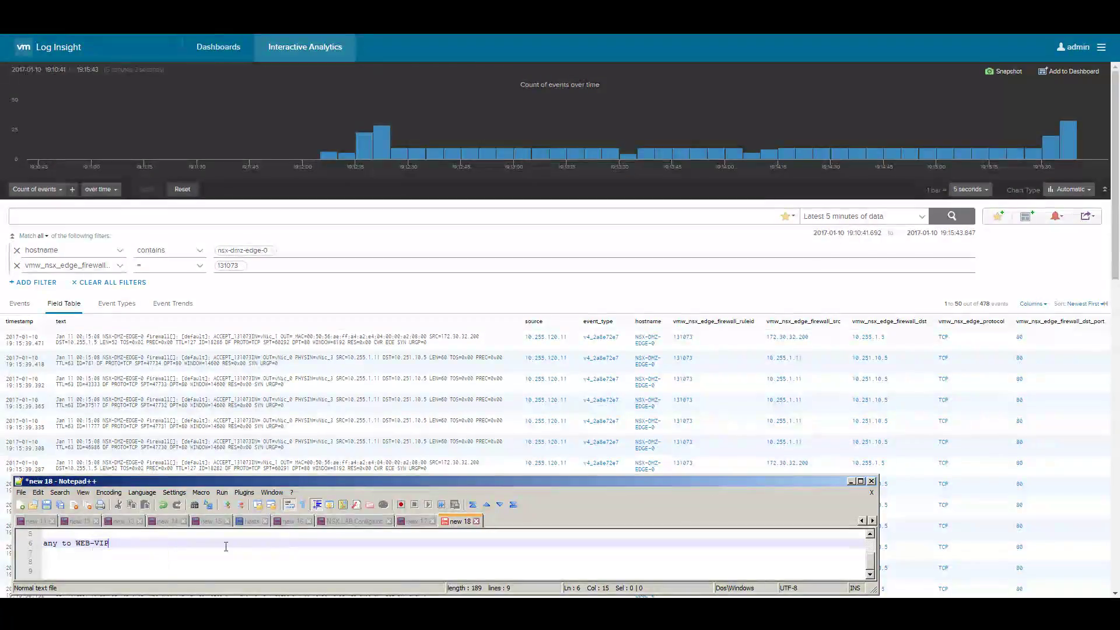
# - Complete the line 6 note as "any to WEB-VIP -> 80" and add "WEB -> APP-VIP -> 80" on line 7
pyautogui.write('-> 80')
pyautogui.press('Escape')
pyautogui.press('Return')
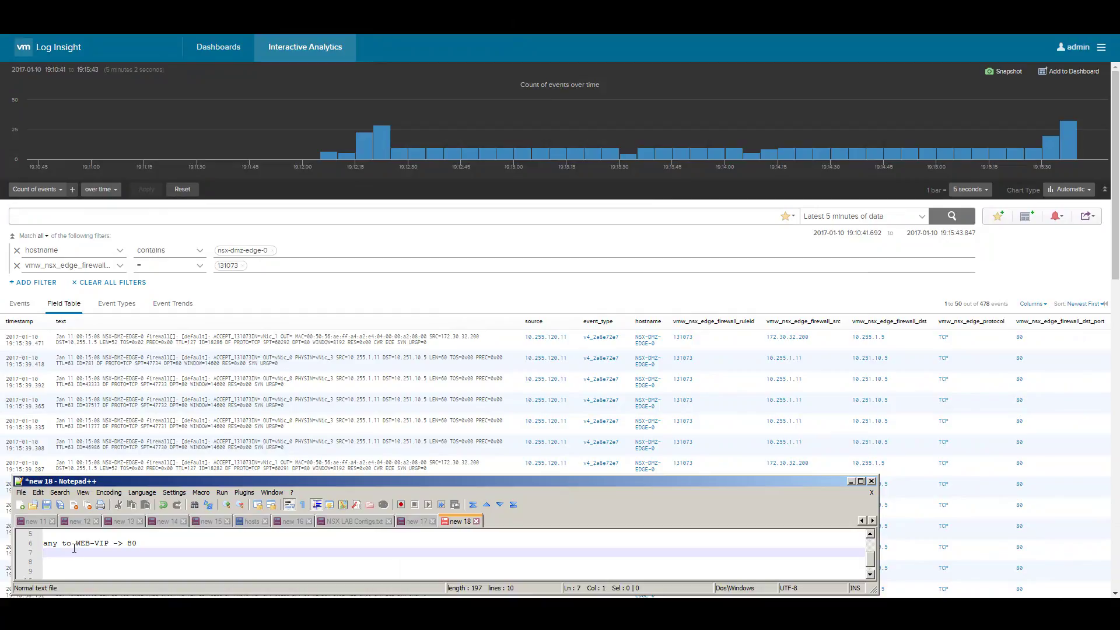
pyautogui.write('WEB')
pyautogui.press('BackSpace')
pyautogui.write('-')
pyautogui.press('BackSpace')
pyautogui.write('-> APP-VIP')
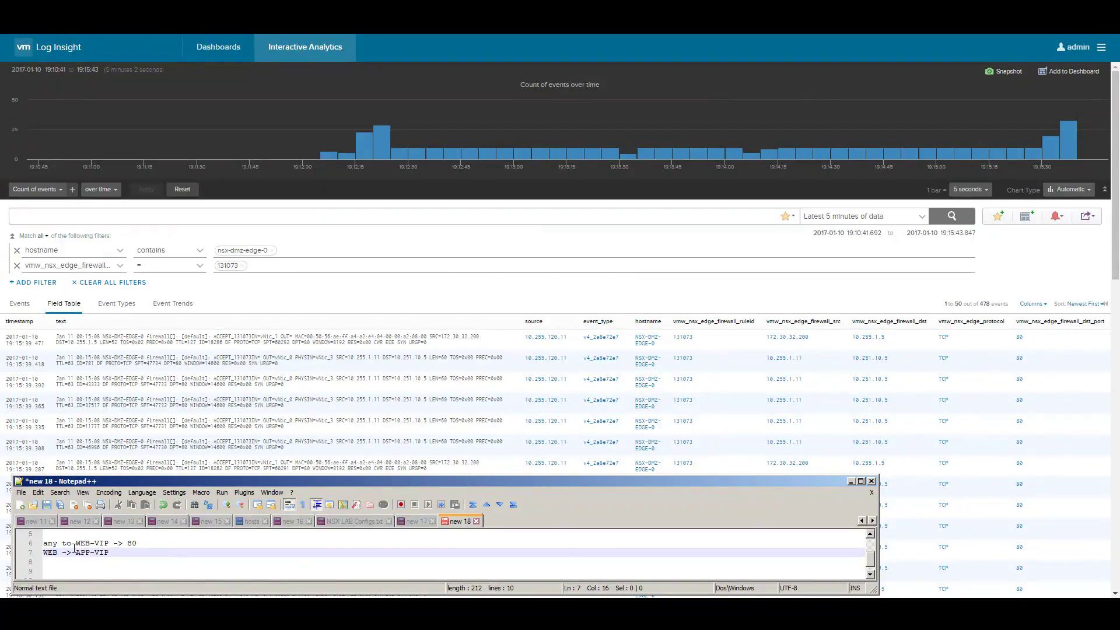
pyautogui.write(' -> 80')
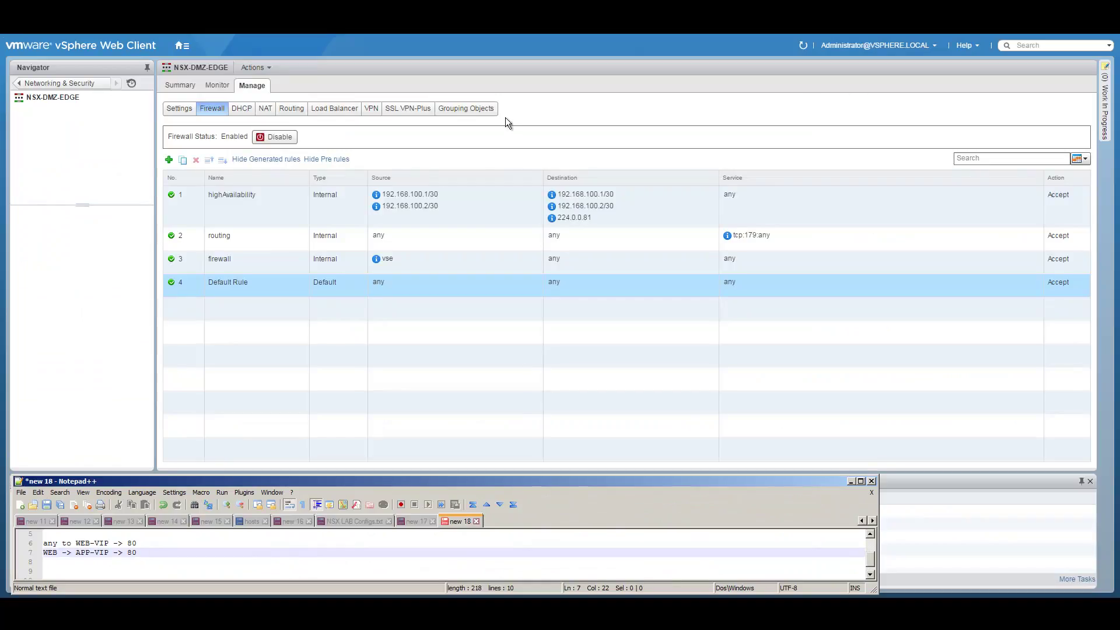
# - Publish the NSX-DMZ-EDGE Default Rule with its action set to Deny, and reload the 3 Tier app page in the tbdemDHCP console
pyautogui.click(833, 285)
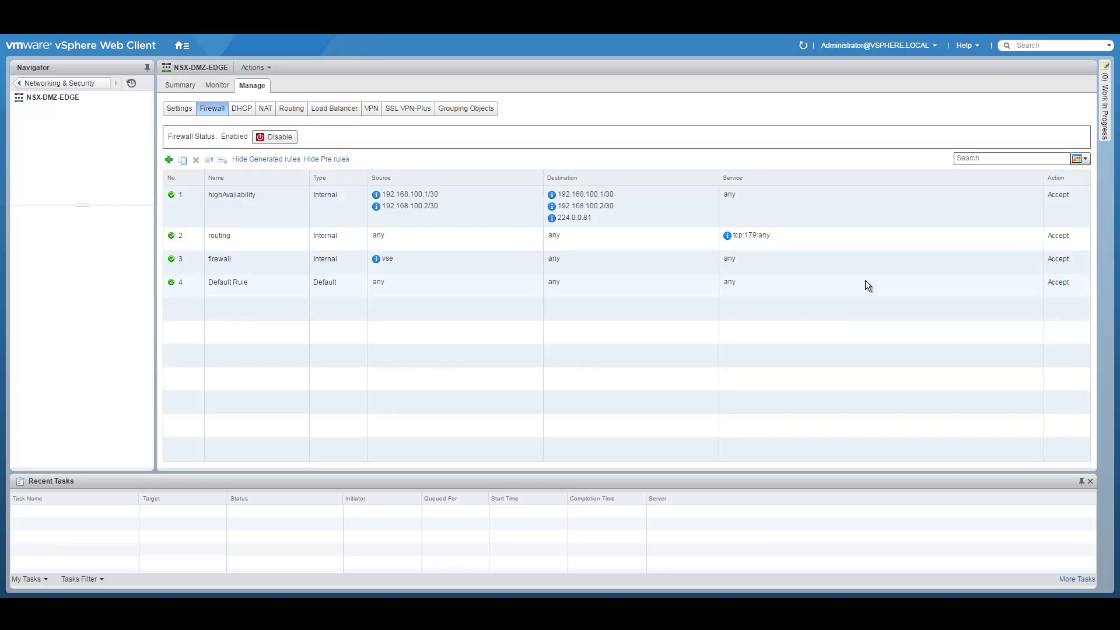
pyautogui.click(1084, 285)
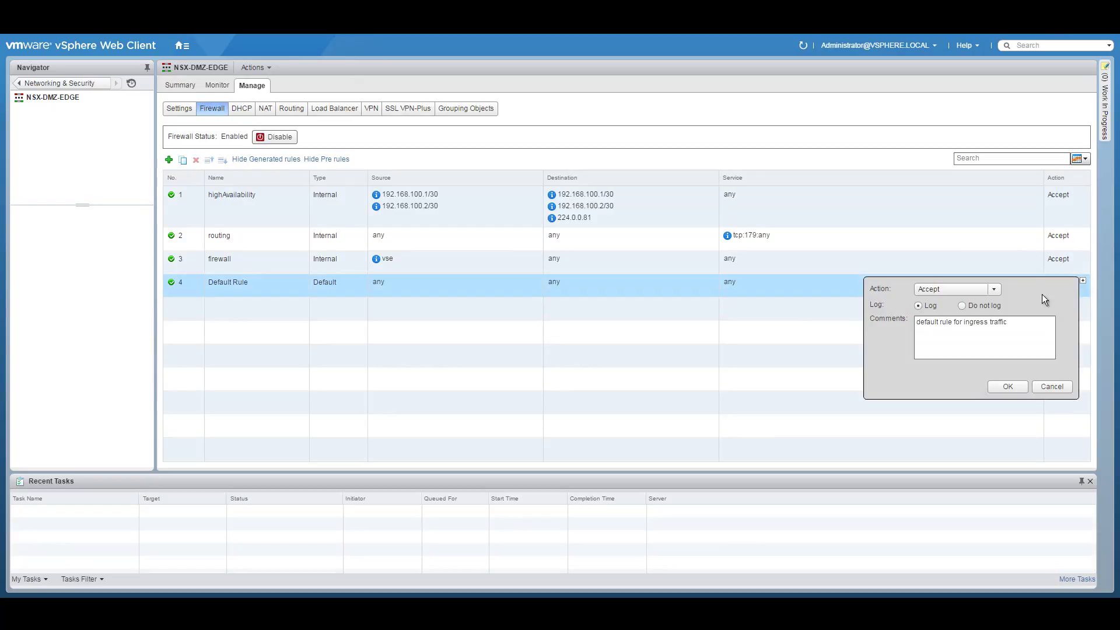
pyautogui.click(970, 293)
pyautogui.click(951, 312)
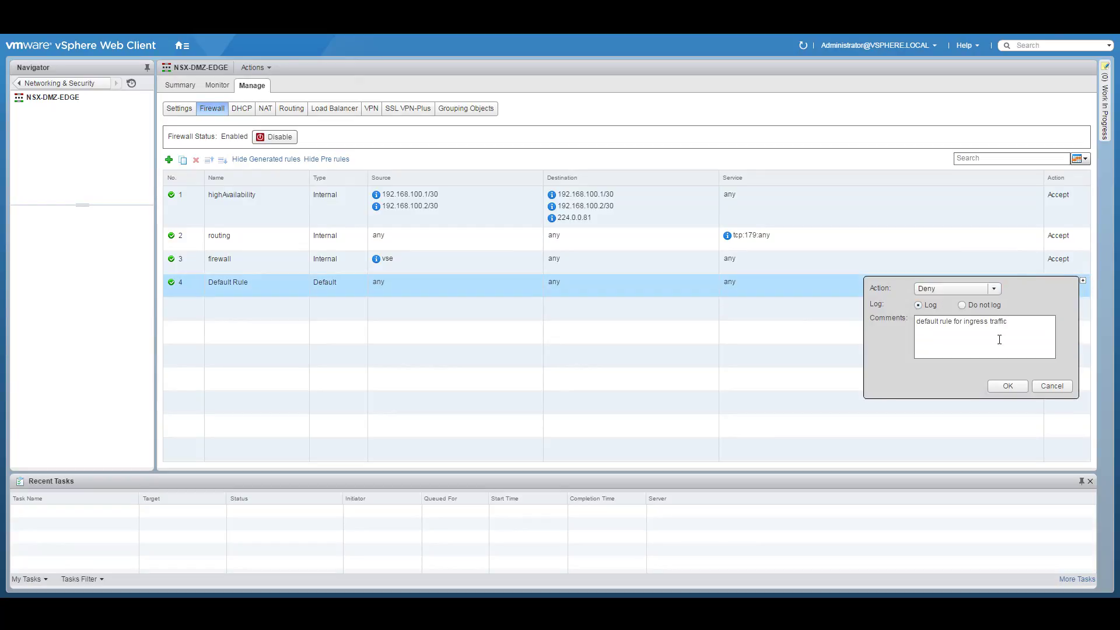
pyautogui.click(1007, 386)
pyautogui.click(211, 144)
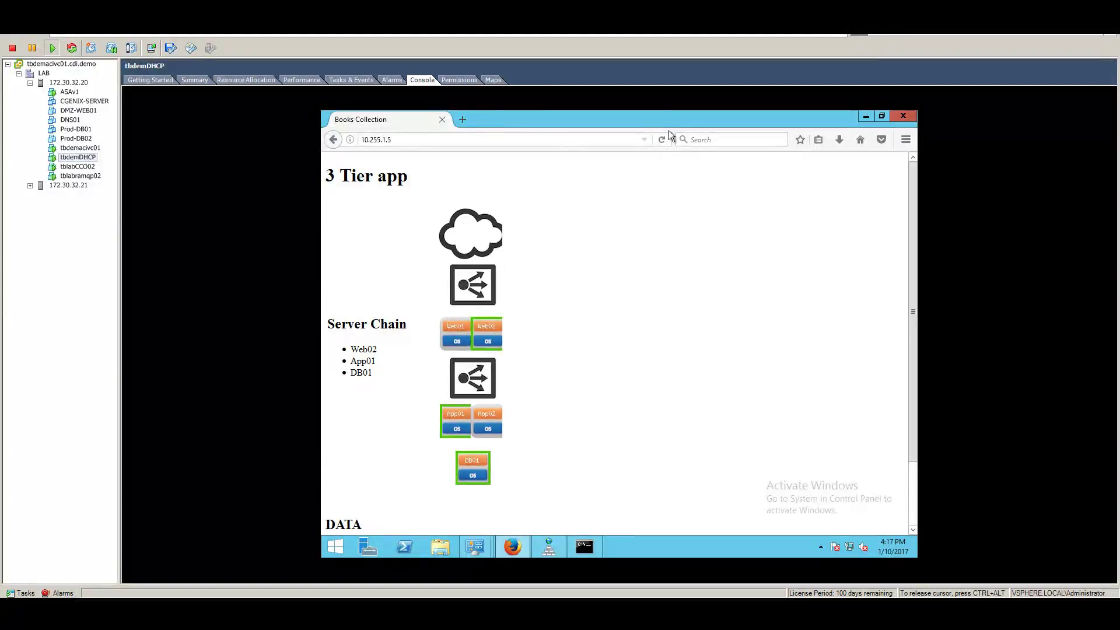
pyautogui.click(660, 139)
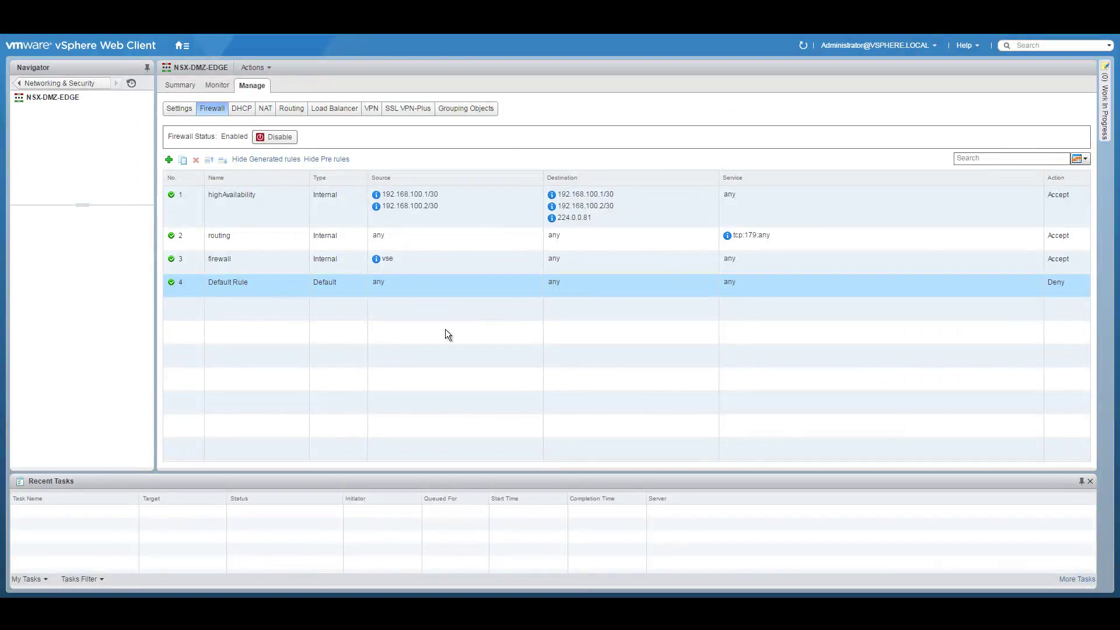
# - Add a new firewall rule to NSX-DMZ-EDGE and name it "Any to WEB-VIP"
pyautogui.click(168, 160)
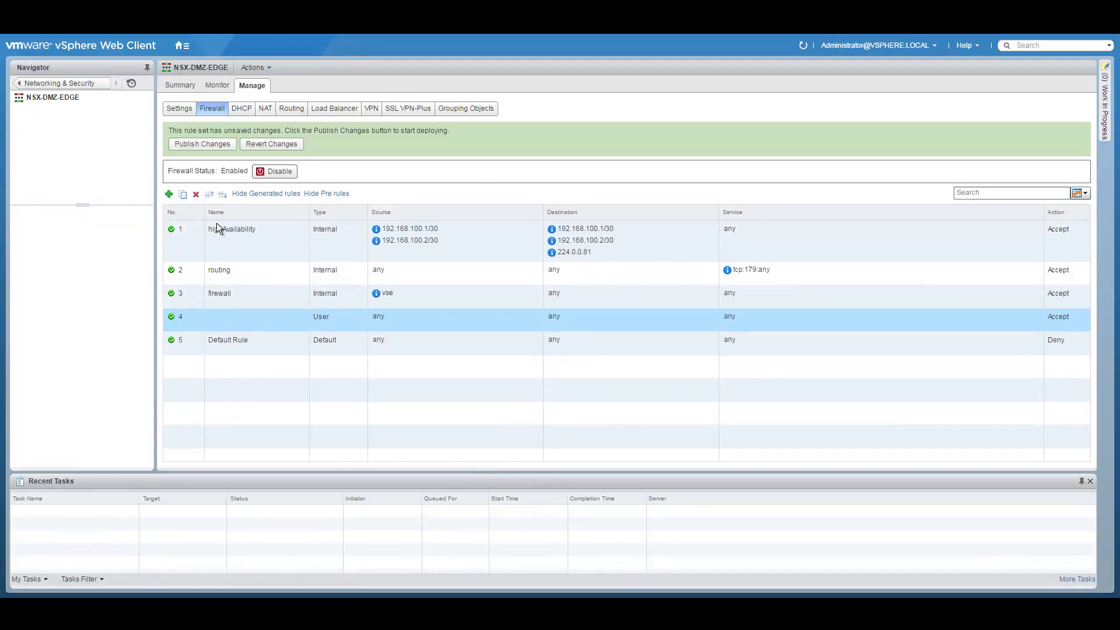
pyautogui.click(303, 317)
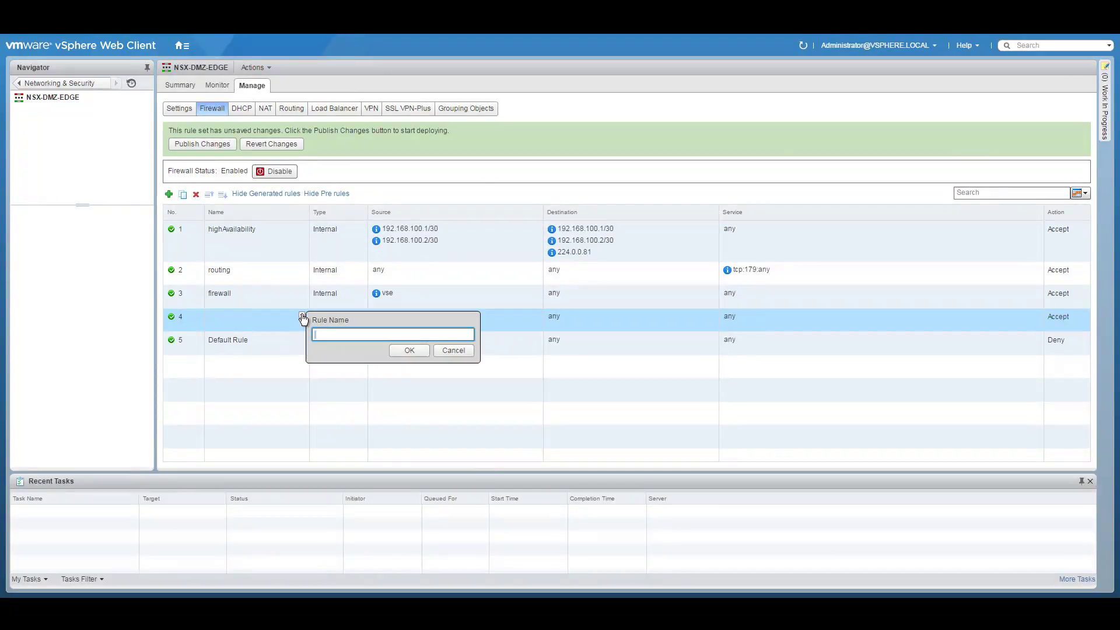
pyautogui.write('Any to WEB')
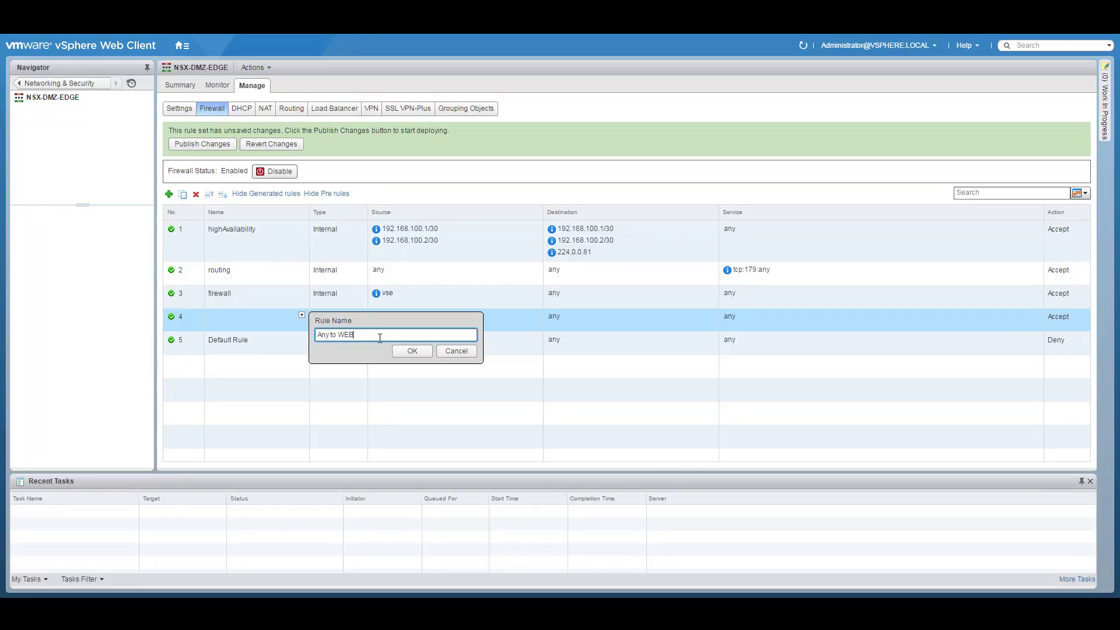
pyautogui.write('-VIP')
pyautogui.click(411, 351)
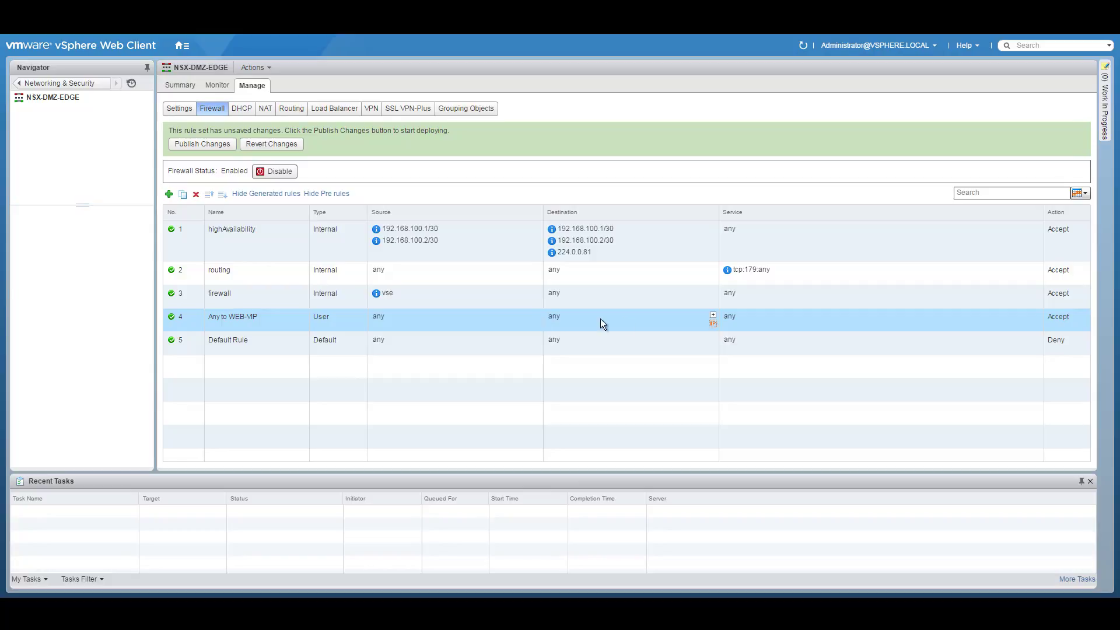
# - Create an IP set named WEB-VIP with address 10.255.1.5 as the destination of the Any to WEB-VIP rule
pyautogui.click(713, 318)
pyautogui.click(535, 233)
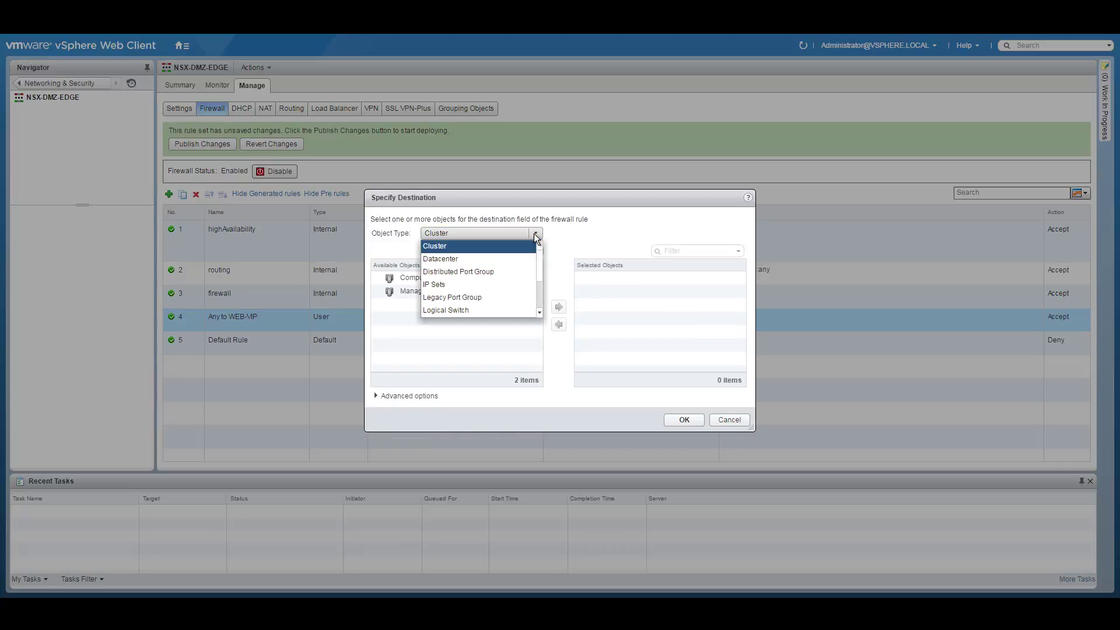
pyautogui.click(477, 284)
pyautogui.click(392, 367)
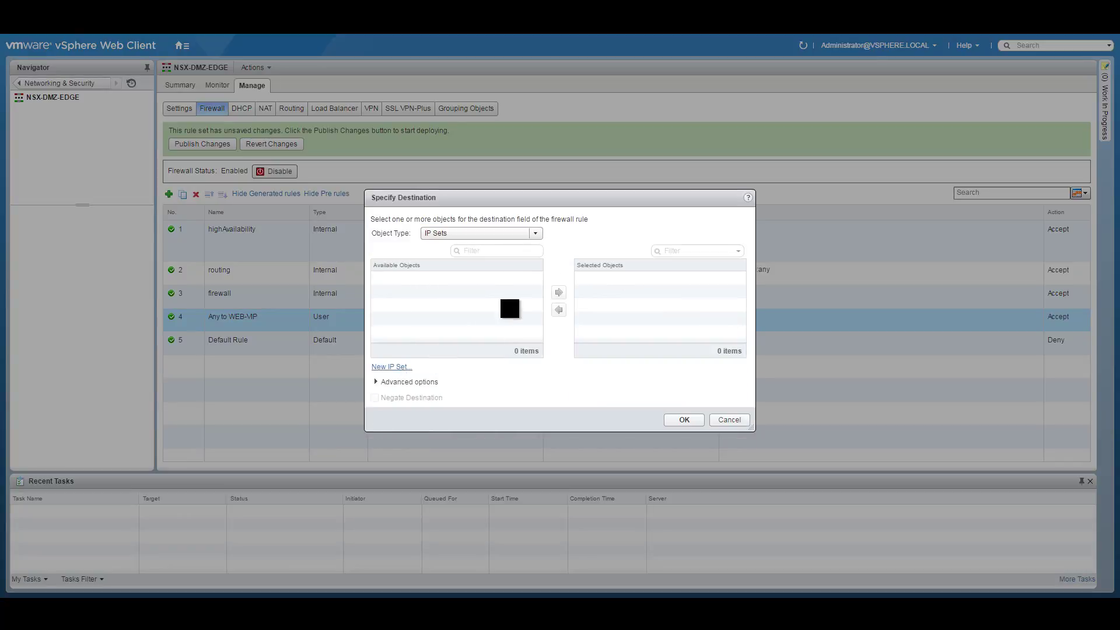
pyautogui.click(524, 259)
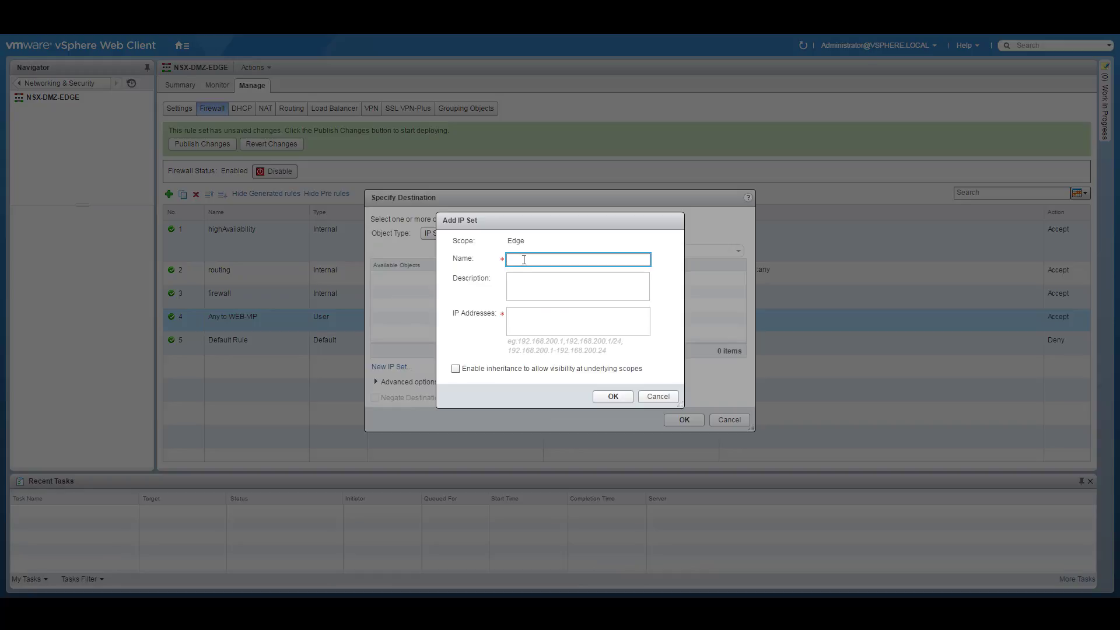
pyautogui.write('WEB-VIP')
pyautogui.click(529, 323)
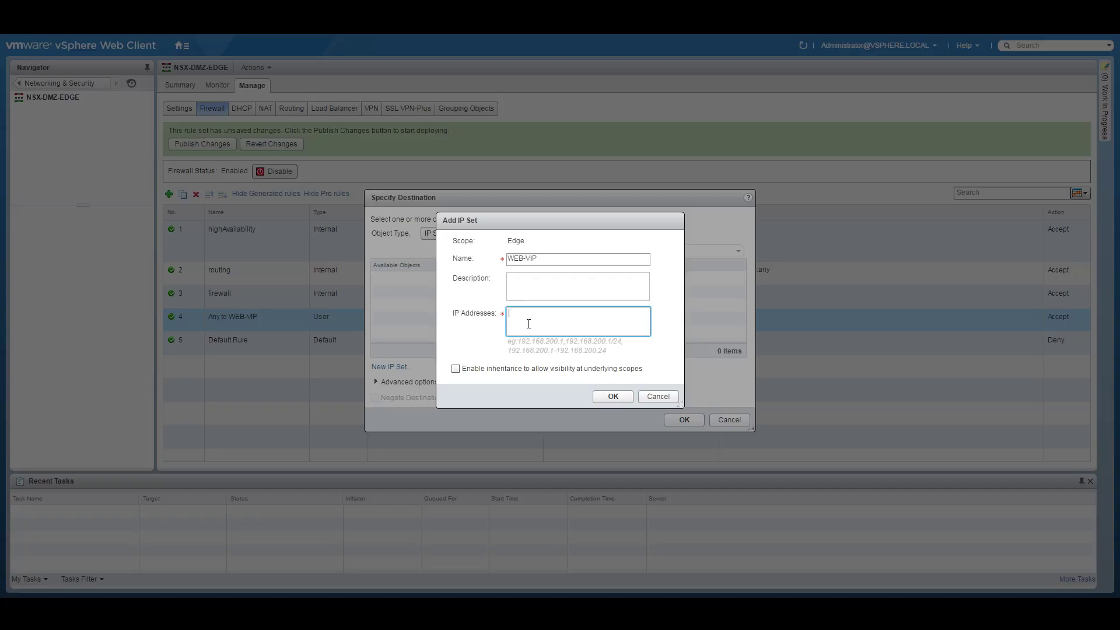
pyautogui.write('10.255.1.5')
pyautogui.click(611, 395)
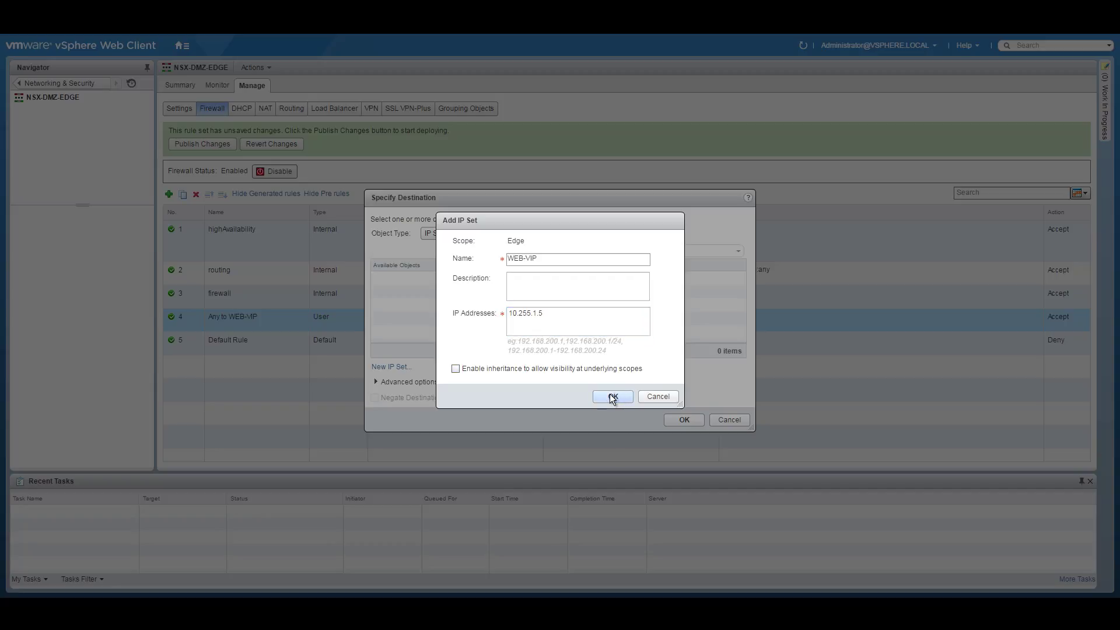
pyautogui.click(686, 420)
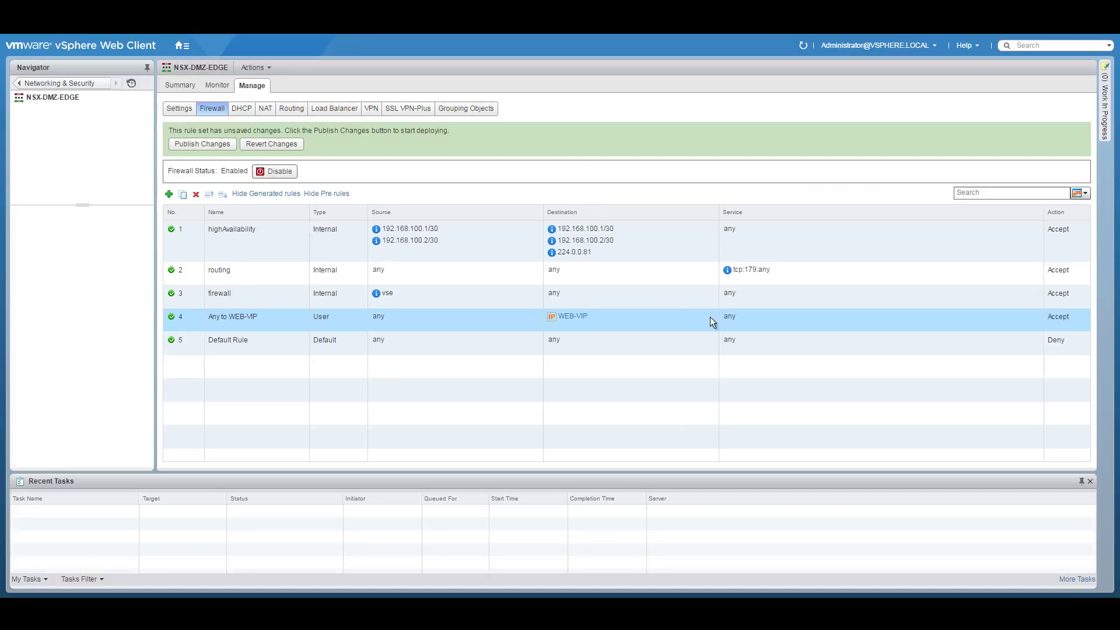
# - Set the service of the Any to WEB-VIP rule to HTTP
pyautogui.click(891, 319)
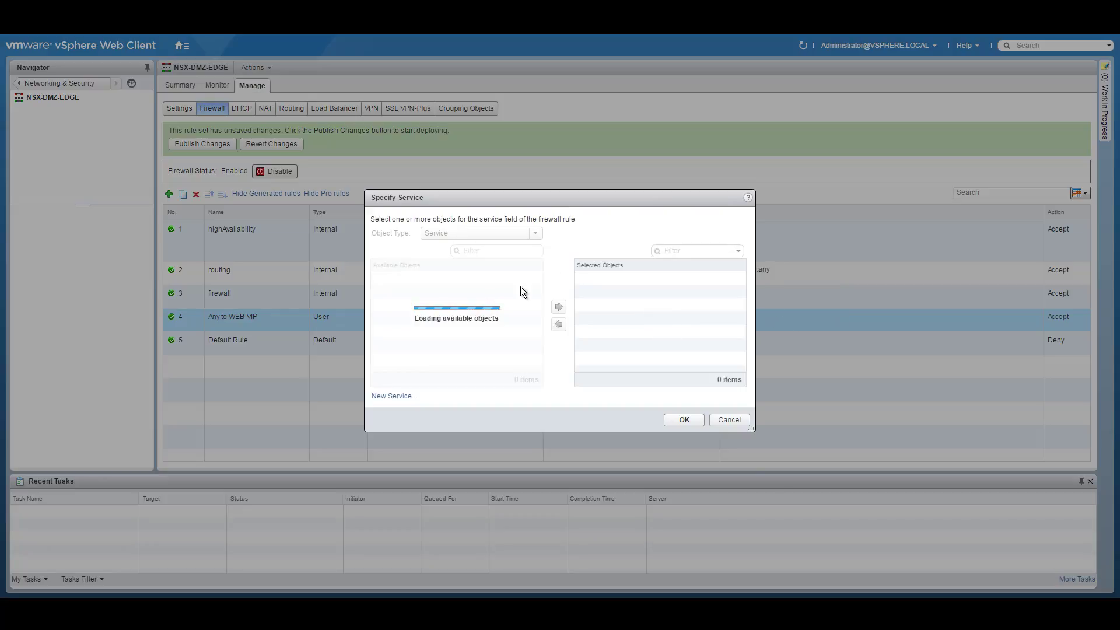
pyautogui.click(484, 250)
pyautogui.write('http')
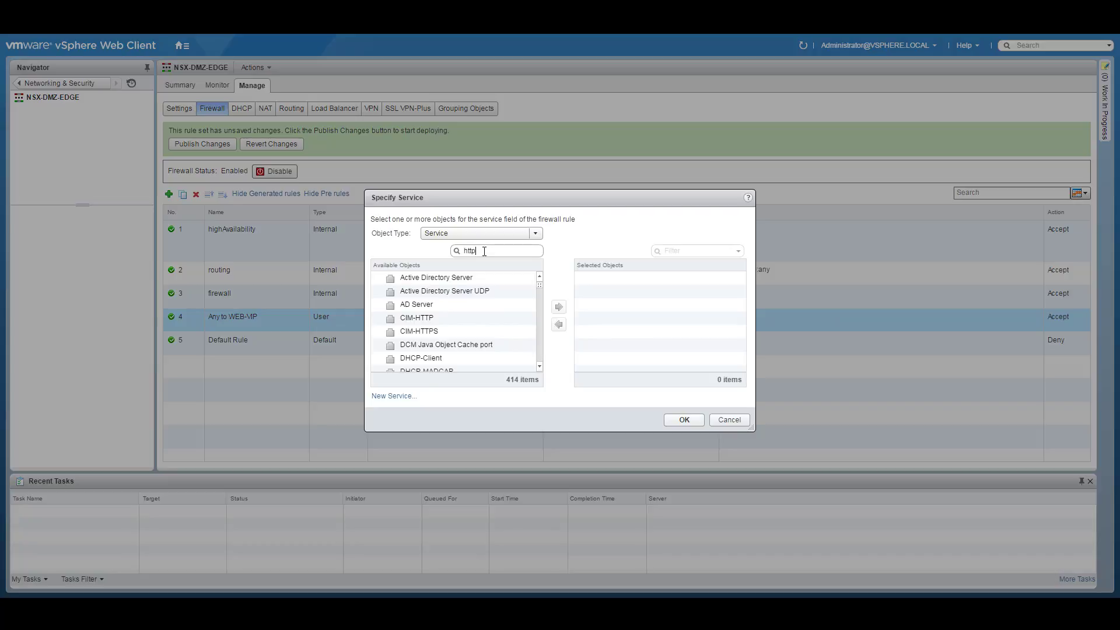
pyautogui.click(408, 337)
pyautogui.doubleClick(408, 331)
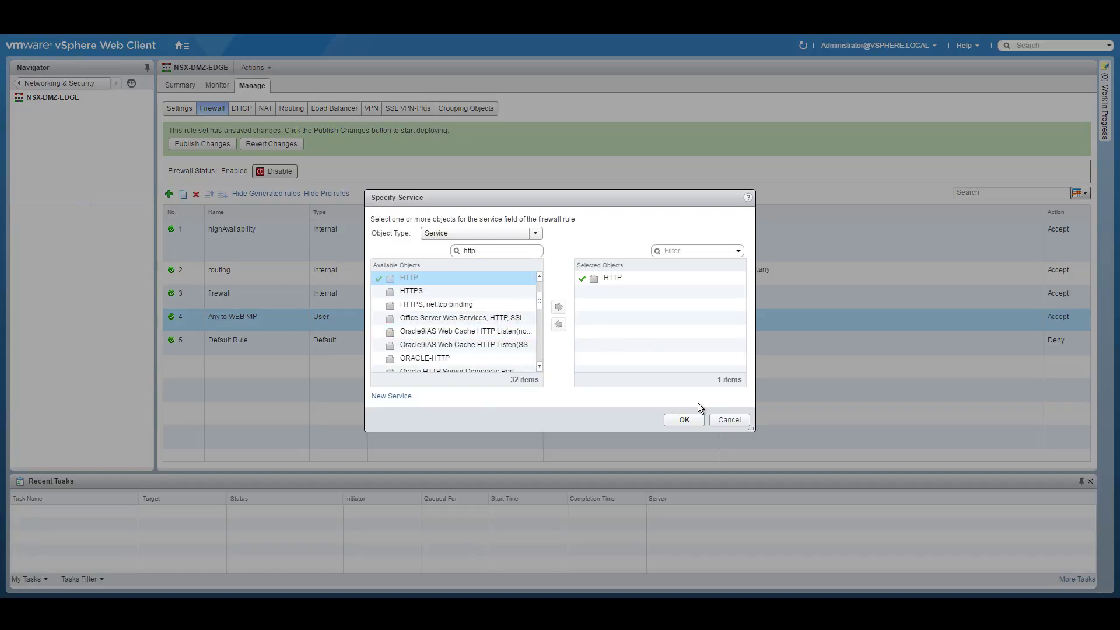
pyautogui.click(683, 420)
# - Add another firewall rule below Any to WEB-VIP and name it "Web-Group to APP-VIP"
pyautogui.click(168, 195)
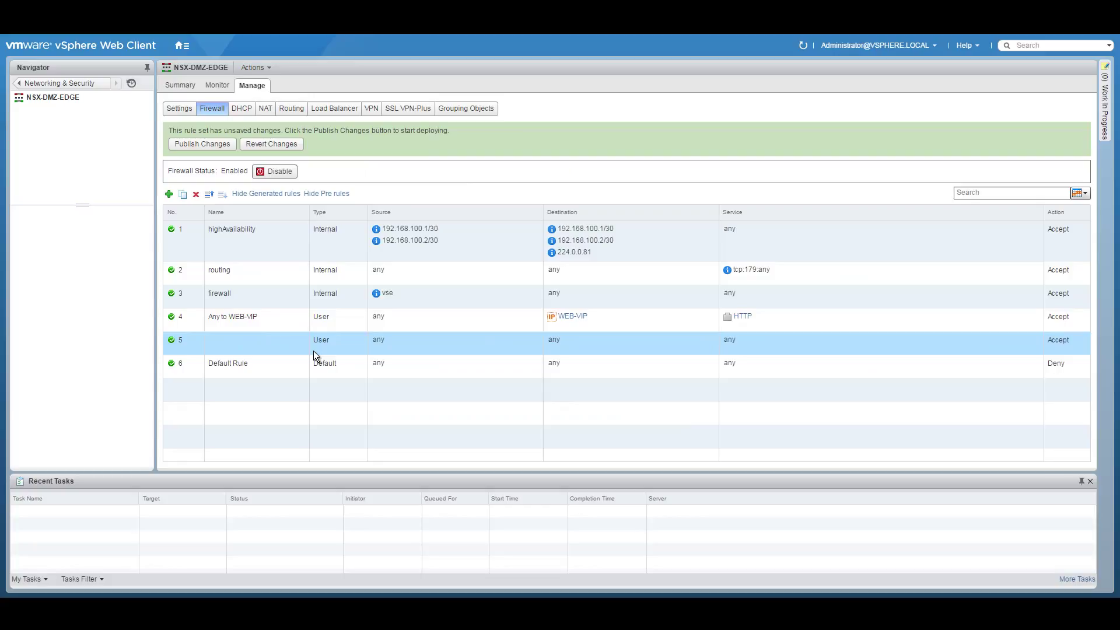
pyautogui.click(301, 338)
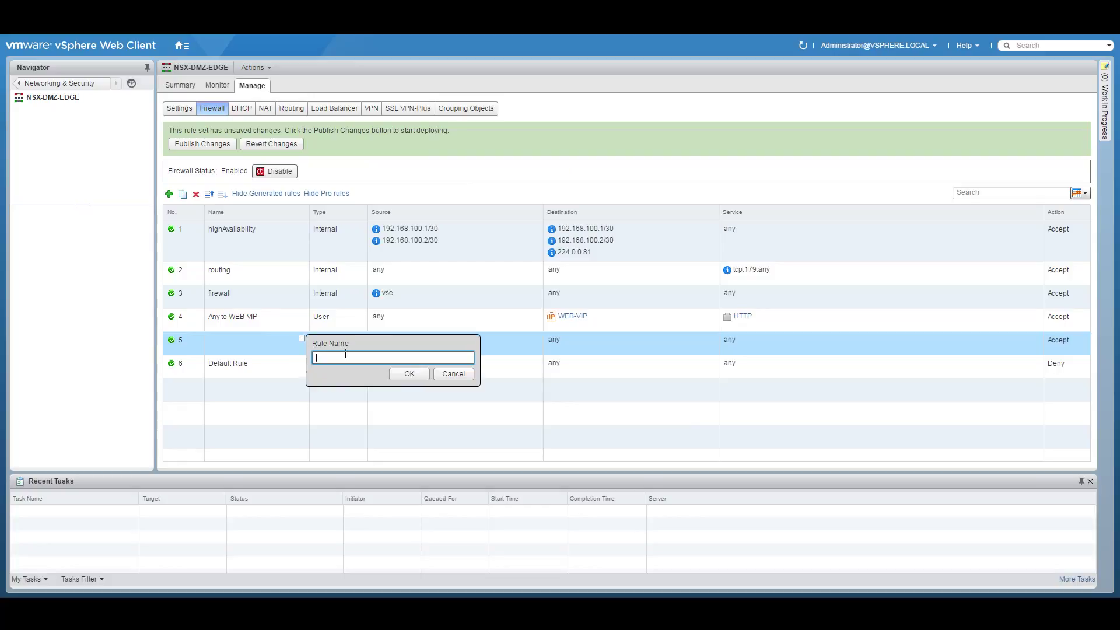
pyautogui.write('Web-Group to APP-VIP')
pyautogui.click(409, 374)
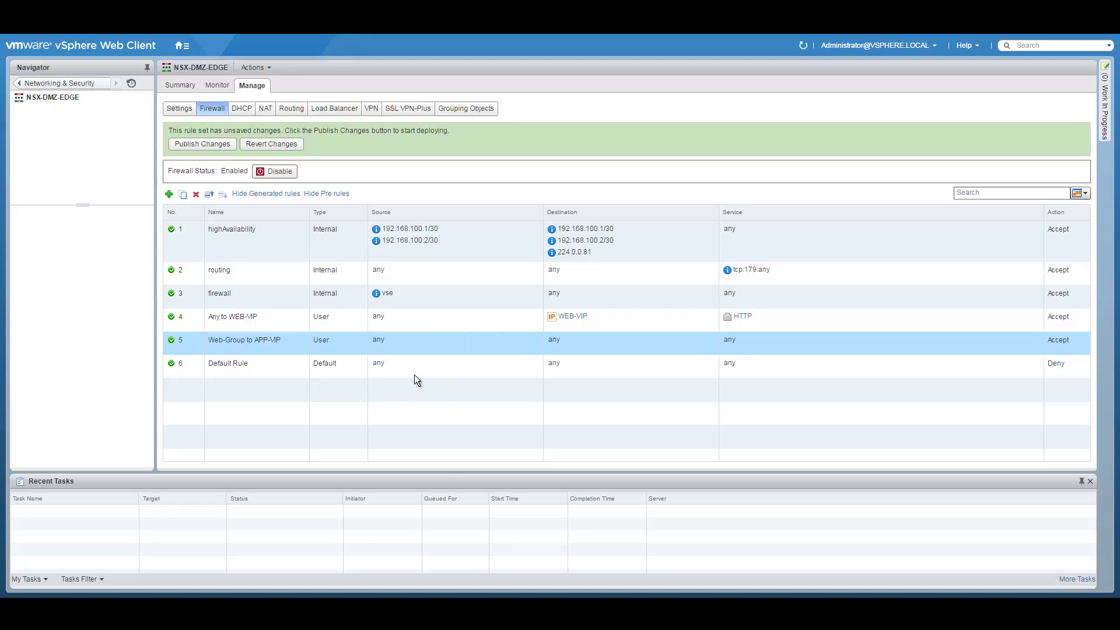
# - Set the source of the Web-Group to APP-VIP rule to the WEB security group
pyautogui.click(538, 338)
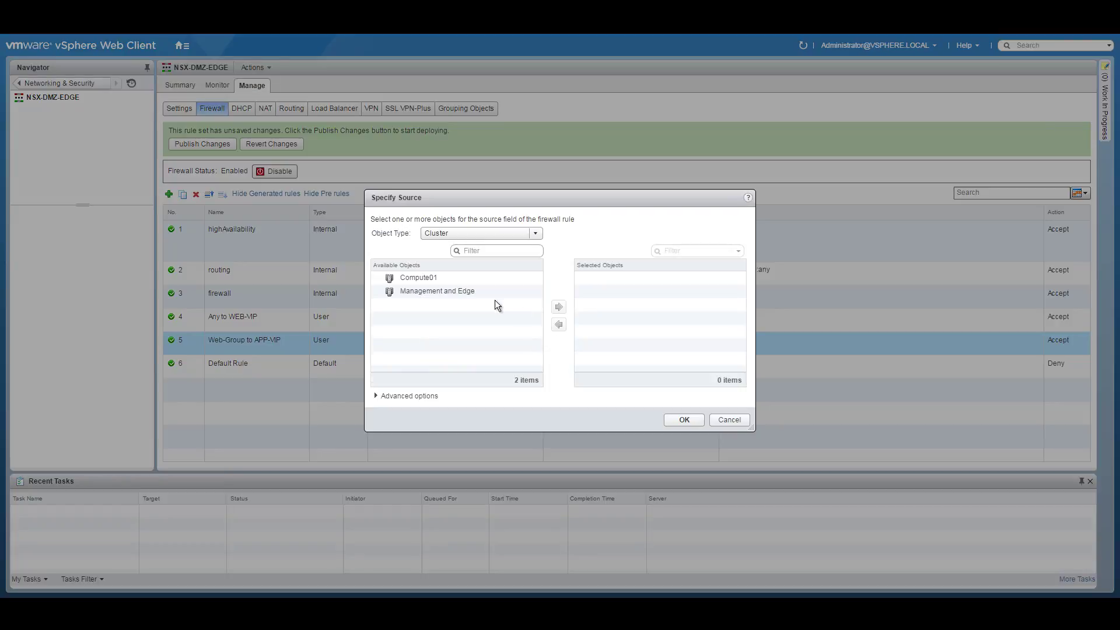
pyautogui.click(526, 233)
pyautogui.moveTo(537, 253); pyautogui.dragTo(538, 291)
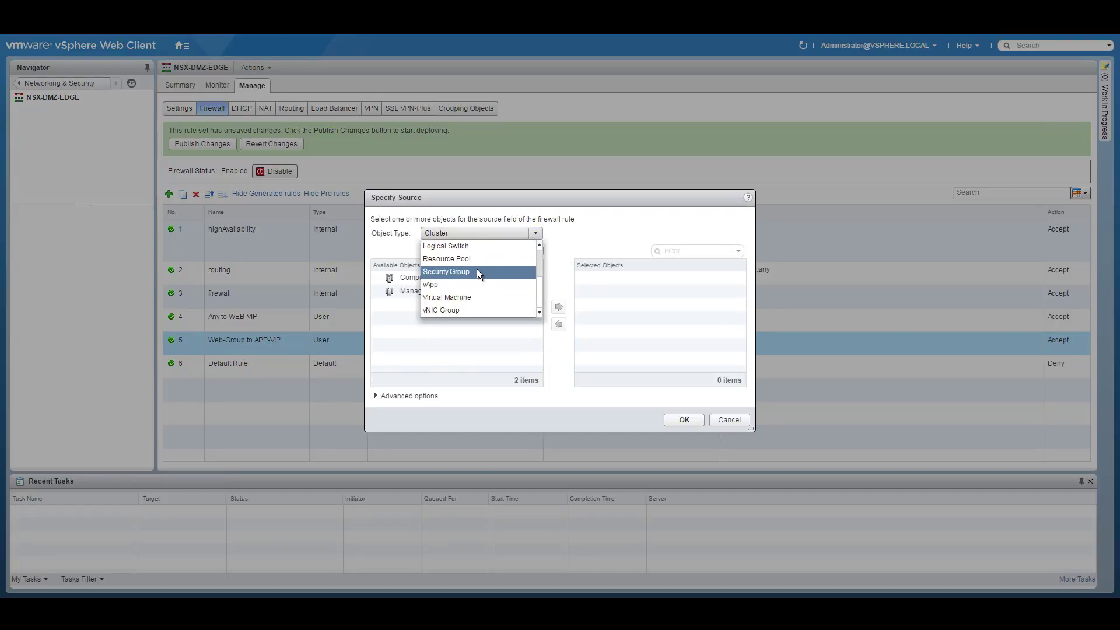
pyautogui.click(477, 271)
pyautogui.click(408, 317)
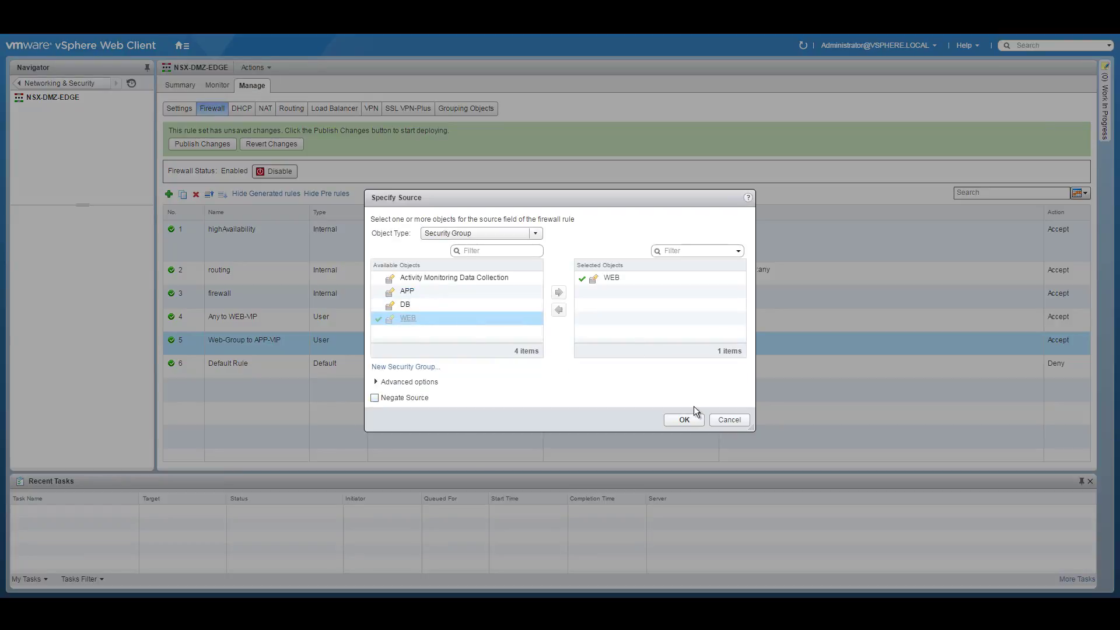
pyautogui.click(684, 419)
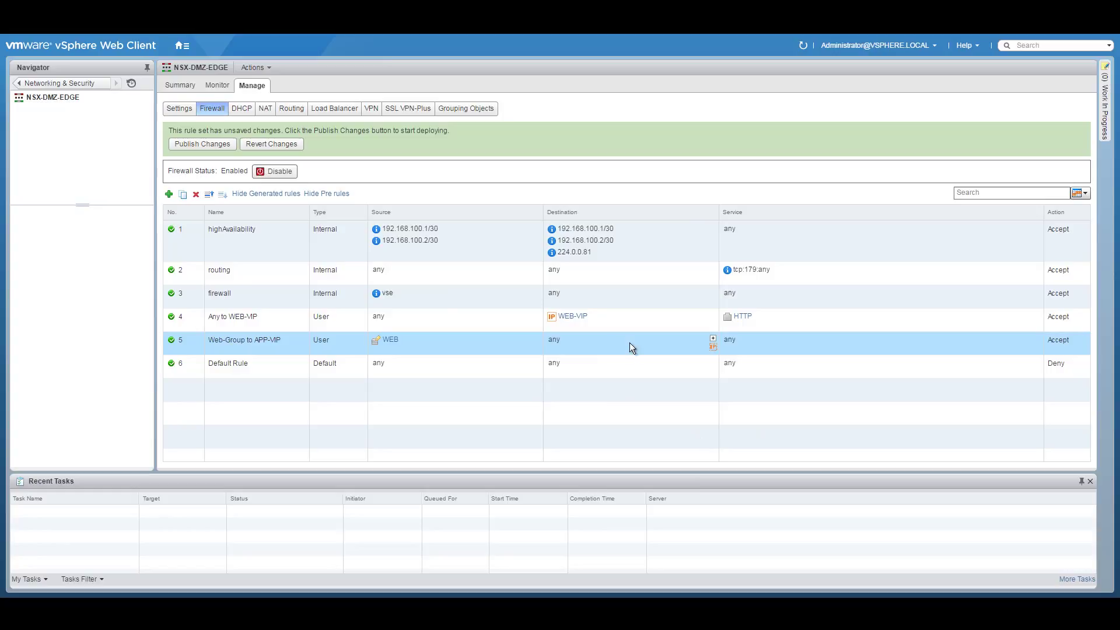
# - Create an IP set named APP-VIP with address 10.251.10.5 as the destination of the Web-Group to APP-VIP rule
pyautogui.click(714, 341)
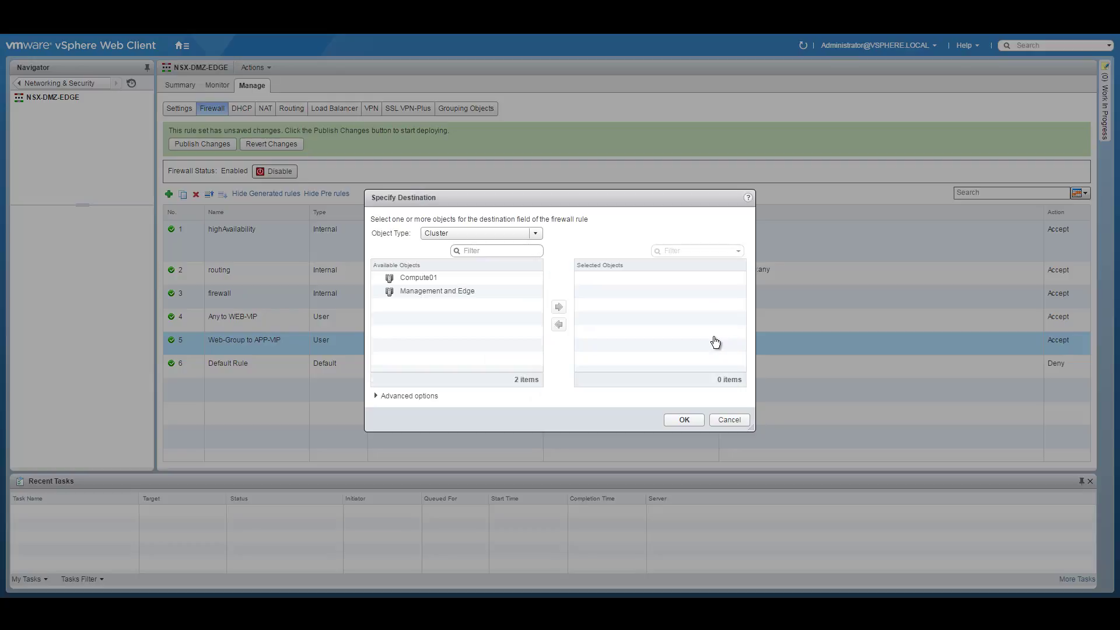
pyautogui.click(537, 234)
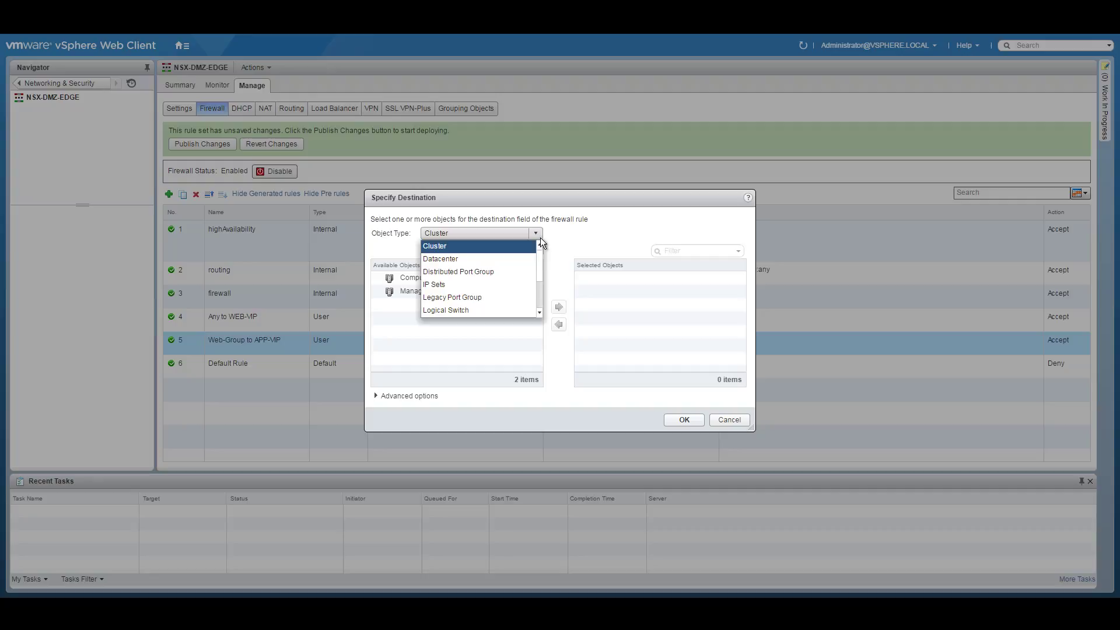
pyautogui.click(493, 281)
pyautogui.click(401, 368)
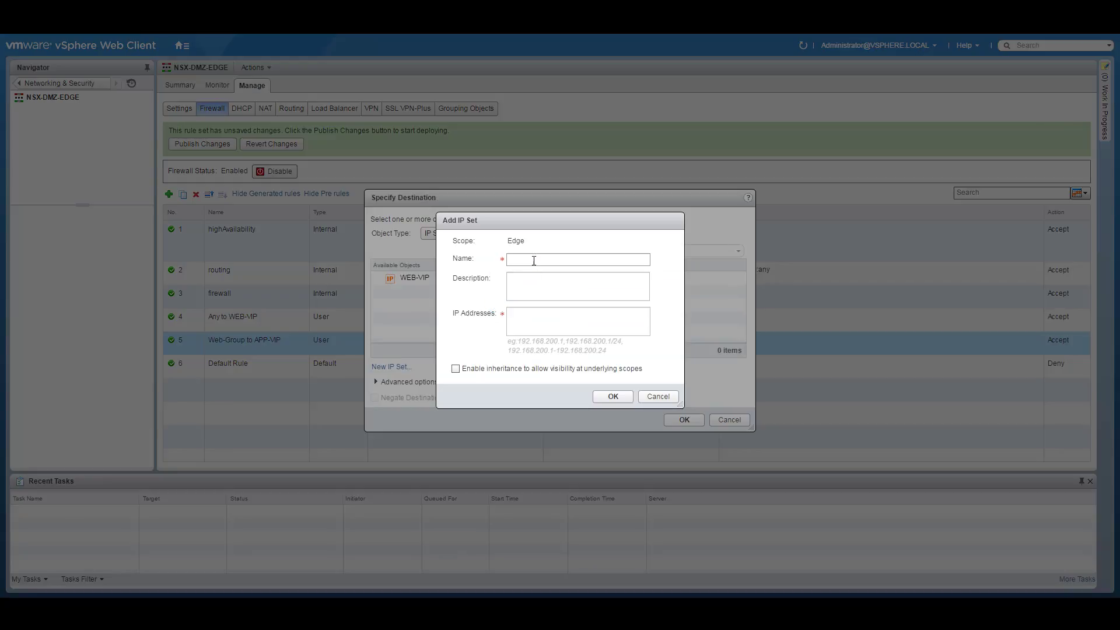
pyautogui.write('APP-VIP')
pyautogui.click(544, 316)
pyautogui.write('10.251.10.5')
pyautogui.click(609, 397)
pyautogui.click(684, 419)
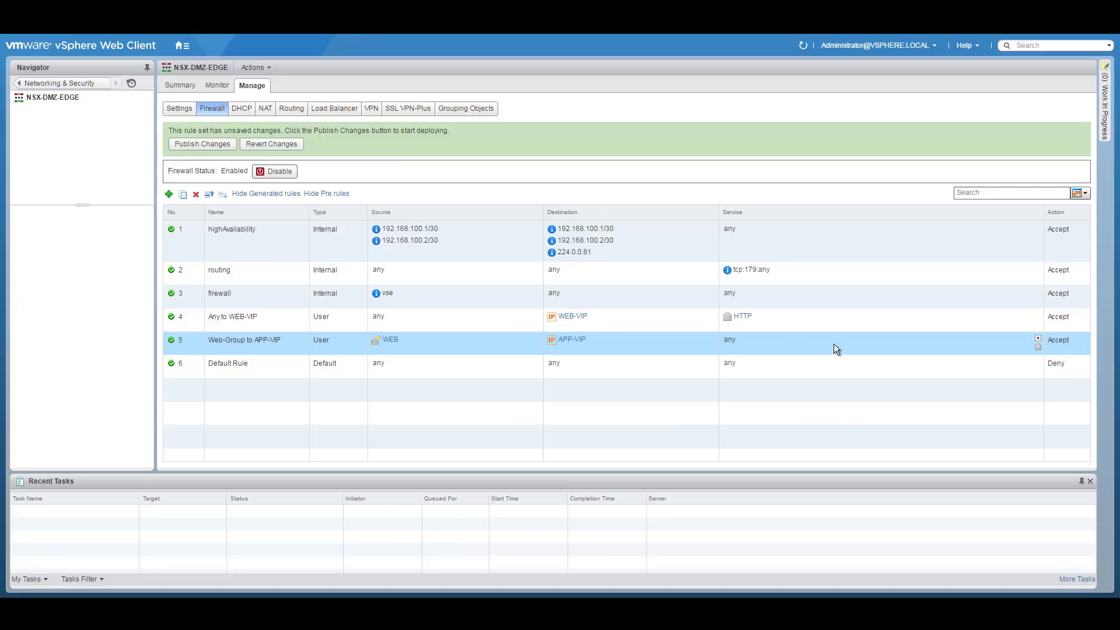
# - Set the service of the Web-Group to APP-VIP rule to HTTP and publish the edge firewall changes
pyautogui.click(1037, 340)
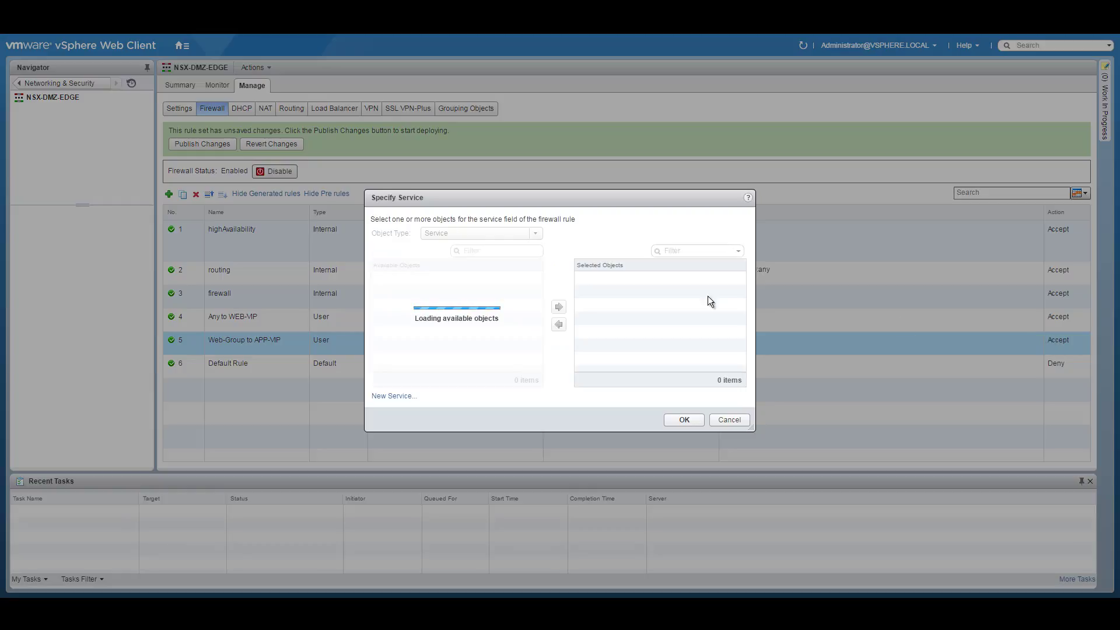
pyautogui.click(496, 250)
pyautogui.write('http')
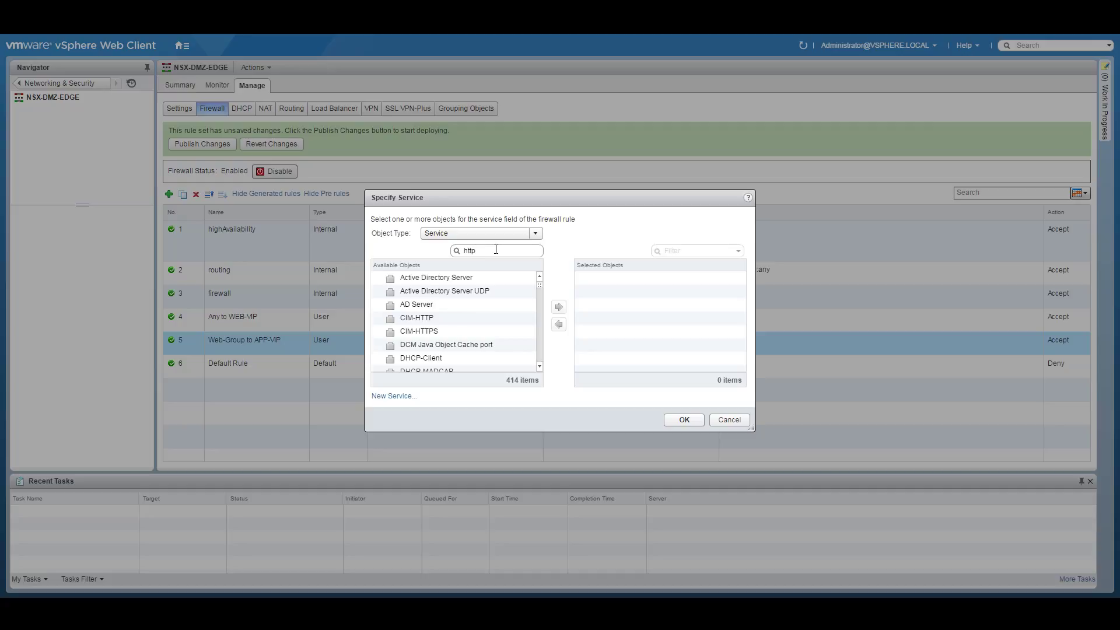
pyautogui.doubleClick(411, 331)
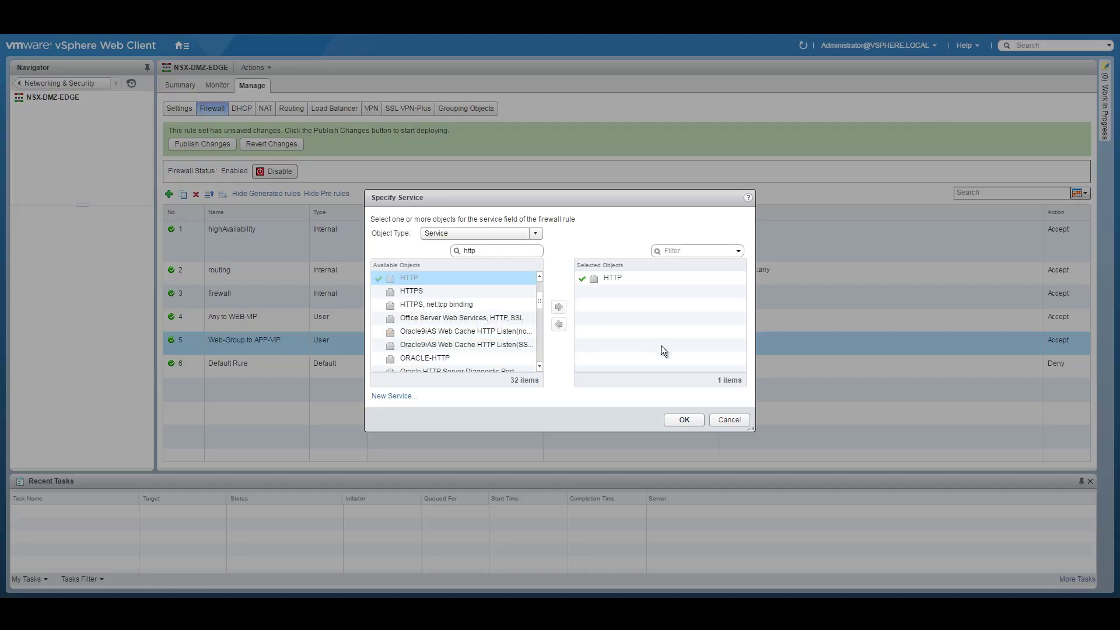
pyautogui.click(684, 420)
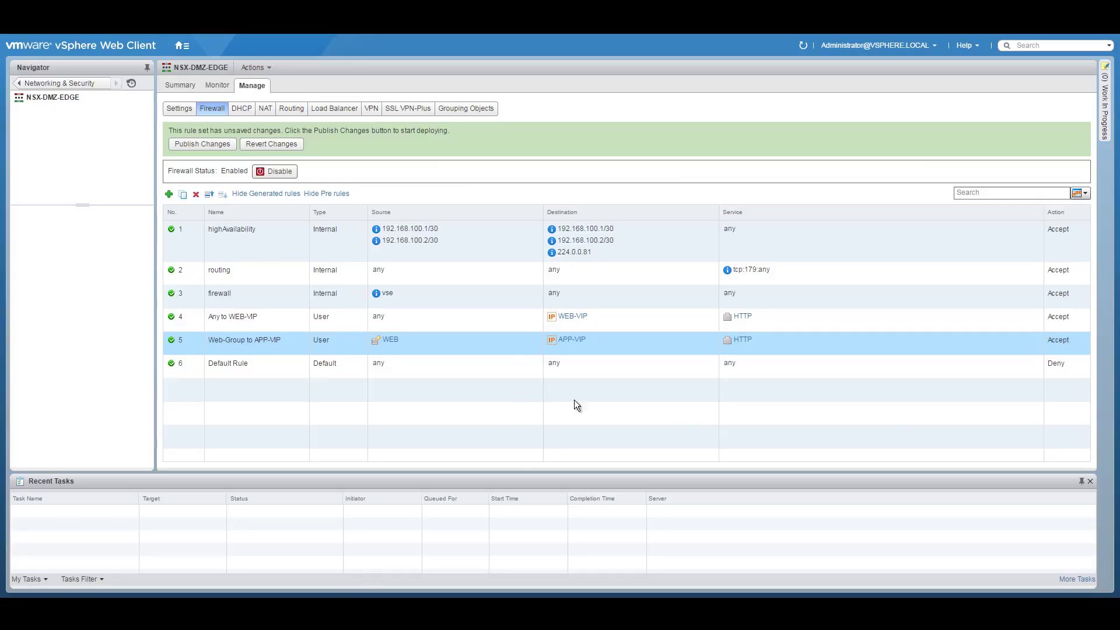
pyautogui.click(201, 145)
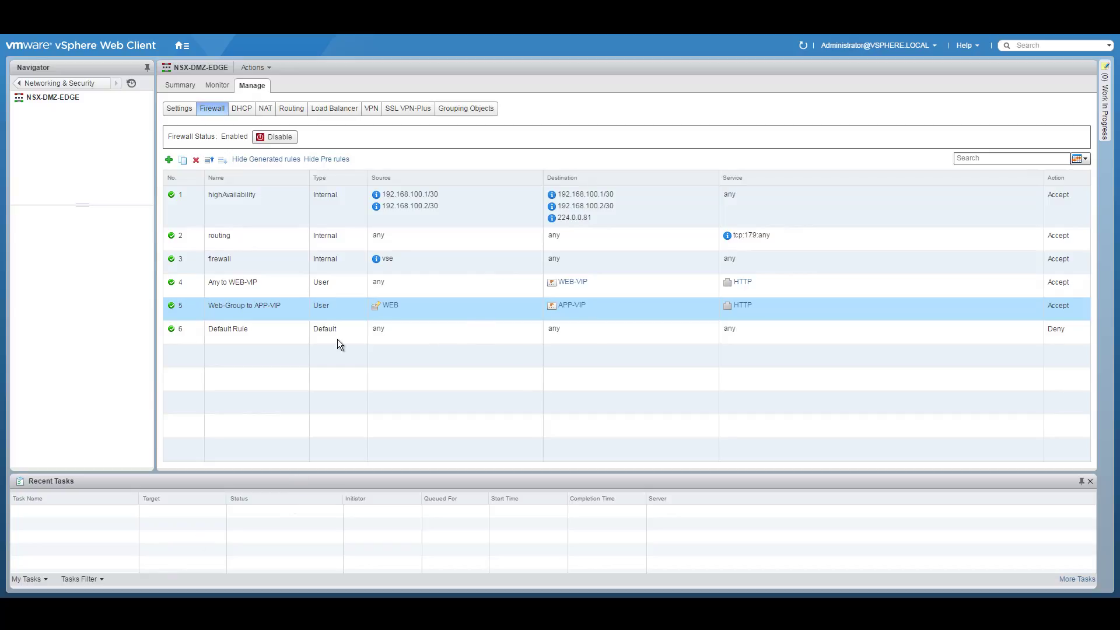
# - In the tbdemDHCP console, copy the three-tier app address 10.255.1.5 from Firefox and close the browser
pyautogui.moveTo(755, 308)
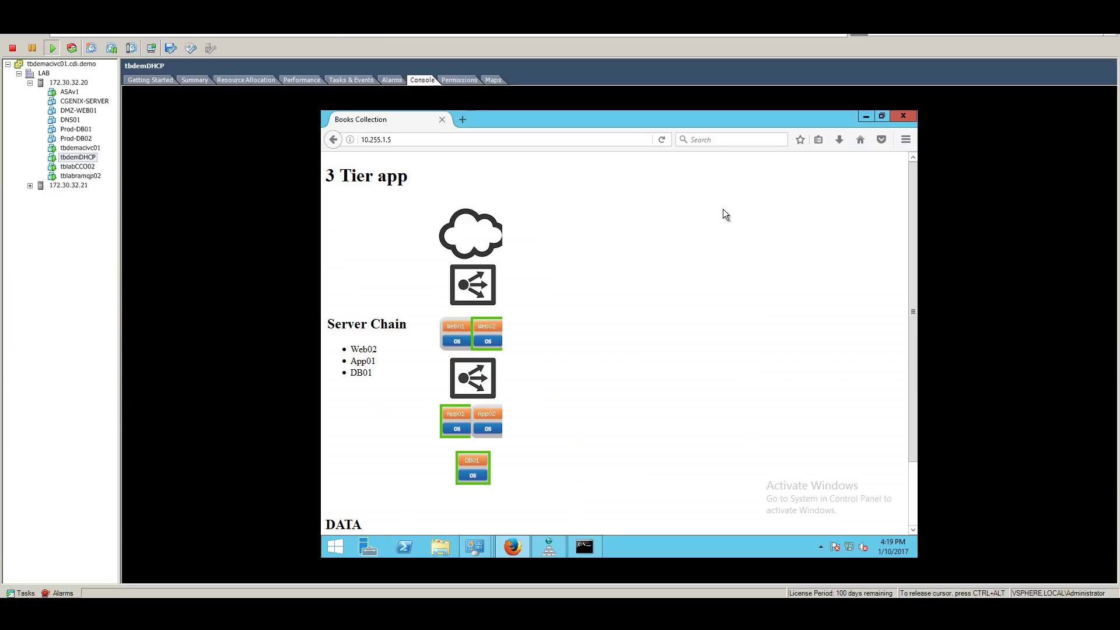
pyautogui.click(376, 140)
pyautogui.hotkey('ctrl', 'c')
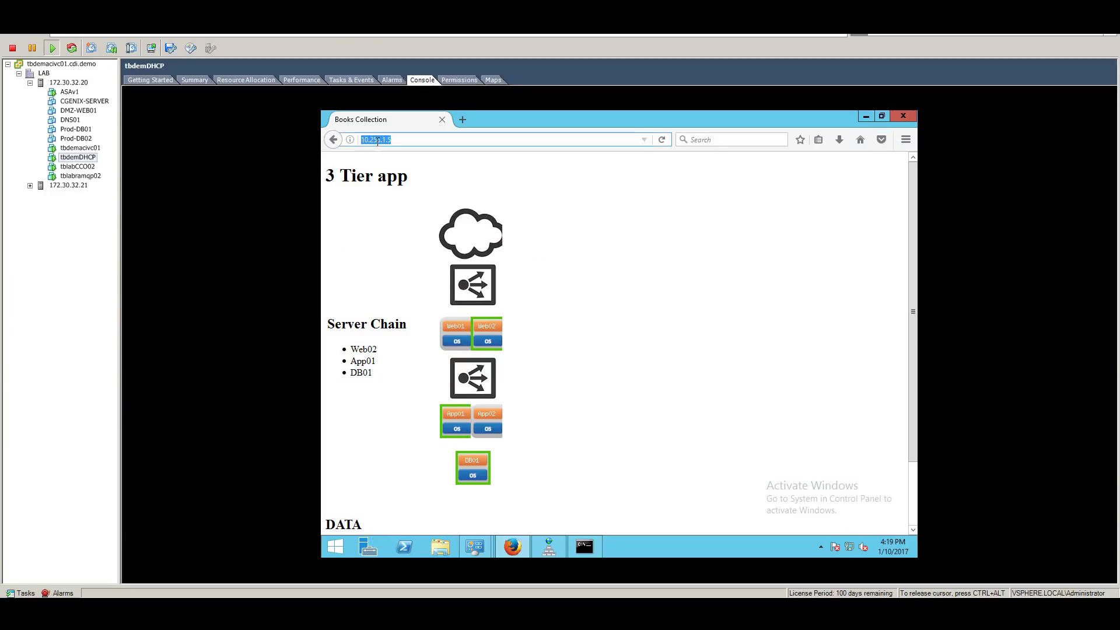
pyautogui.rightClick(377, 142)
pyautogui.click(407, 178)
pyautogui.click(902, 116)
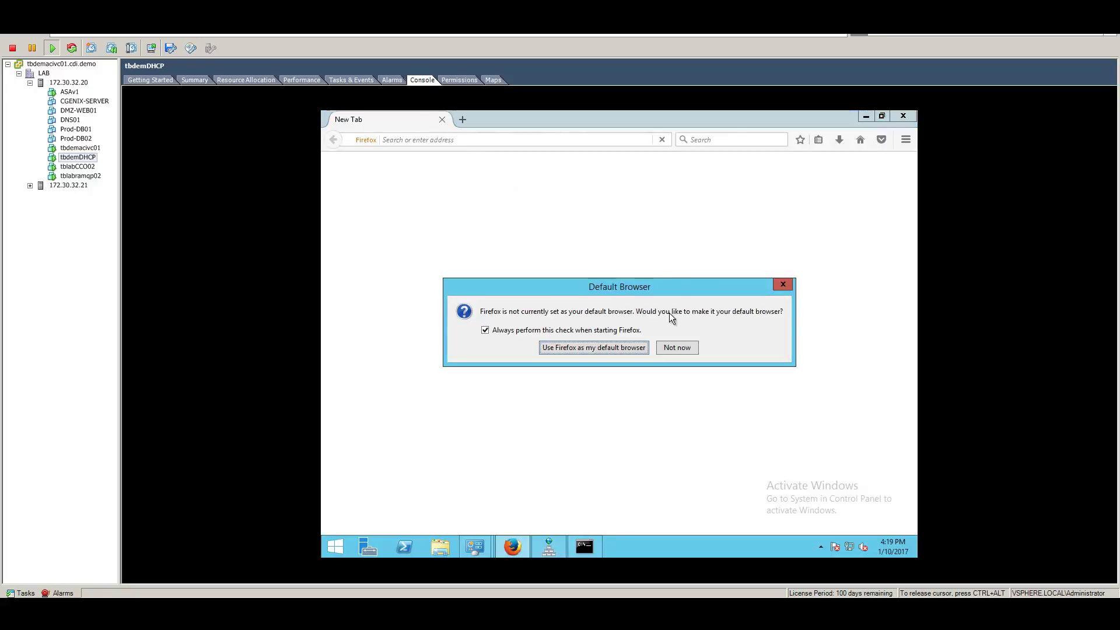
# - Reopen Firefox without making it the default browser and load the copied address 10.255.1.5
pyautogui.click(671, 345)
pyautogui.rightClick(409, 140)
pyautogui.click(442, 201)
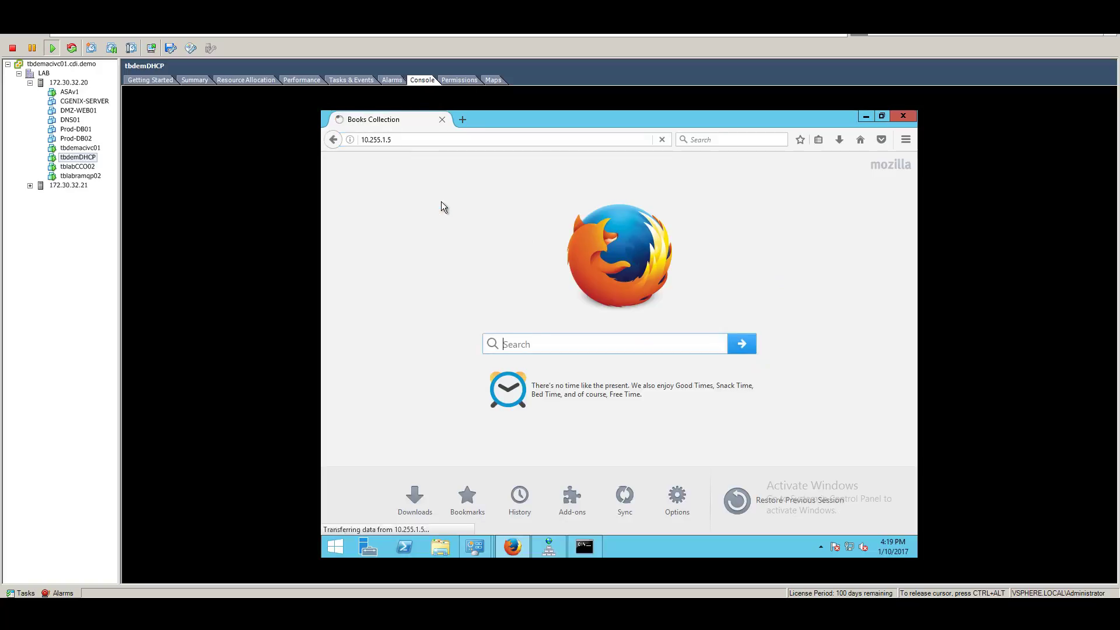
# - Reload the 3 Tier app page several times to check its server chain, and minimize Firefox
pyautogui.click(663, 139)
pyautogui.click(663, 139)
pyautogui.click(663, 139)
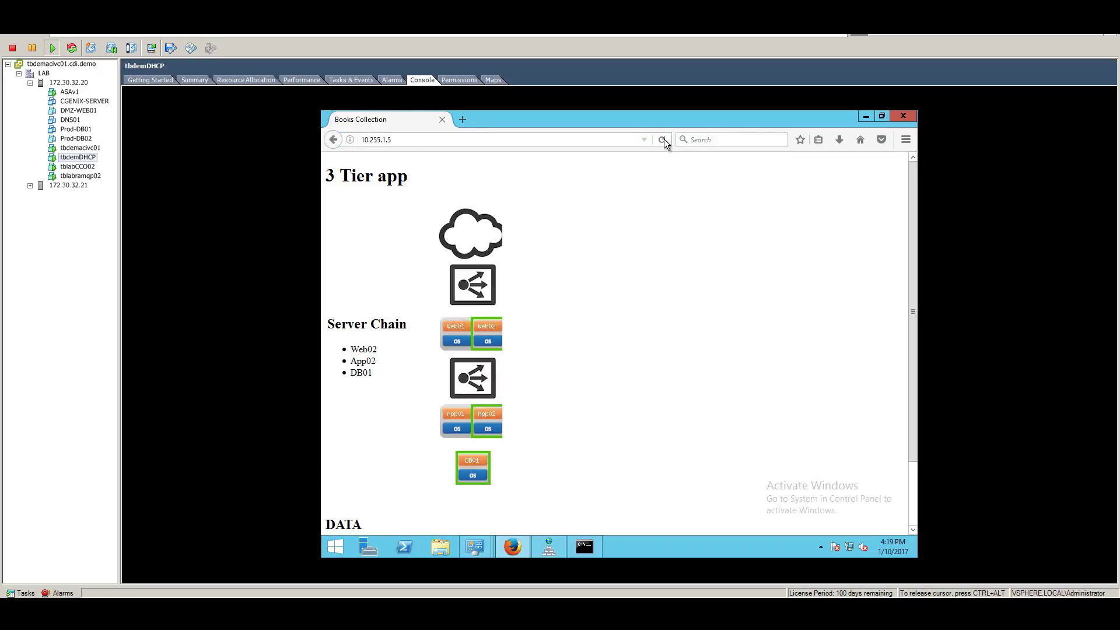
pyautogui.click(863, 116)
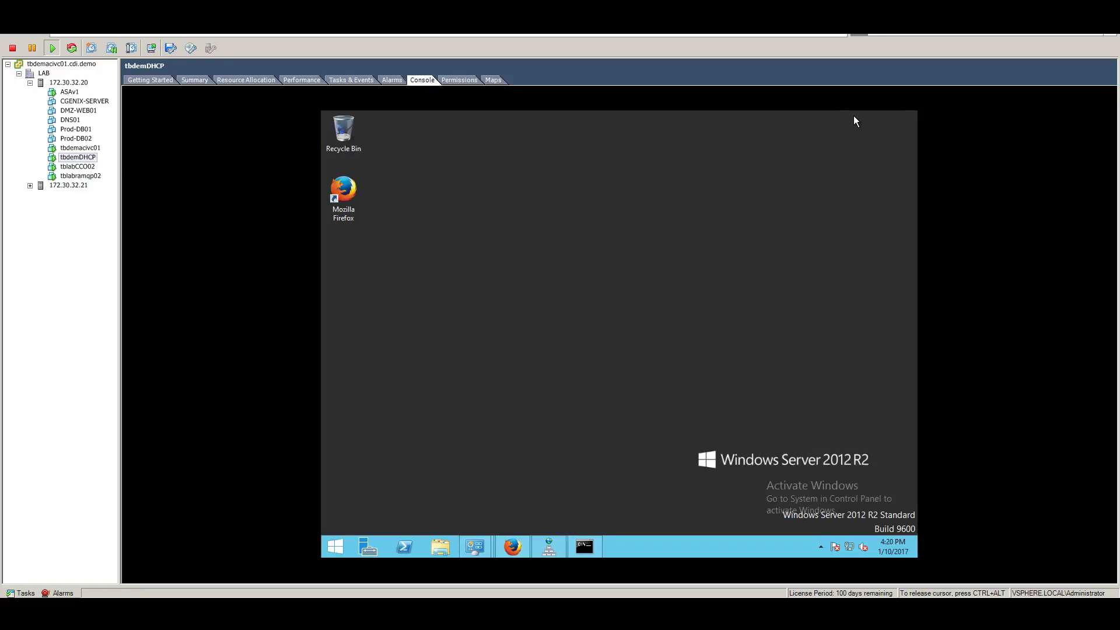